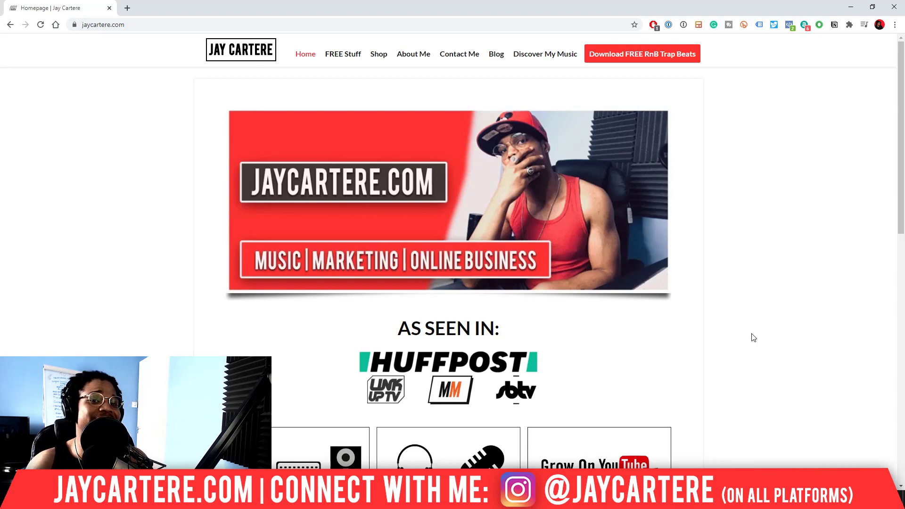
Switch from the browser to FL Studio and reposition the channel rack over the playlist.
left_click(854, 7)
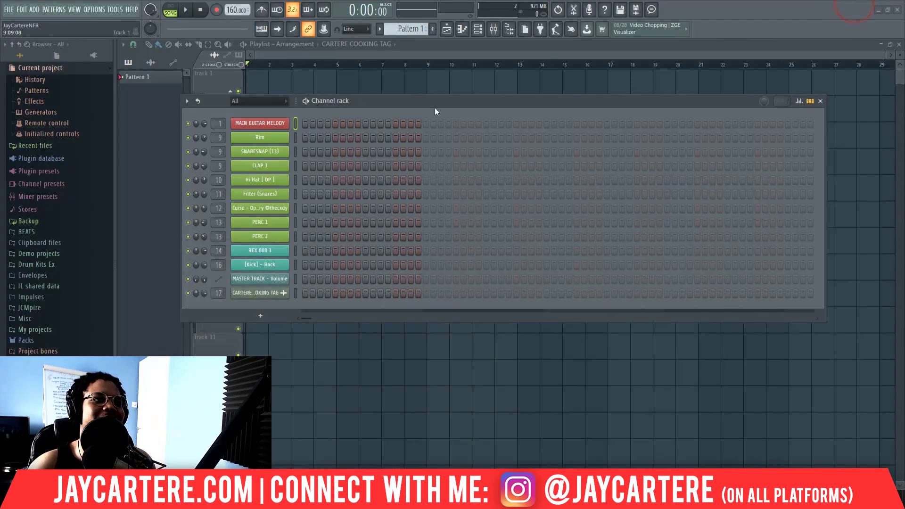
left_click_drag(436, 101, 414, 93)
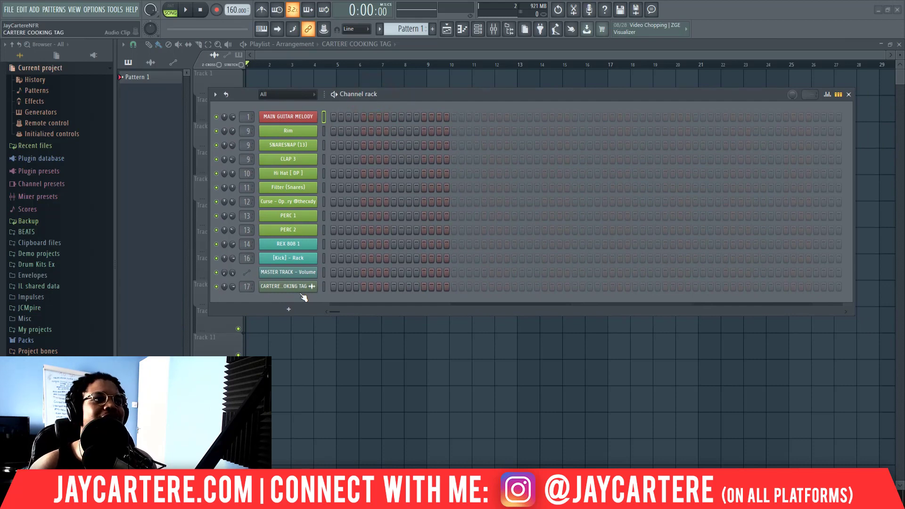
left_click_drag(399, 96, 435, 106)
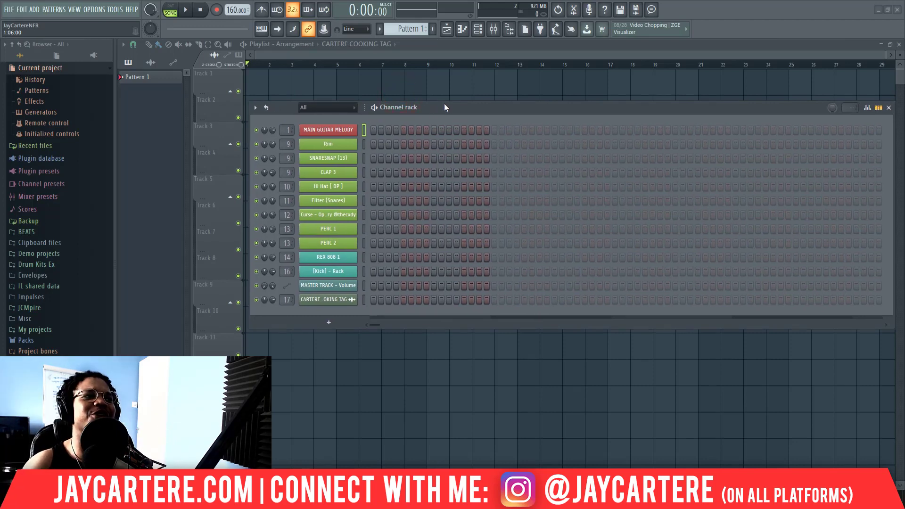
left_click_drag(452, 107, 410, 107)
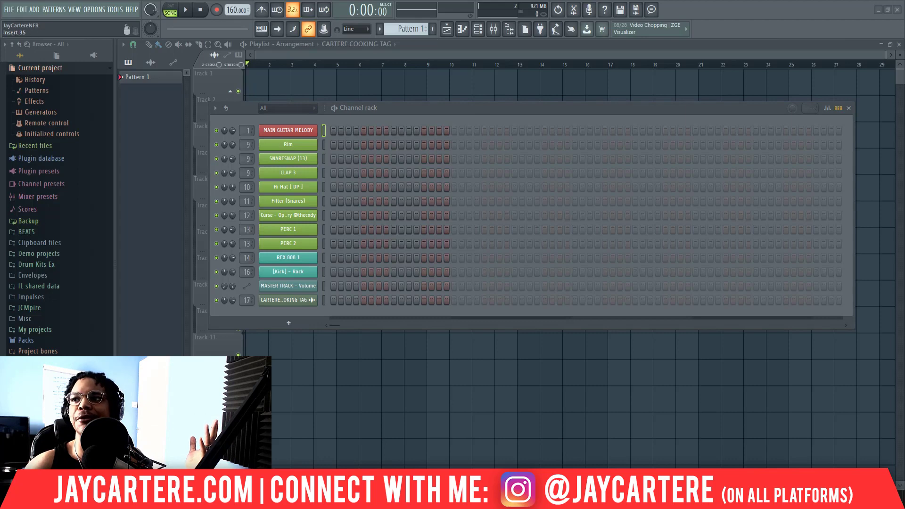
Review the effect slots of the main verse guitar and main chorus guitar tracks in the mixer.
key("F9")
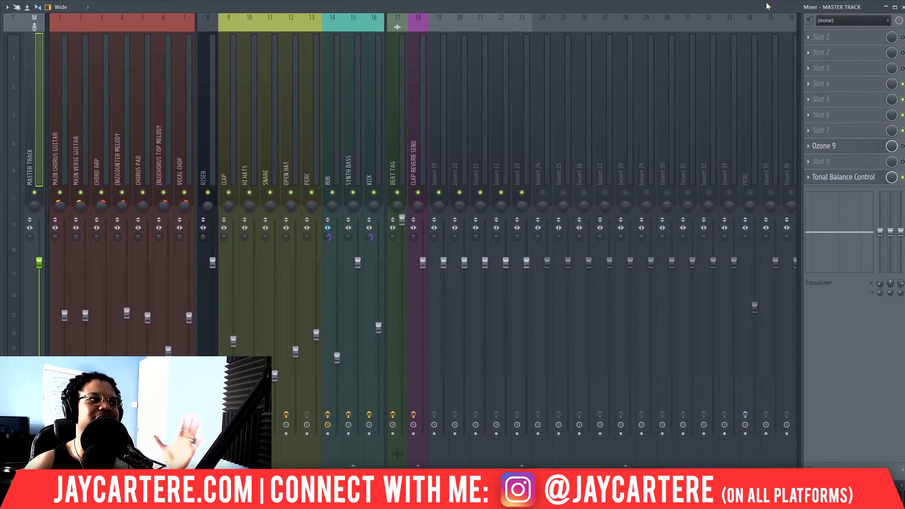
left_click(59, 133)
left_click(81, 120)
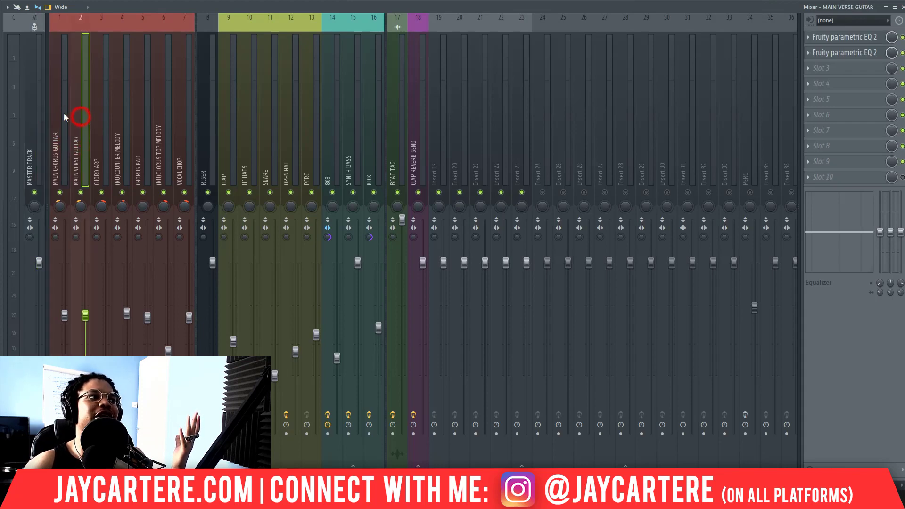
left_click(60, 113)
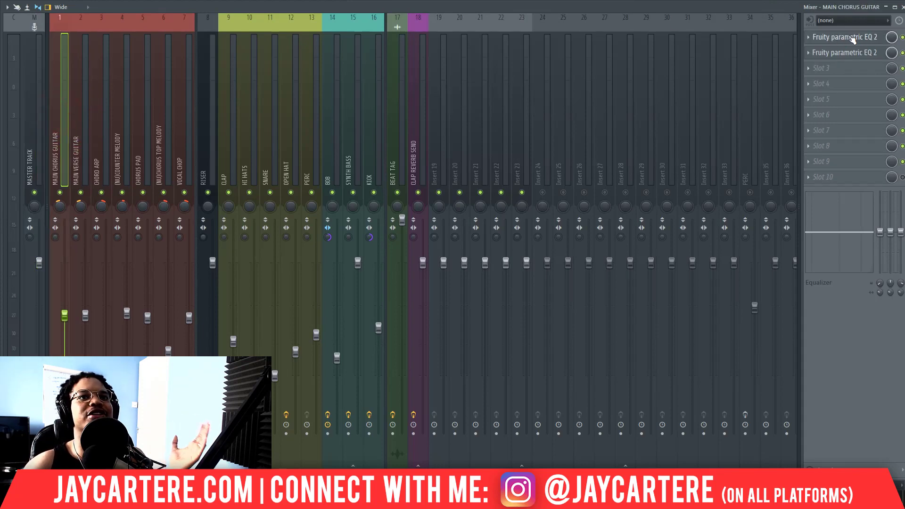
left_click_drag(566, 6, 904, 29)
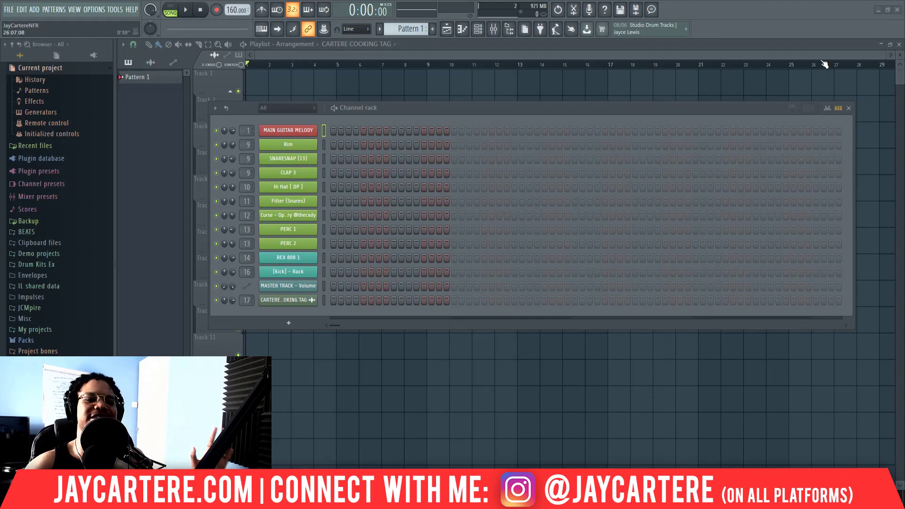
Open the piano roll of the MAIN GUITAR MELODY channel for Pattern 1.
left_click_drag(396, 108, 405, 98)
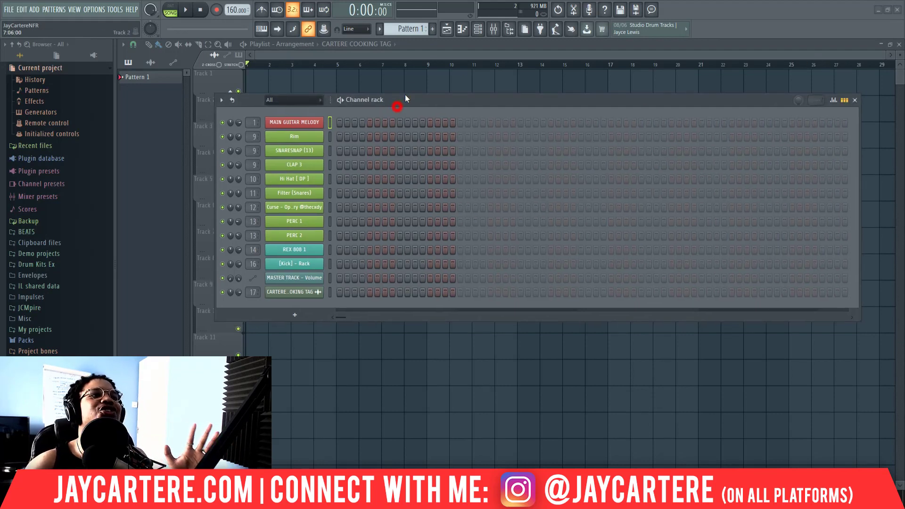
right_click(306, 120)
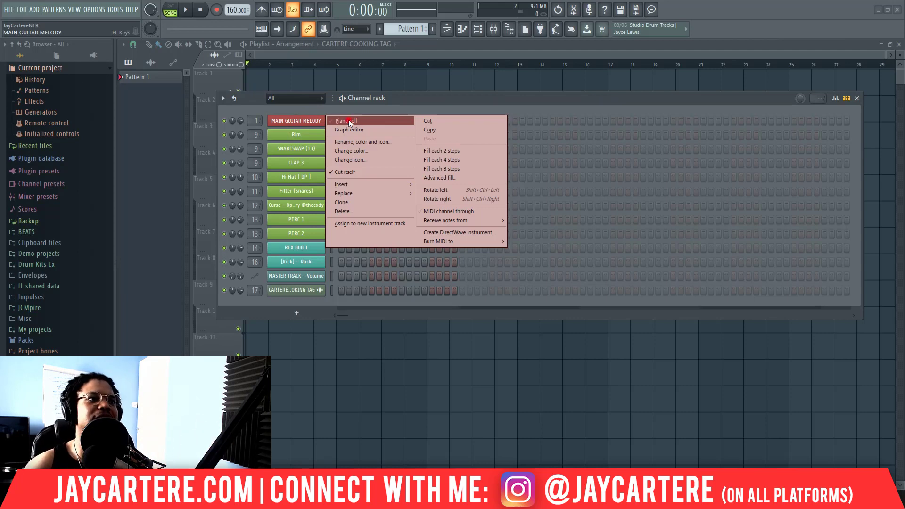
left_click(349, 120)
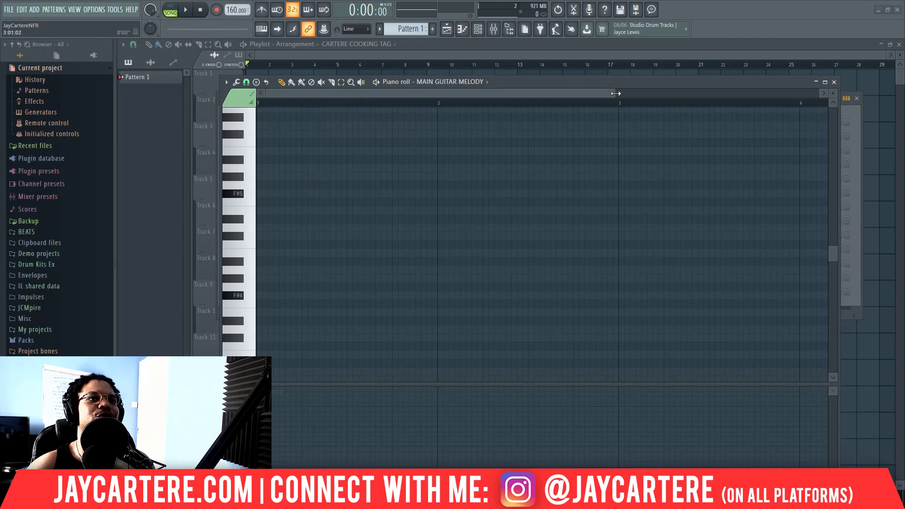
left_click_drag(615, 93, 719, 102)
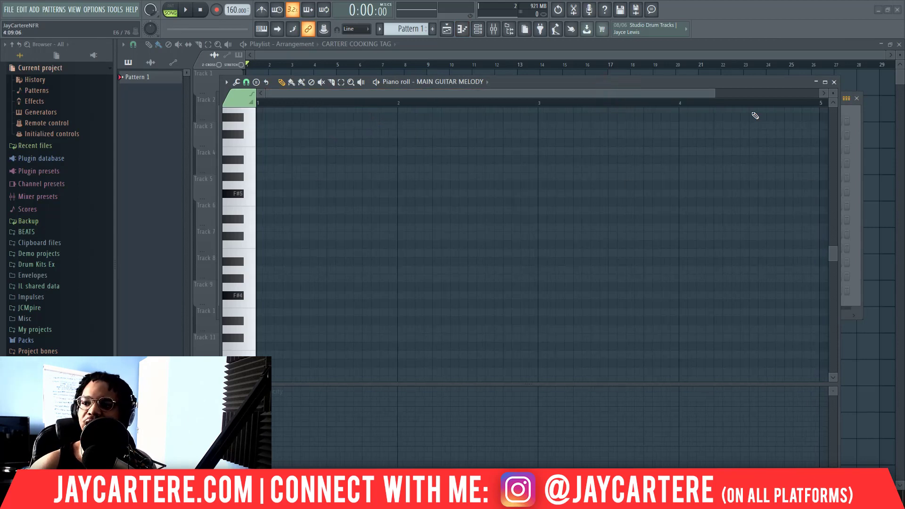
left_click(275, 296)
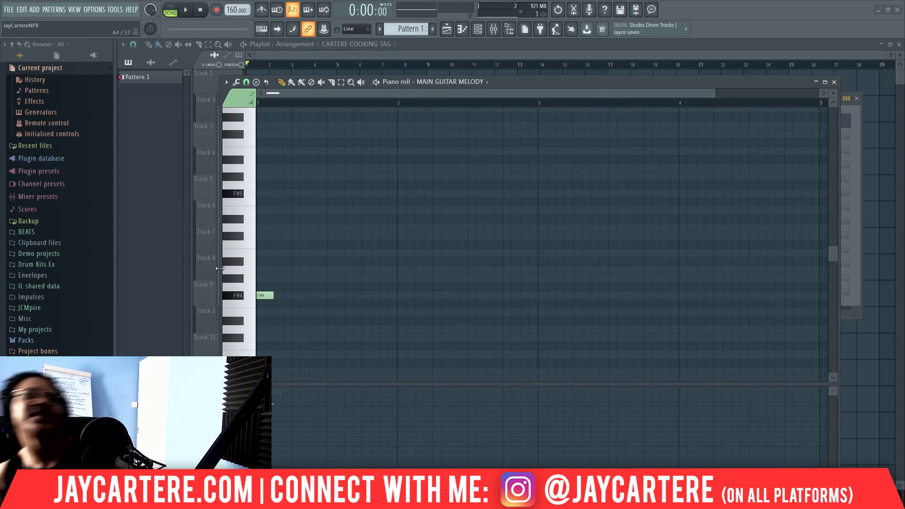
right_click(262, 296)
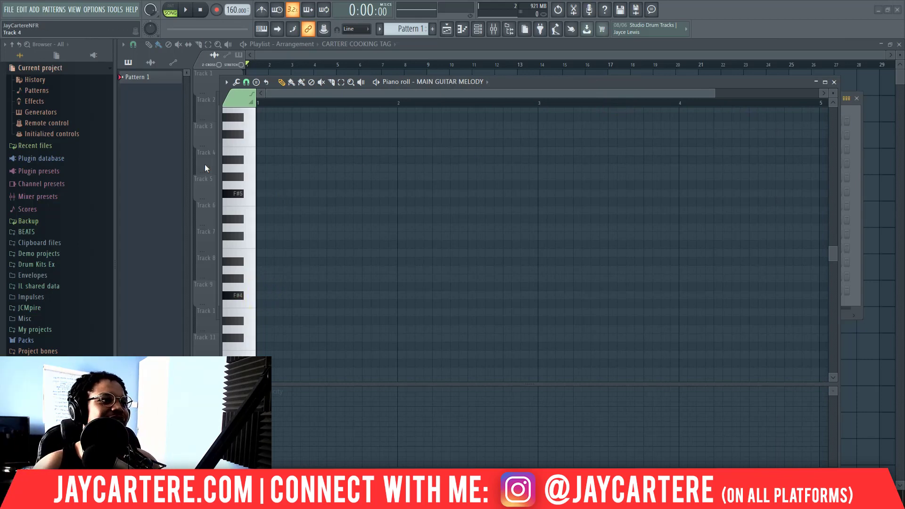
left_click(278, 194)
left_click_drag(278, 198, 378, 196)
right_click(377, 195)
Set the root note of the piano roll's scale highlighting to G.
left_click(226, 82)
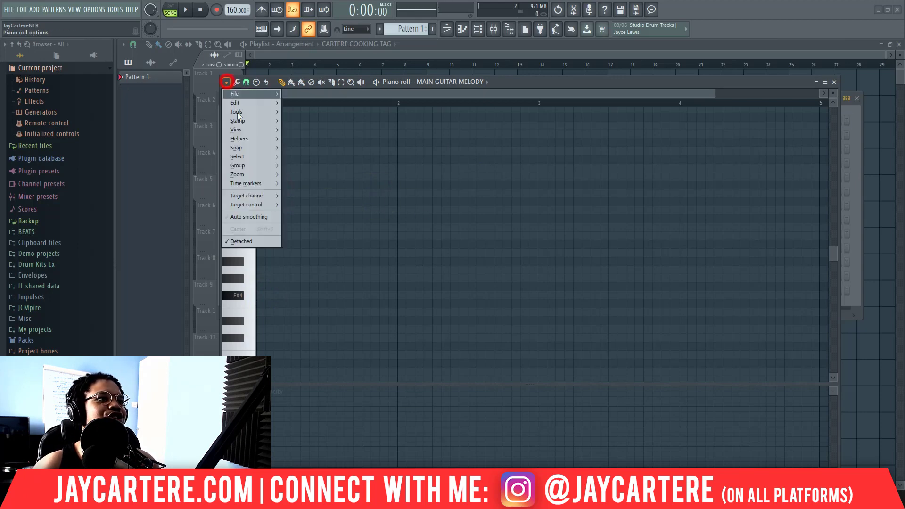
mouse_move(258, 142)
mouse_move(320, 147)
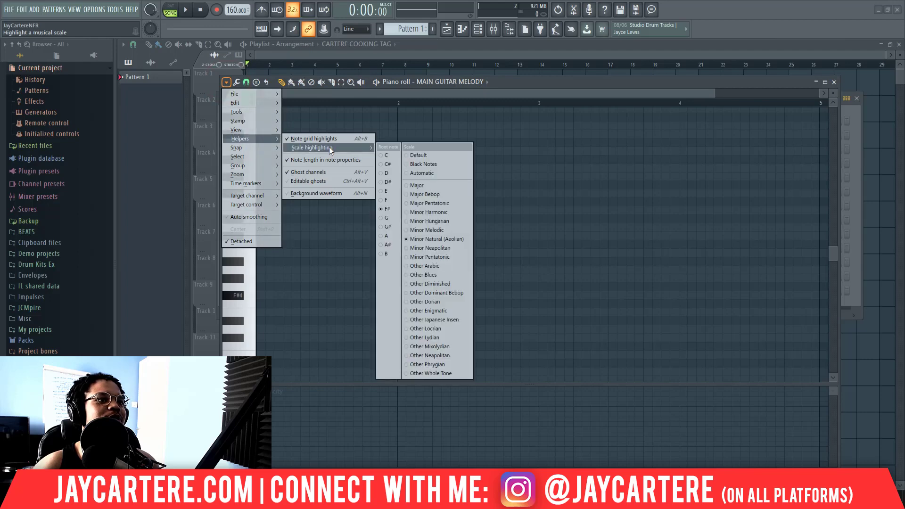
left_click(390, 218)
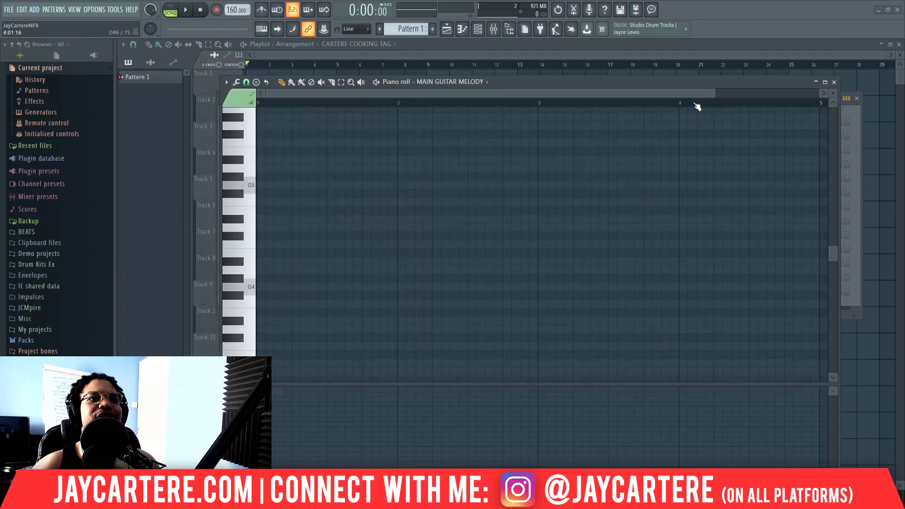
Draw a G minor chord of G4, A#4 and D5, with all three notes filling bar 1.
left_click_drag(713, 92, 770, 99)
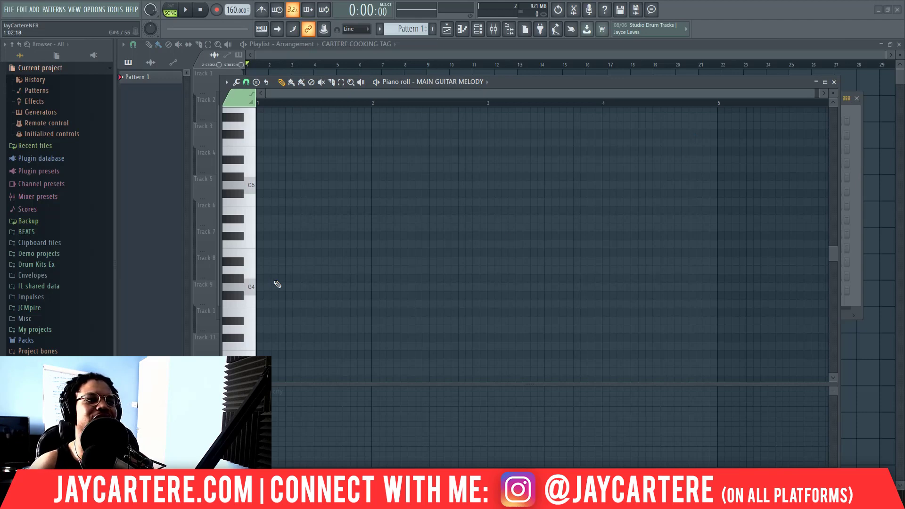
left_click_drag(311, 287, 257, 286)
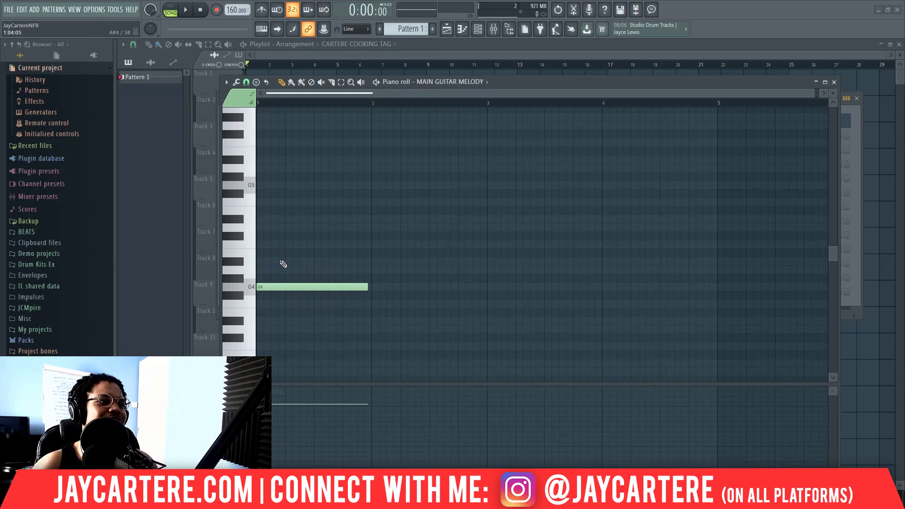
left_click(270, 287)
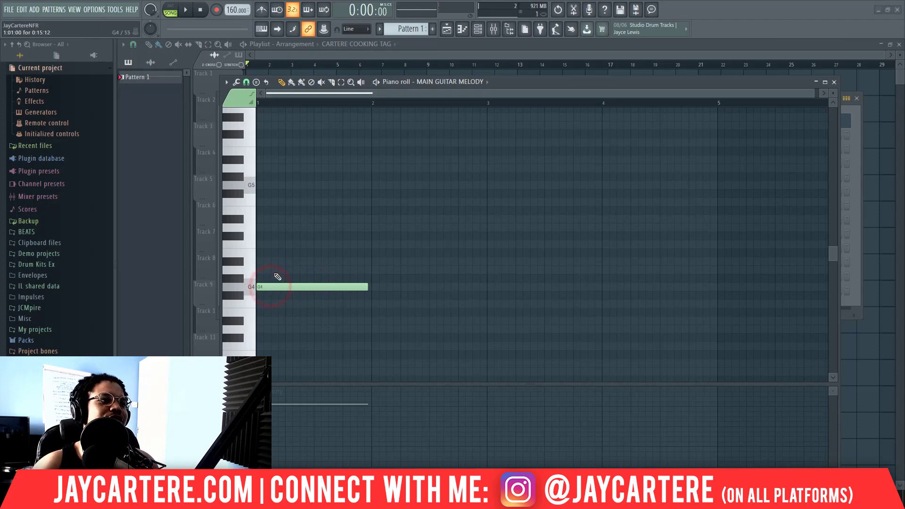
left_click(263, 261)
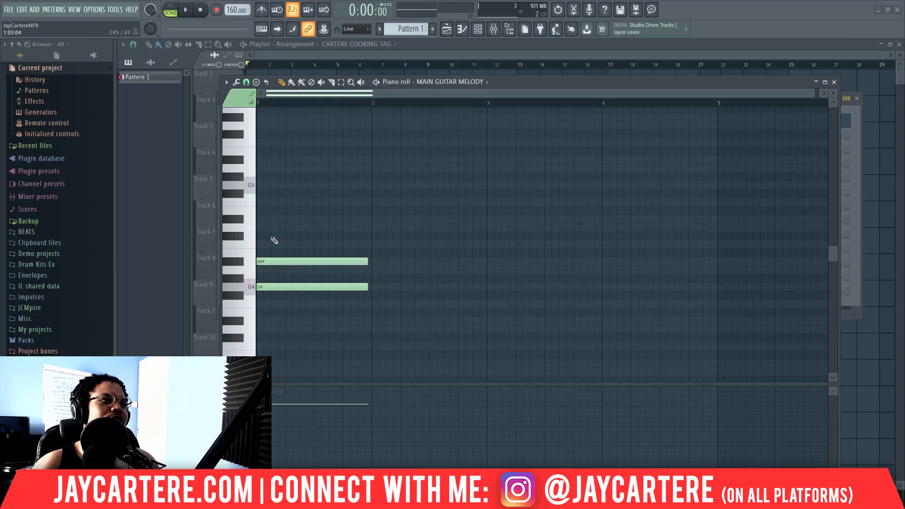
left_click(263, 228)
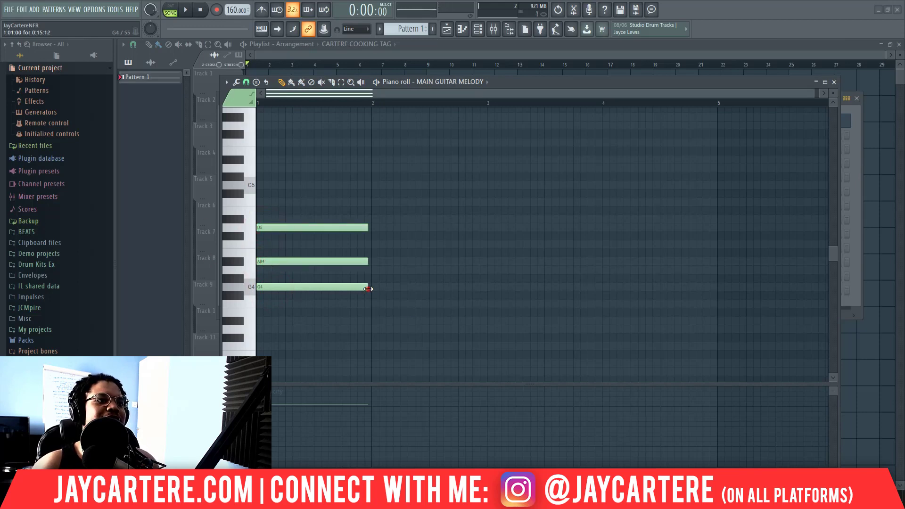
left_click_drag(368, 287, 371, 263)
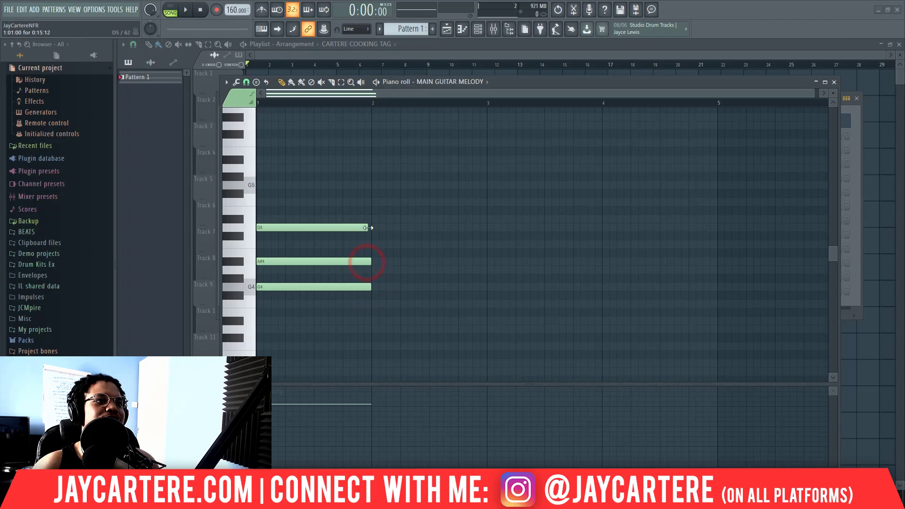
left_click_drag(368, 227, 372, 227)
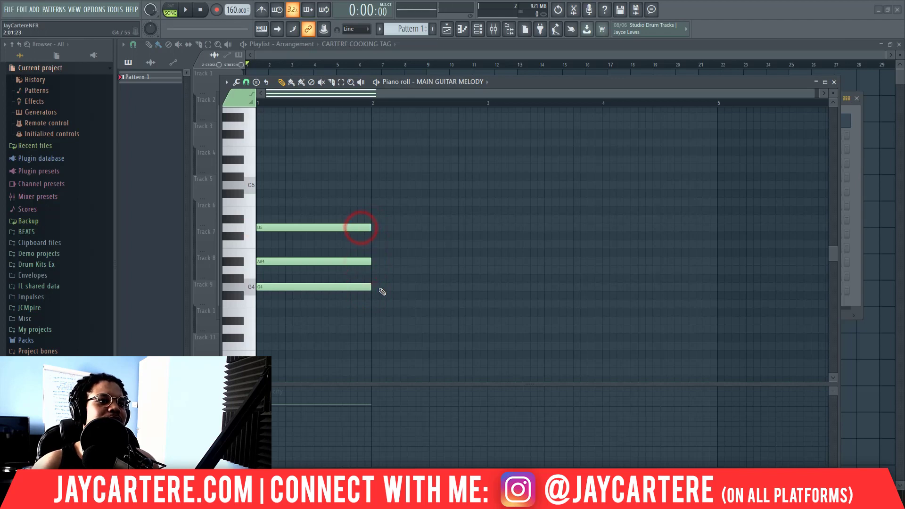
Add a one-bar chord of D#4, G4 and A#4 in bar 2.
left_click(376, 321)
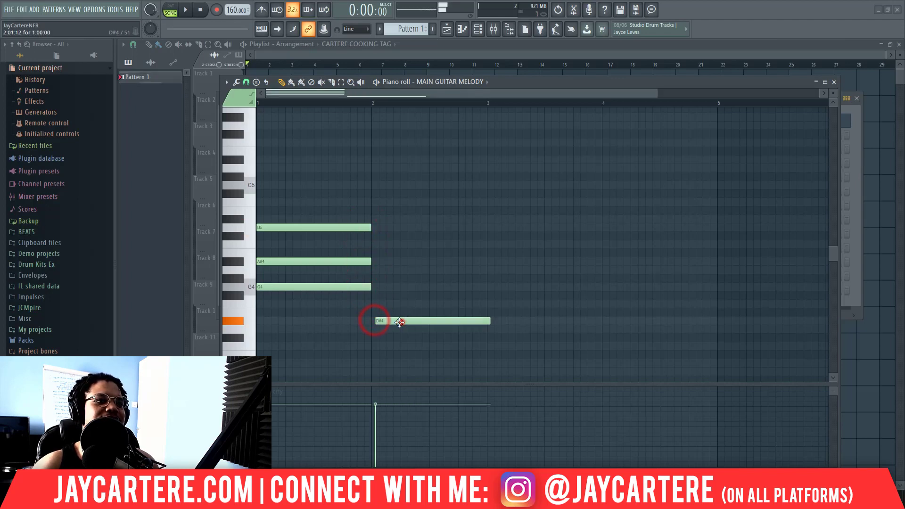
left_click(377, 287)
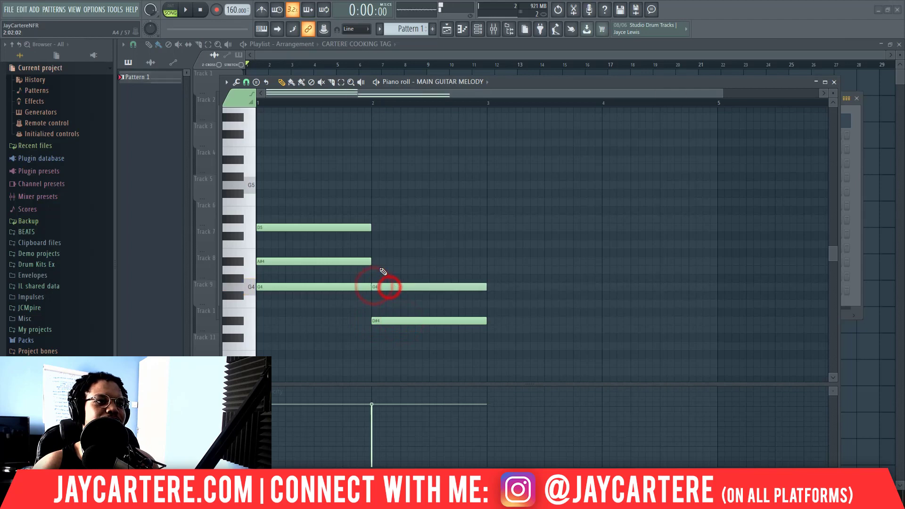
left_click(376, 261)
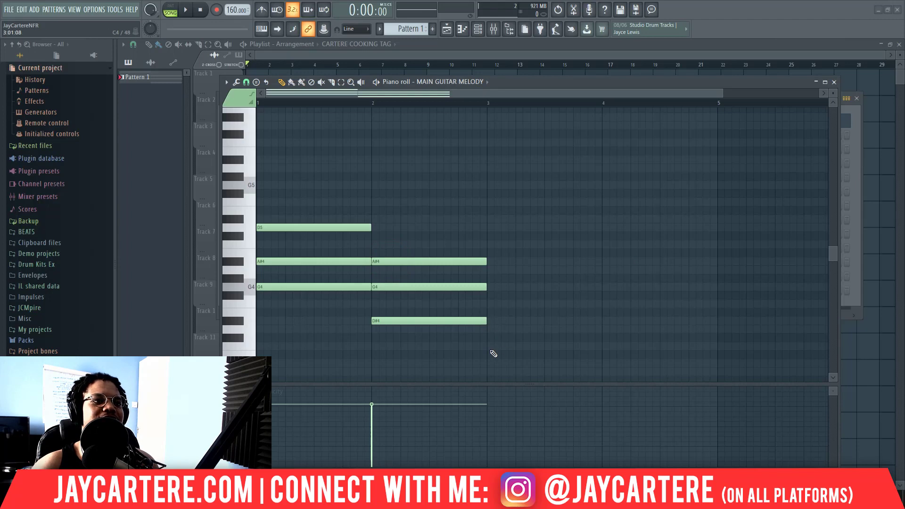
Add a one-bar chord of C4, D#4 and G4 in bar 3.
left_click(492, 347)
left_click(489, 320)
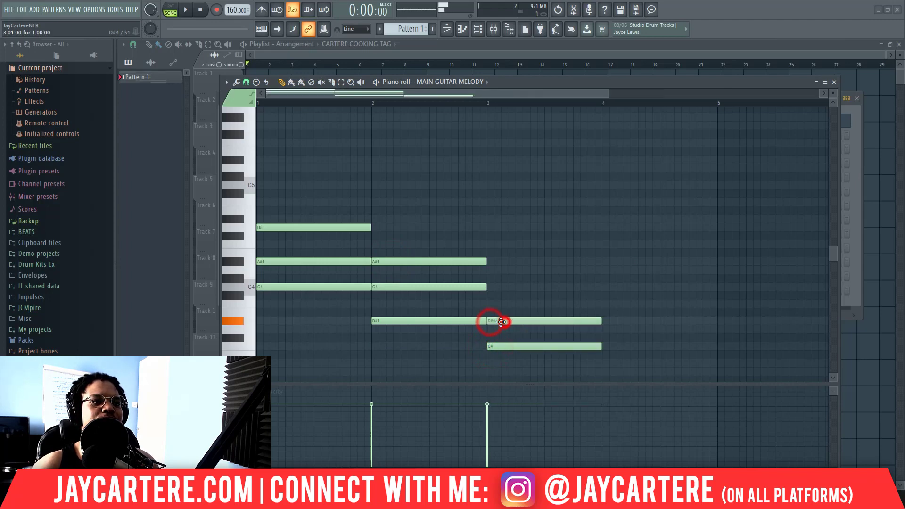
left_click(491, 287)
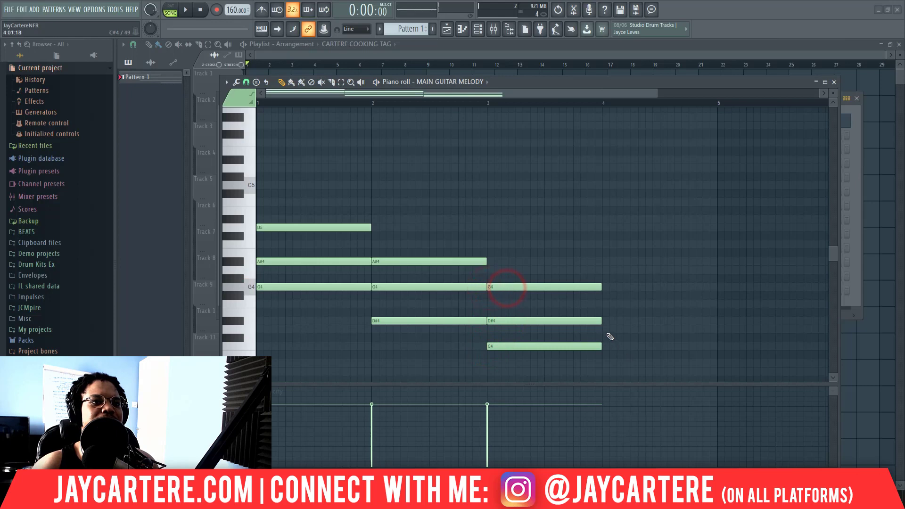
Add a one-bar chord of D4, F4 and A4 in bar 4.
left_click(604, 329)
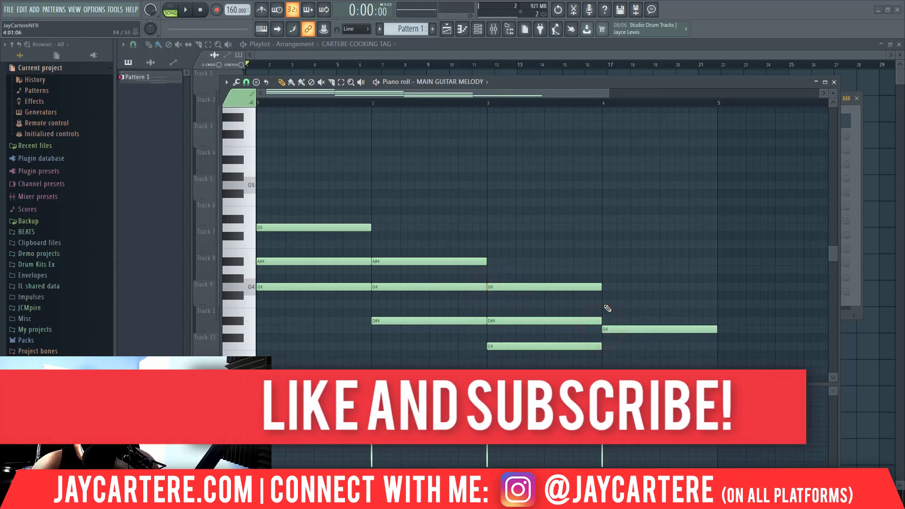
left_click(605, 304)
left_click(604, 270)
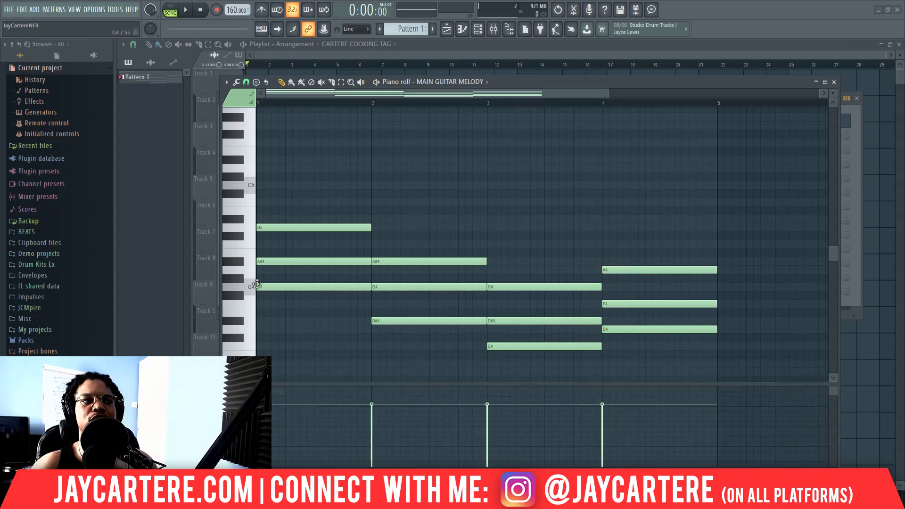
Audition the root notes of the first two chords, G4 in bar 1 and D#4 in bar 2.
left_click(259, 285)
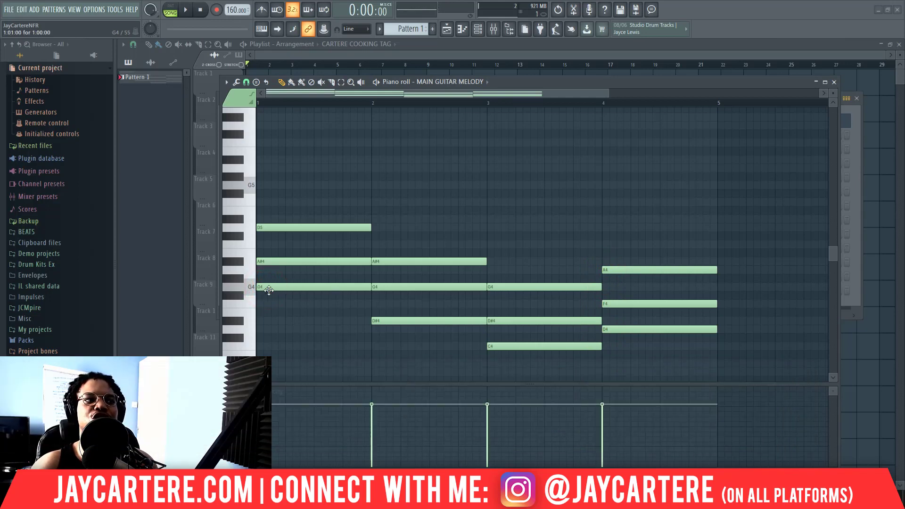
left_click(272, 288)
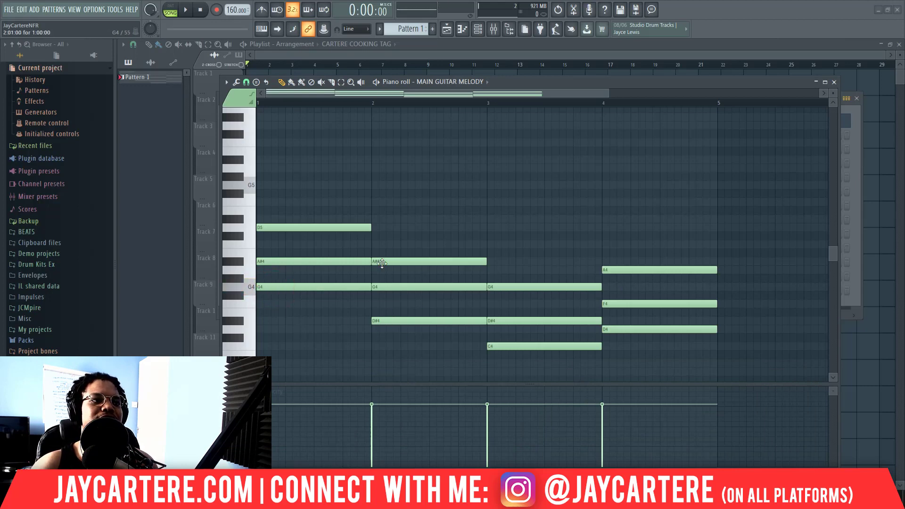
left_click(388, 321)
left_click(386, 320)
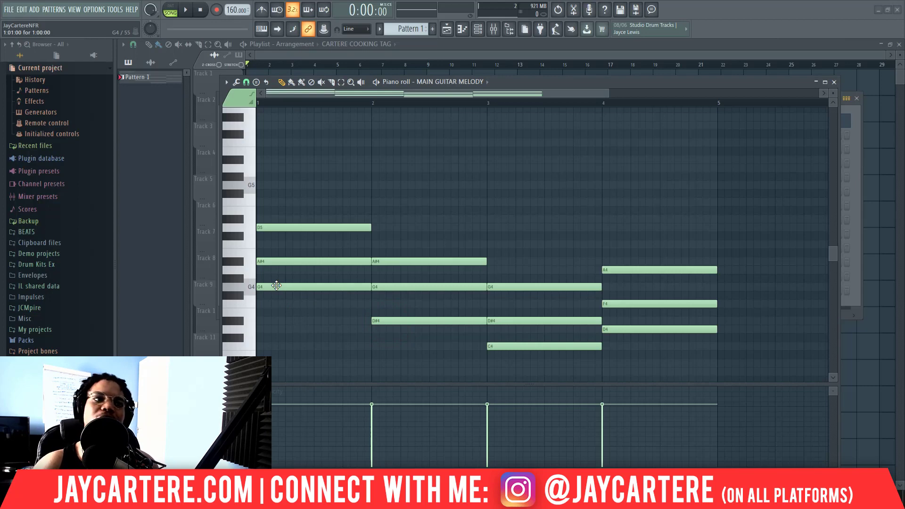
left_click(266, 288)
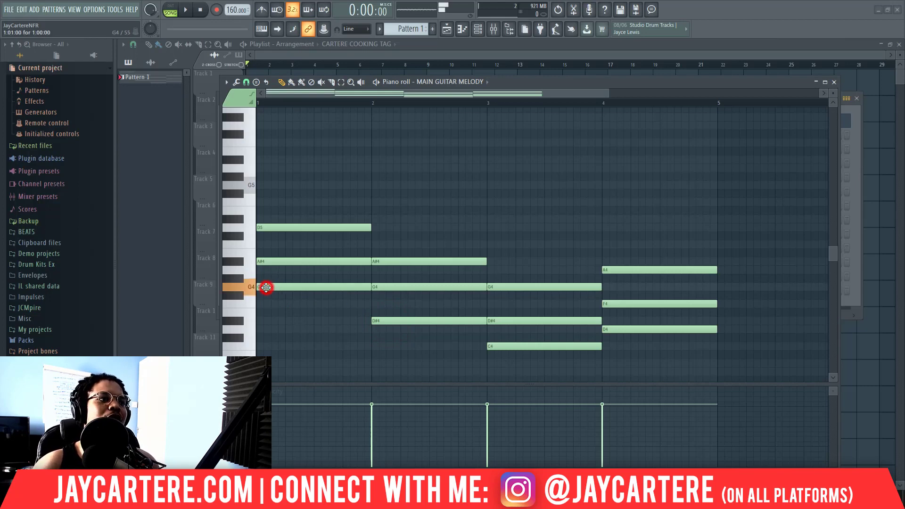
left_click(281, 305)
right_click(301, 304)
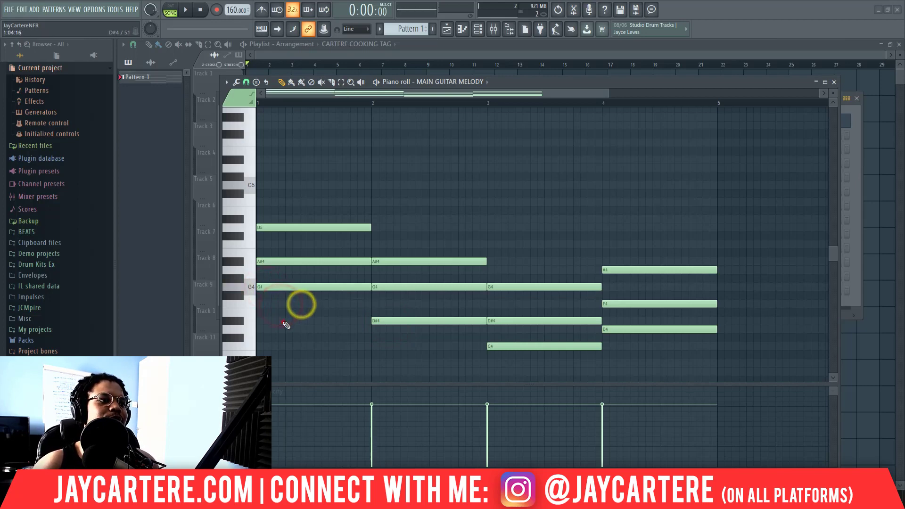
left_click(283, 319)
right_click(299, 319)
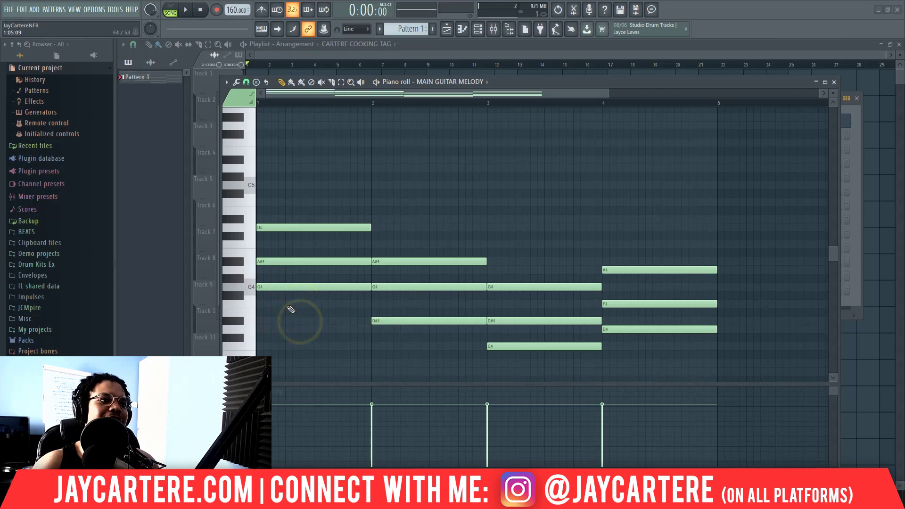
left_click(226, 82)
mouse_move(243, 139)
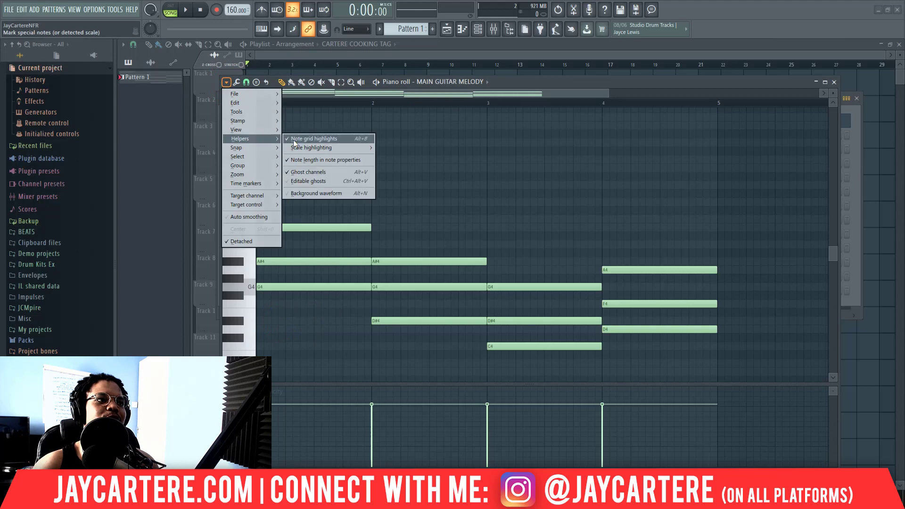
left_click(655, 86)
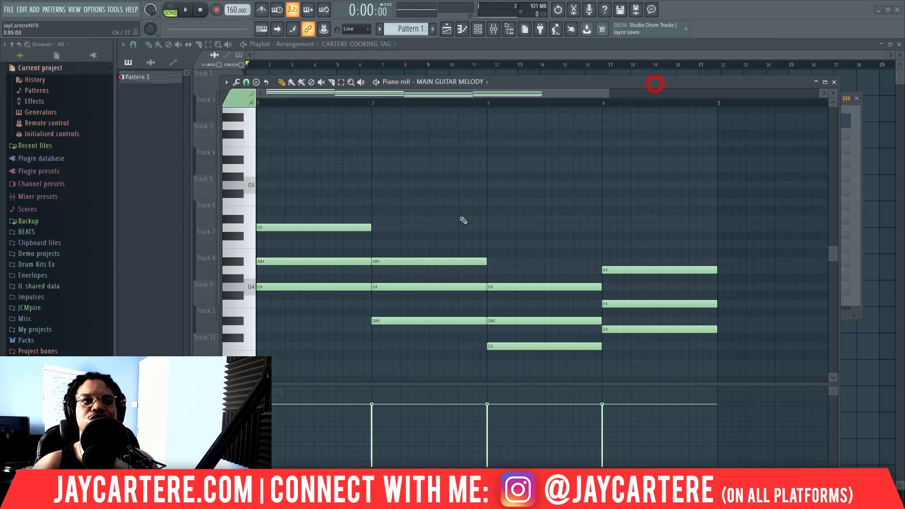
Switch playback to pattern mode and listen to the four-bar chord progression.
left_click_drag(608, 93, 744, 92)
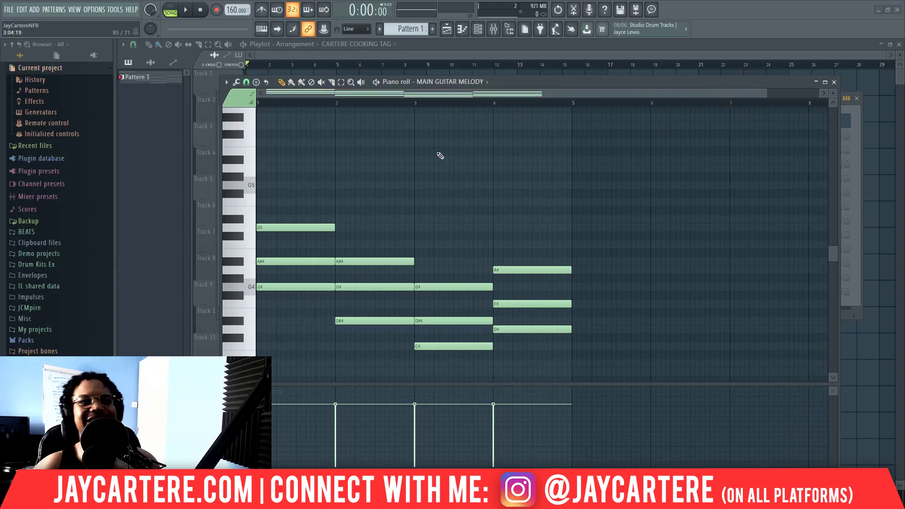
left_click_drag(535, 81, 528, 77)
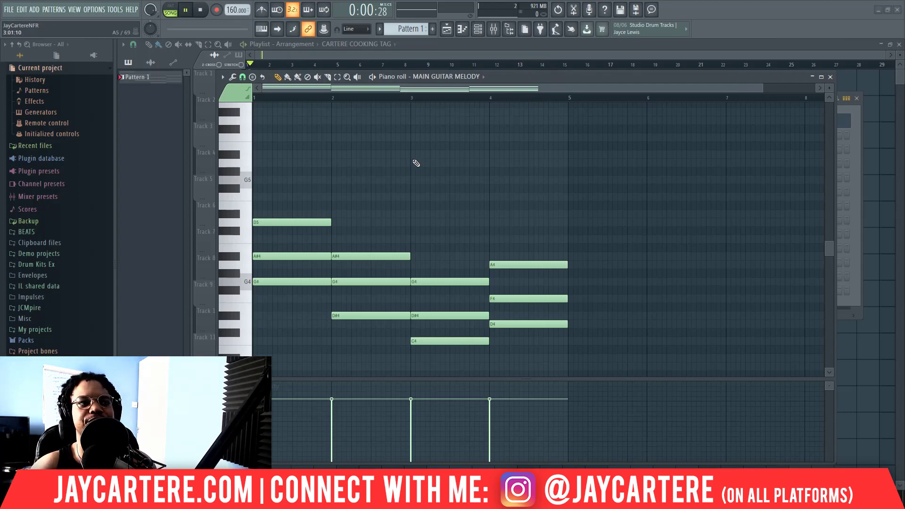
left_click(171, 11)
key("space")
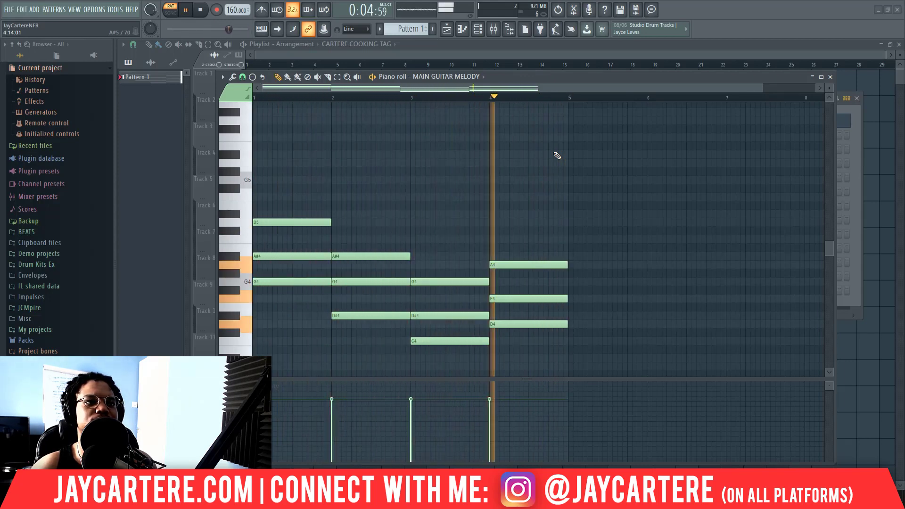
key("space")
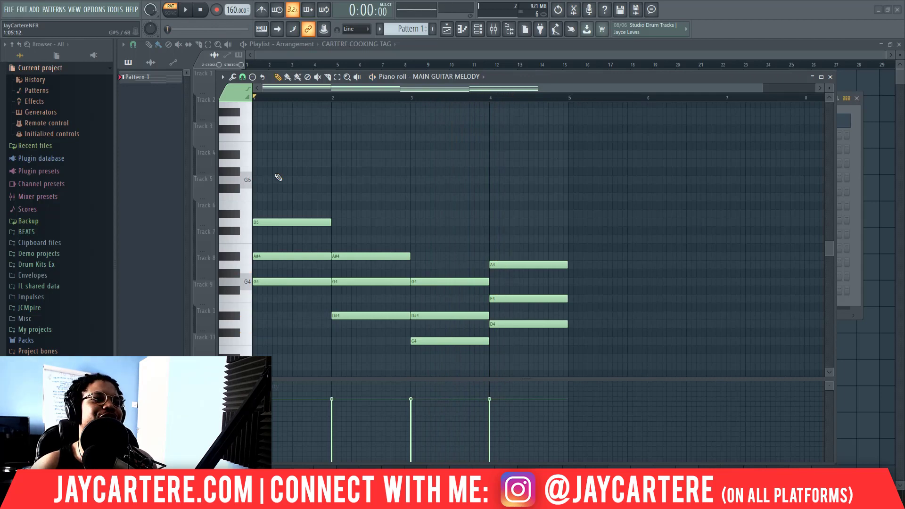
Select all the chord notes of the main guitar melody and add an Ample Guitar M channel.
left_click_drag(277, 186, 630, 379)
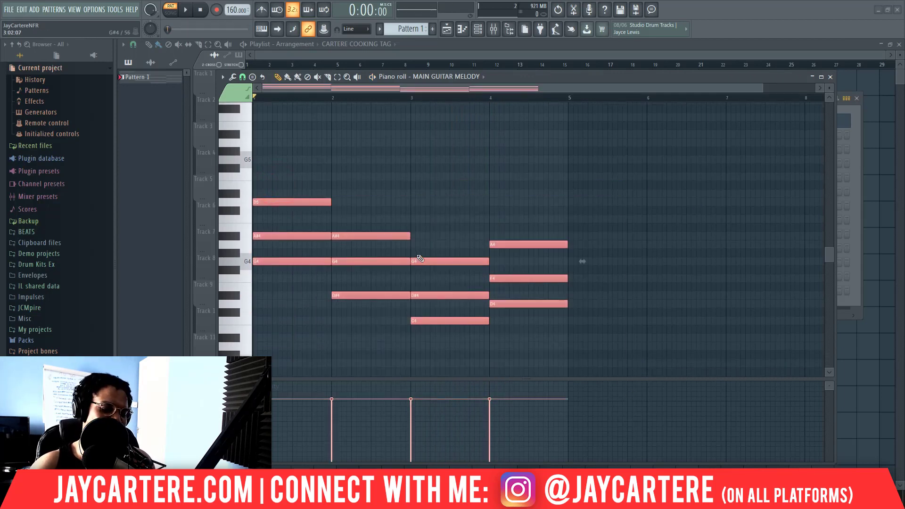
left_click(829, 76)
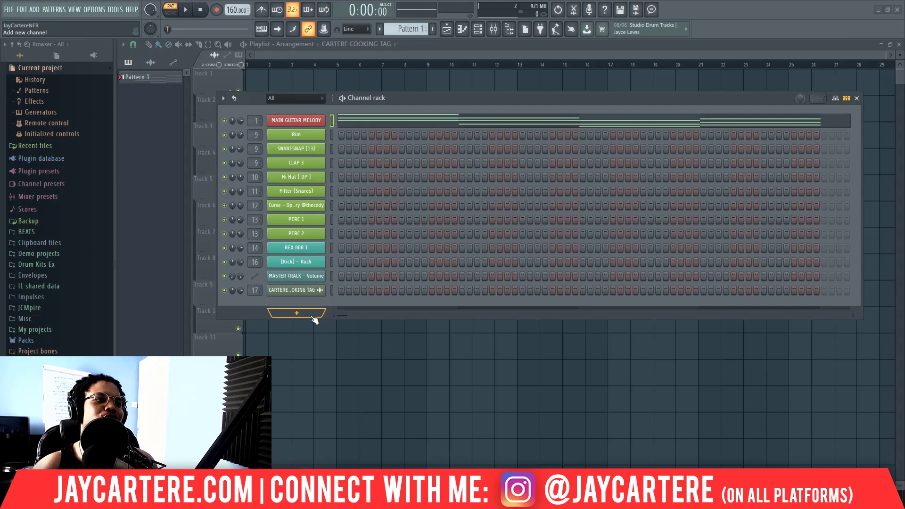
left_click(295, 313)
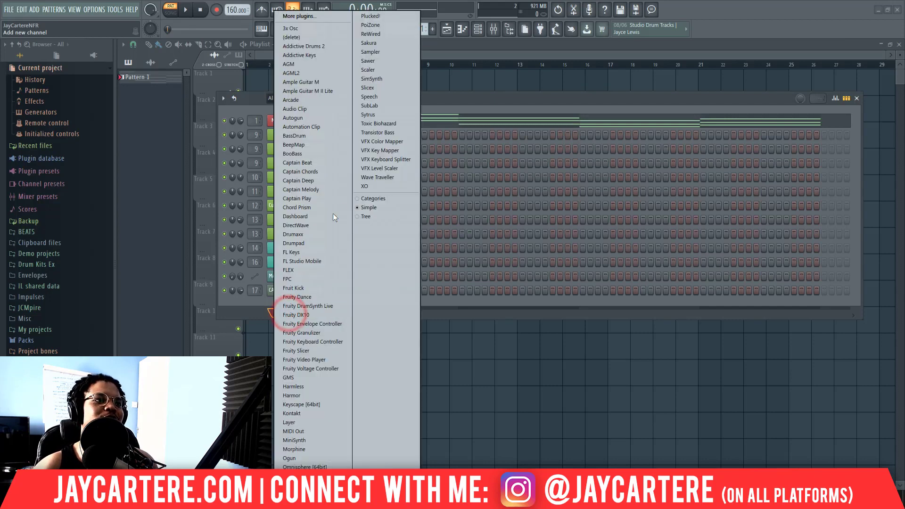
left_click(304, 81)
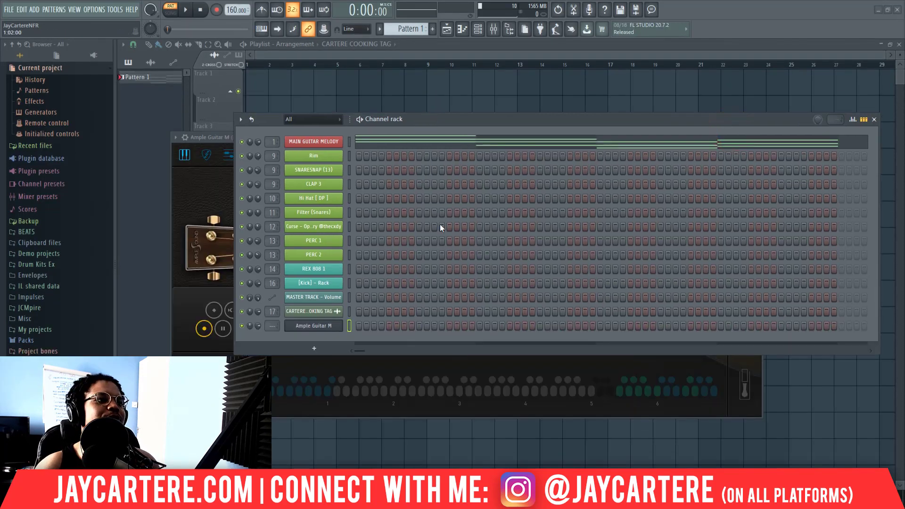
left_click_drag(484, 122, 587, 114)
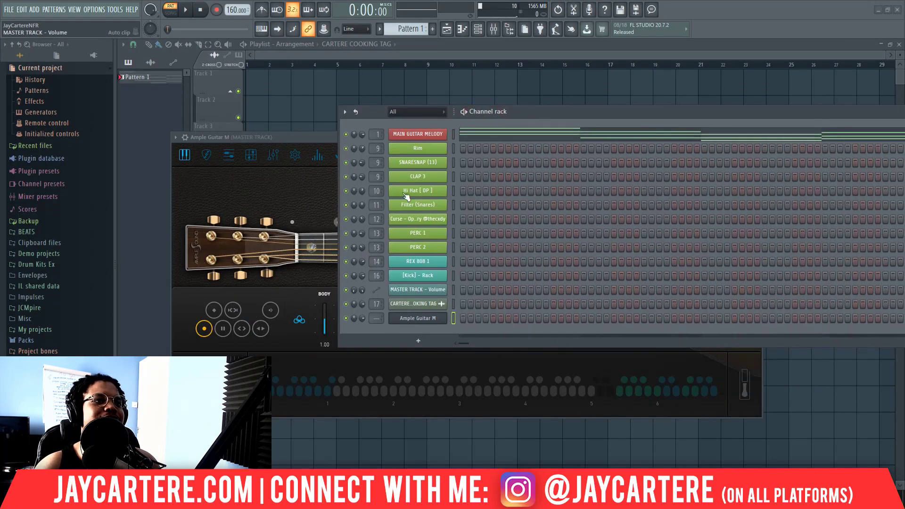
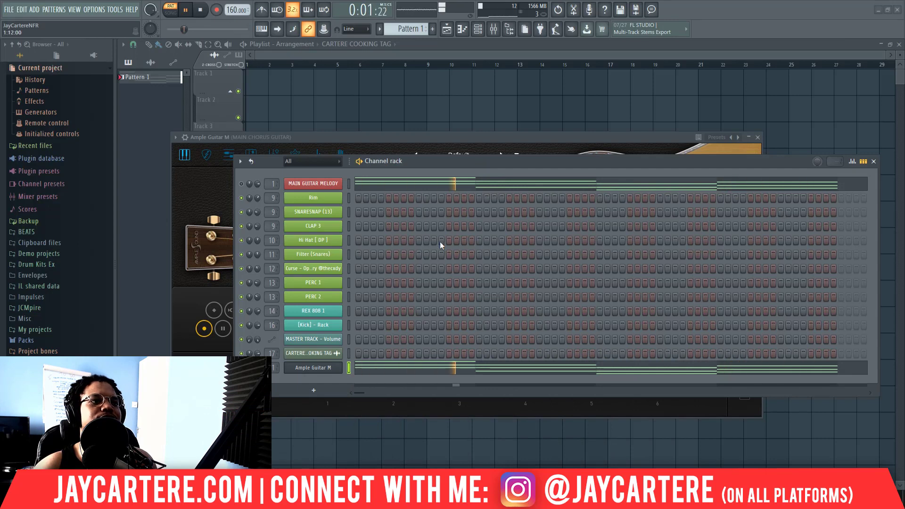
Open the Ample Guitar M channel's notes in the piano roll and stop playback.
right_click(325, 370)
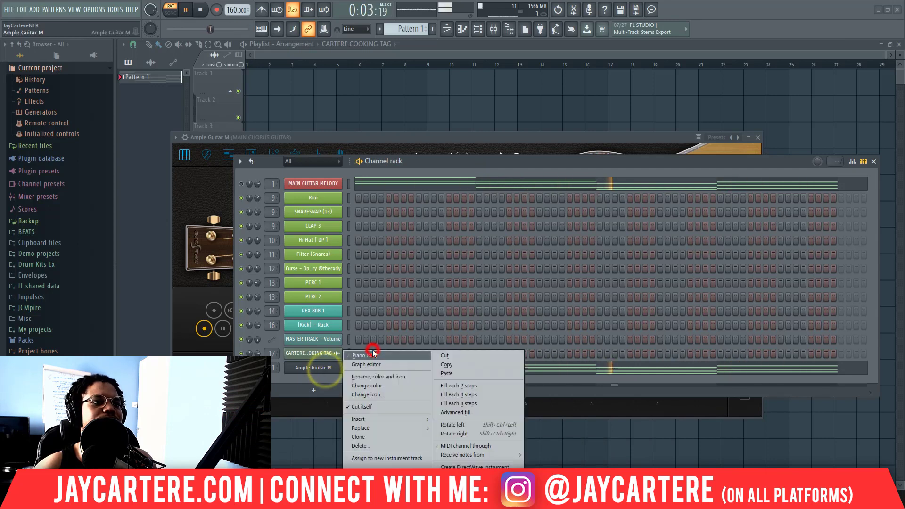
left_click(369, 356)
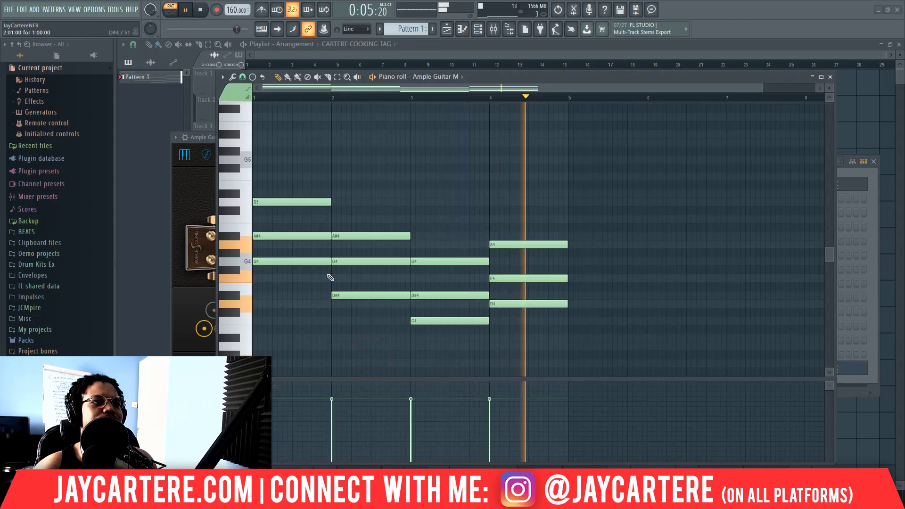
key("space")
scroll(328, 219, "up", 1)
scroll(433, 260, "down", 2)
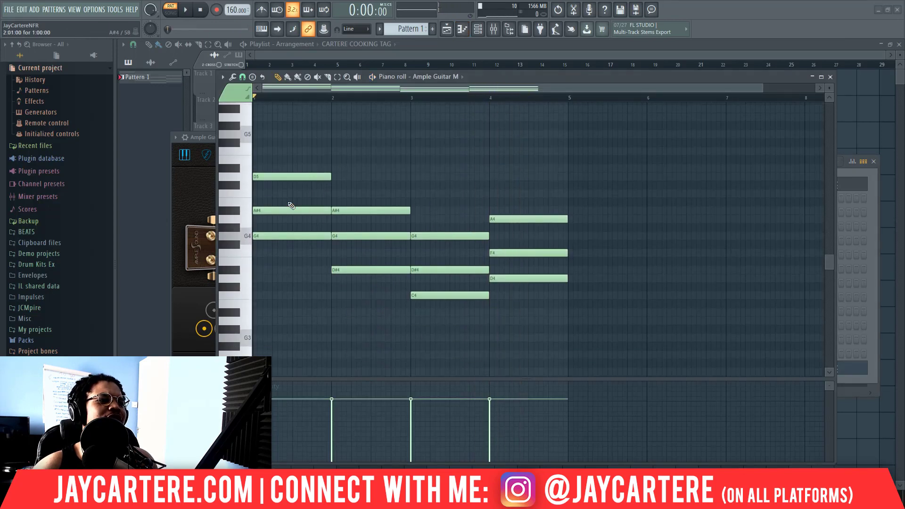
left_click_drag(761, 85, 807, 85)
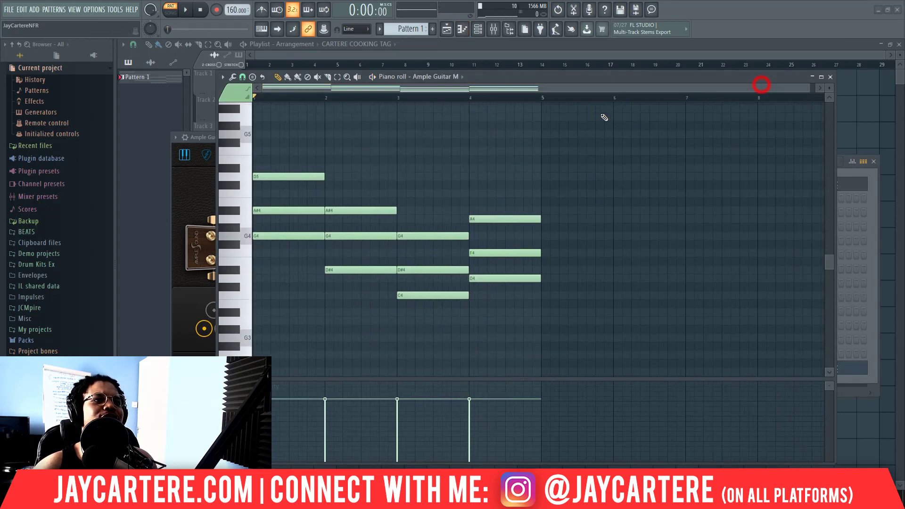
left_click(591, 85)
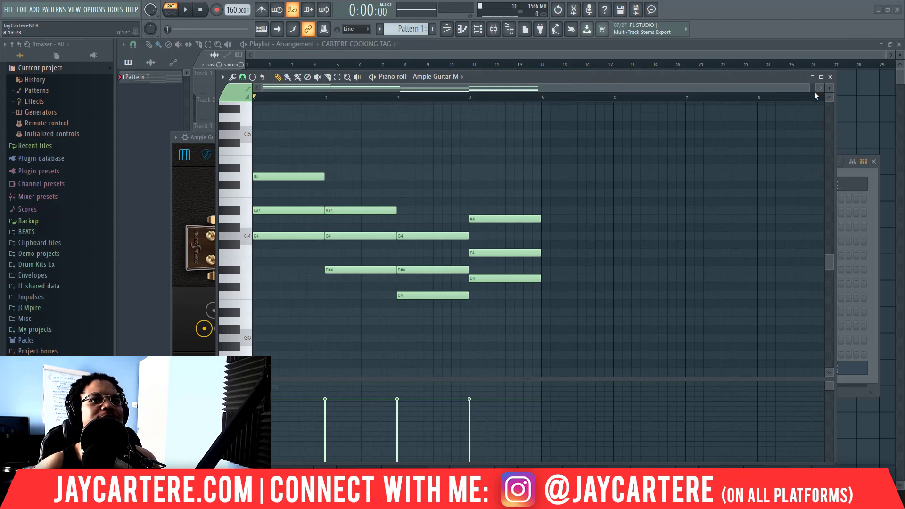
left_click_drag(809, 88, 583, 89)
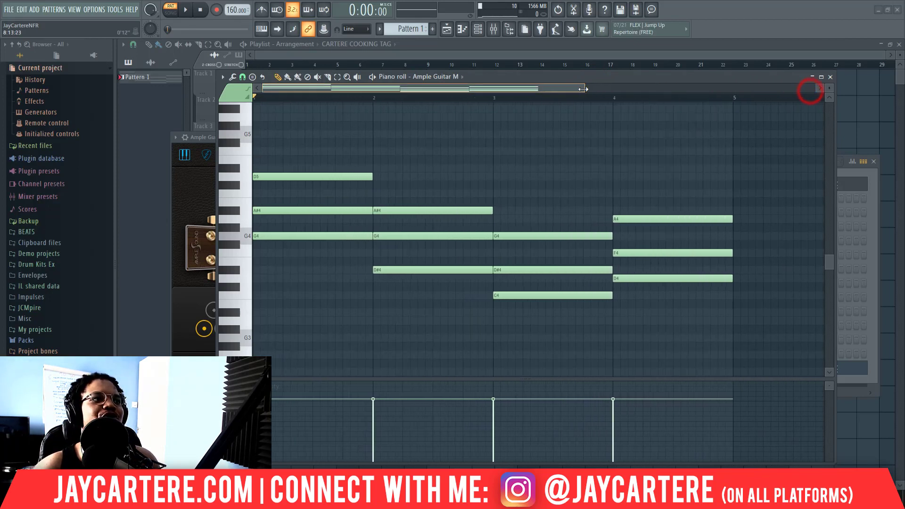
Set the piano roll's snap to 1/2 beat.
left_click(233, 78)
left_click(241, 77)
left_click(222, 77)
left_click(242, 77)
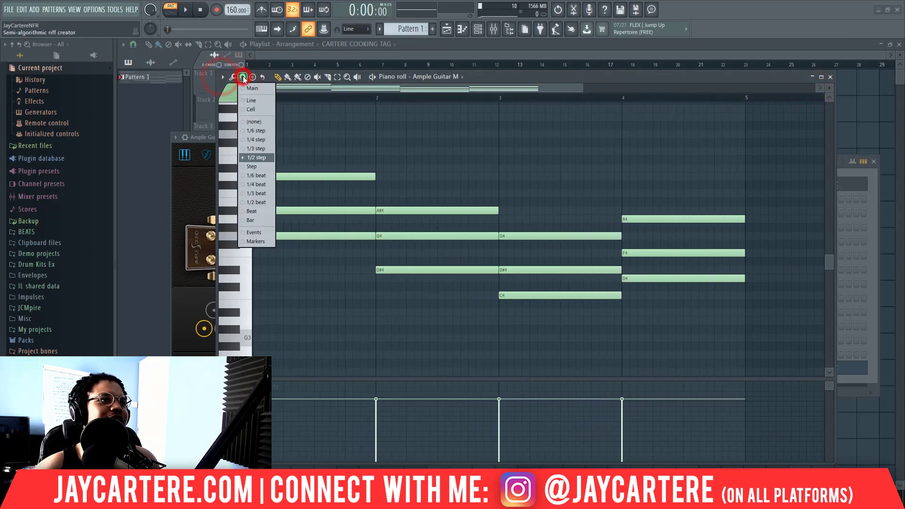
left_click(258, 203)
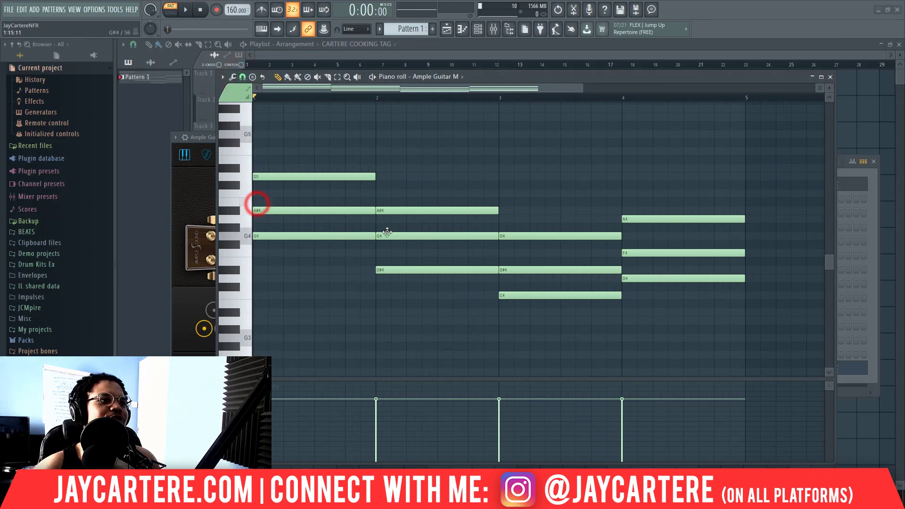
In bars 1 and 2, delay each chord's middle note by half a beat and highest note by one beat, and shorten the middle notes.
left_click_drag(372, 212, 295, 209)
left_click_drag(290, 176, 320, 176)
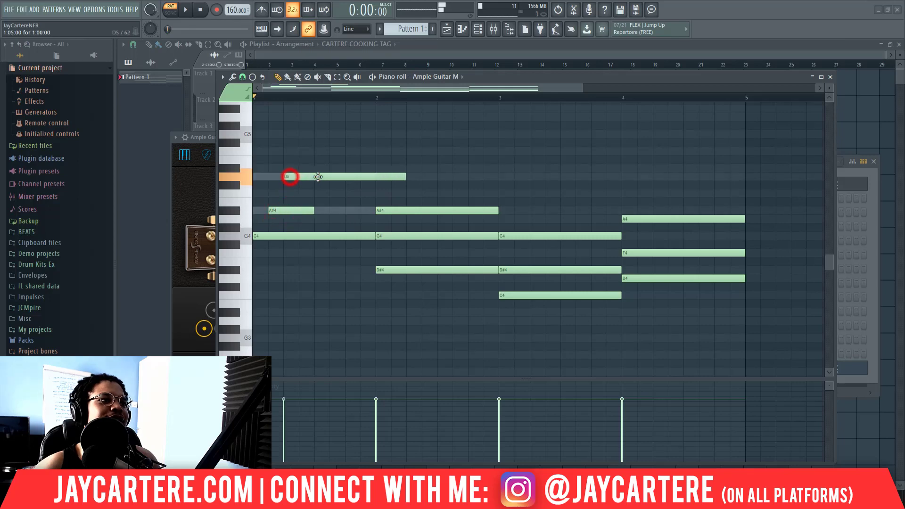
left_click_drag(460, 240, 449, 236)
left_click_drag(416, 210, 447, 212)
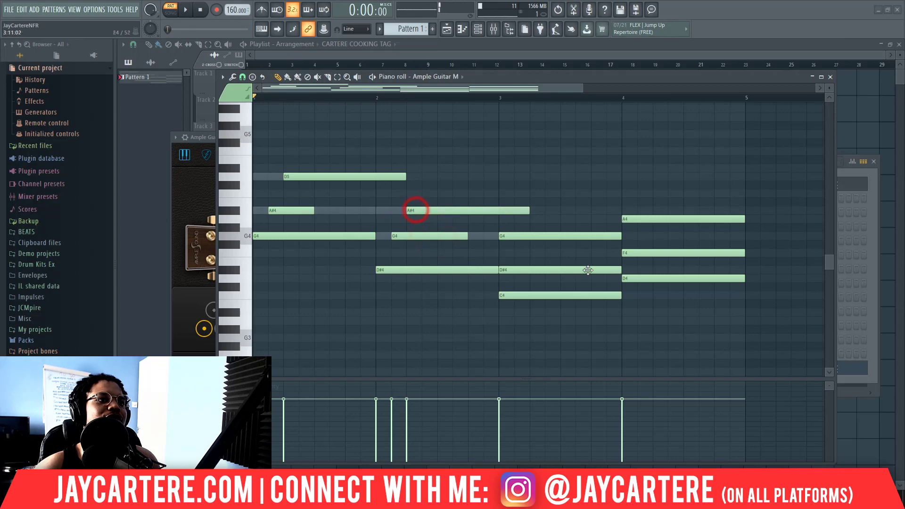
In bar 3, shorten D#4 and delay it by half a beat, and delay G4 by one beat, ending it with the bar.
left_click_drag(578, 271, 575, 271)
left_click_drag(559, 270, 574, 270)
left_click_drag(556, 235, 582, 235)
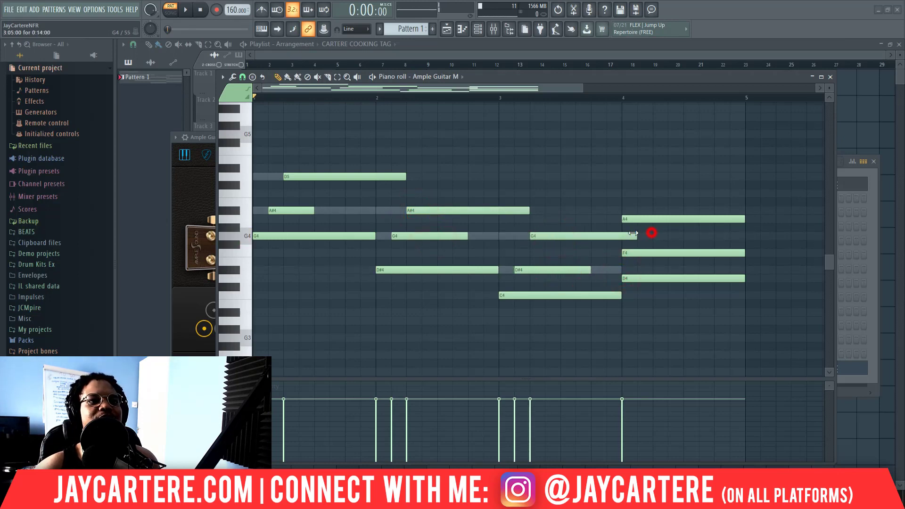
In bar 4, delay F4 by half a beat and A4 by one beat, and trim both to end with the bar.
left_click_drag(635, 251, 651, 252)
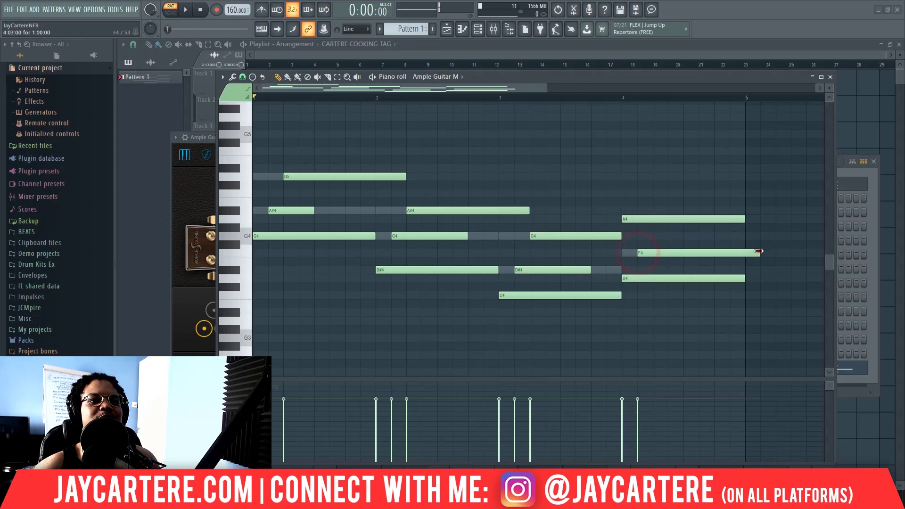
left_click_drag(759, 251, 744, 251)
left_click_drag(672, 219, 702, 218)
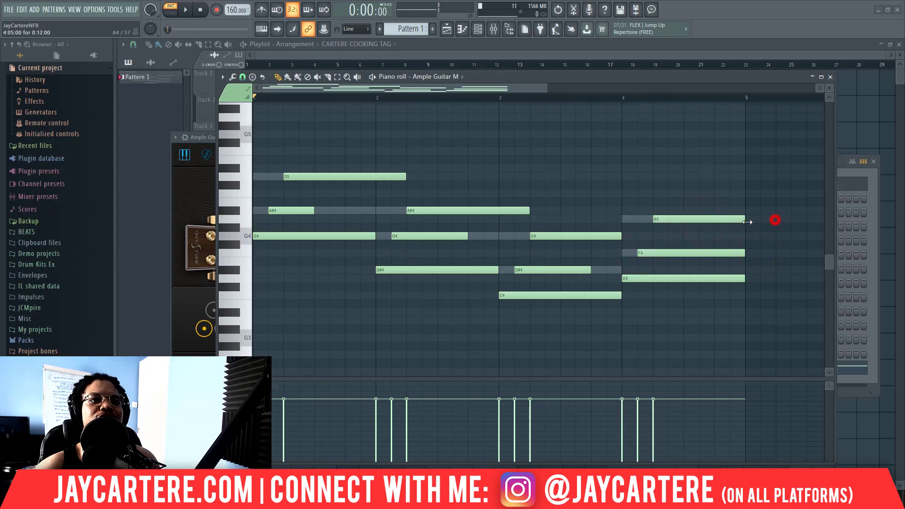
left_click_drag(775, 220, 746, 222)
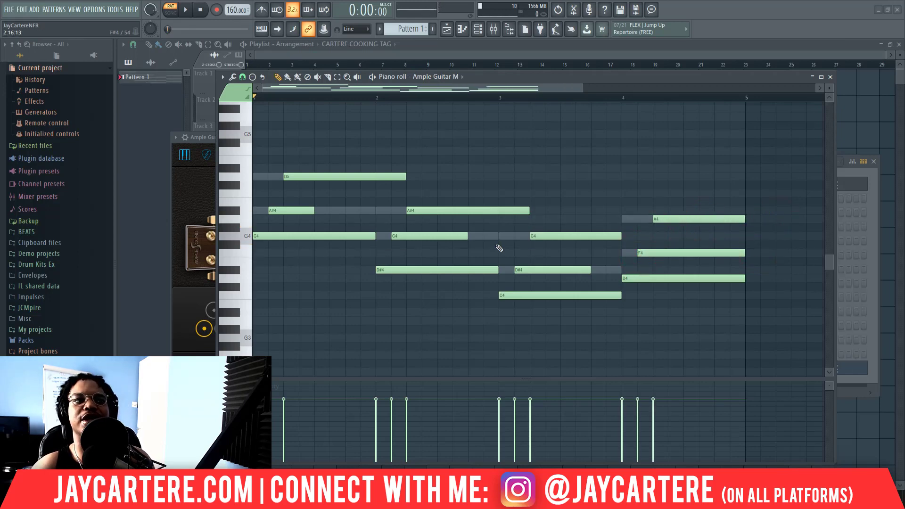
Listen to the staggered chords and set the project tempo to 145 BPM, restretching all channels.
key("space")
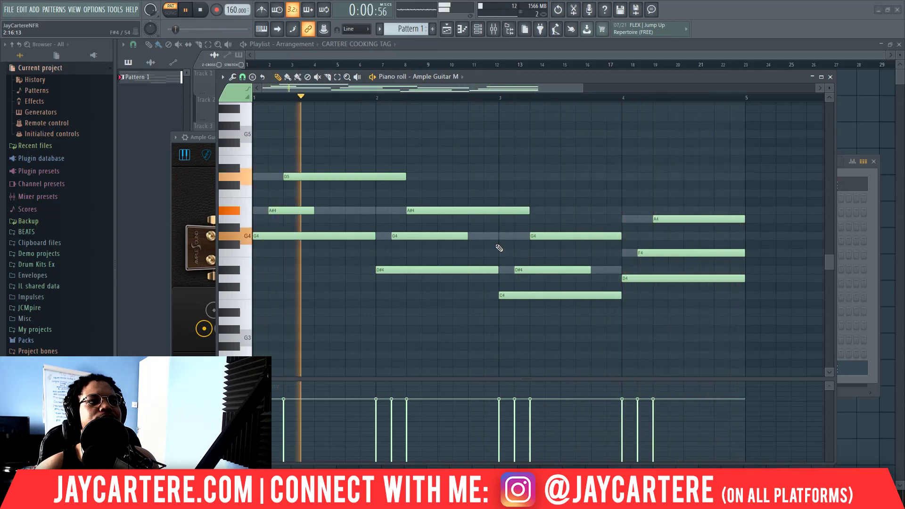
key("space")
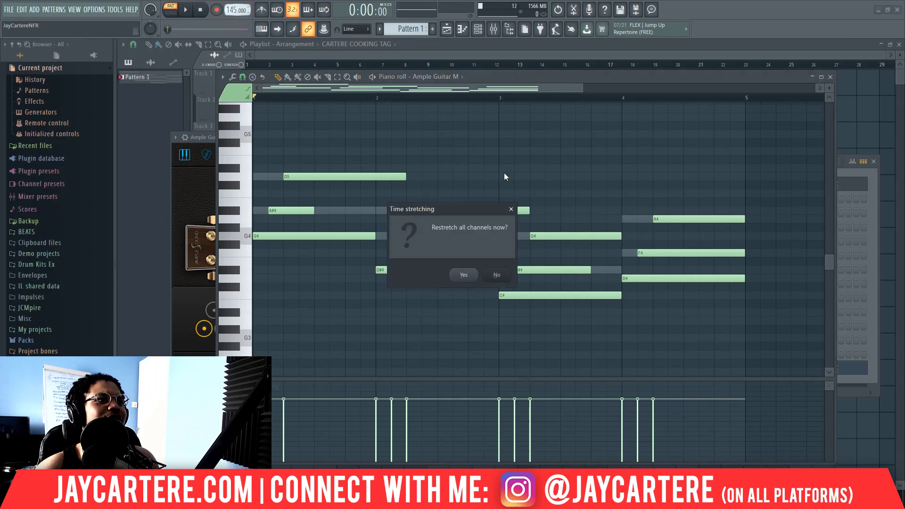
left_click(474, 275)
key("space")
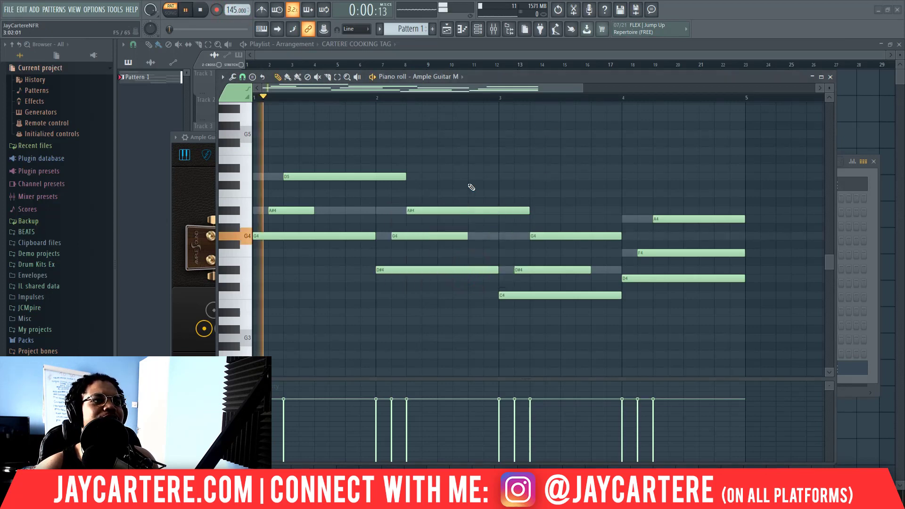
key("space")
Add a one-beat A#4 note on the fourth beat of bar 1 and play back the melody.
left_click(347, 211)
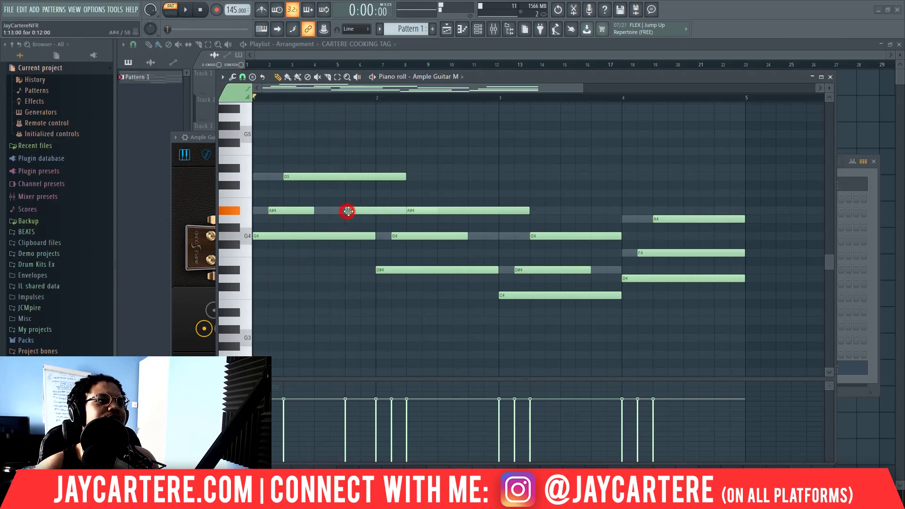
right_click(389, 210)
left_click(303, 212)
left_click(347, 211)
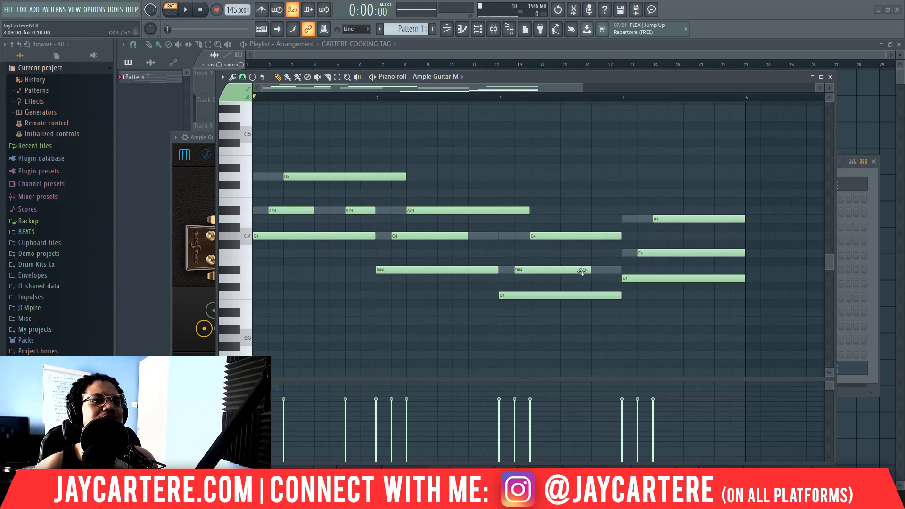
left_click(711, 255)
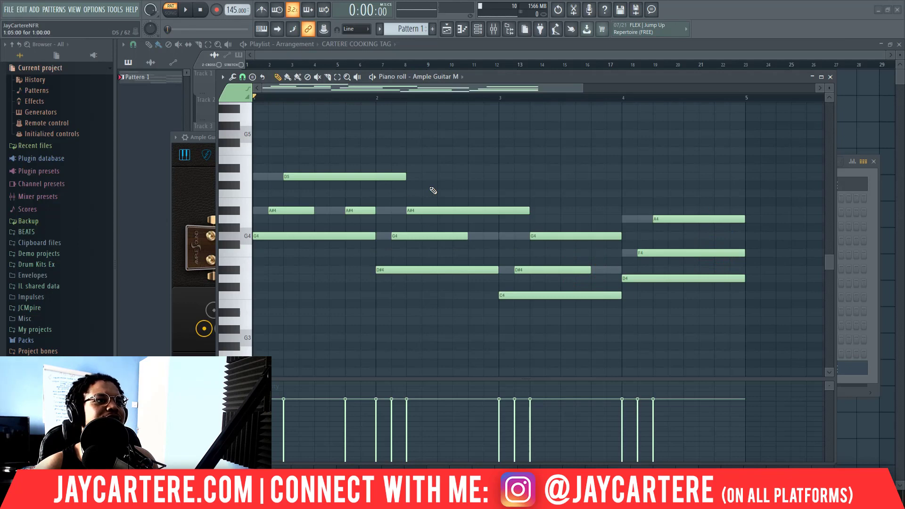
key("space")
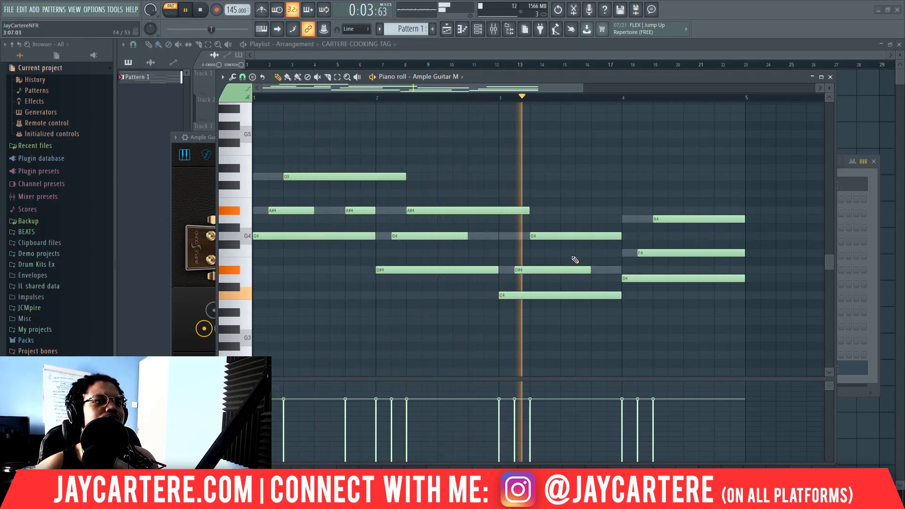
Add a one-beat D#4 note on the fourth beat of bar 3 and stop playback.
left_click(593, 269)
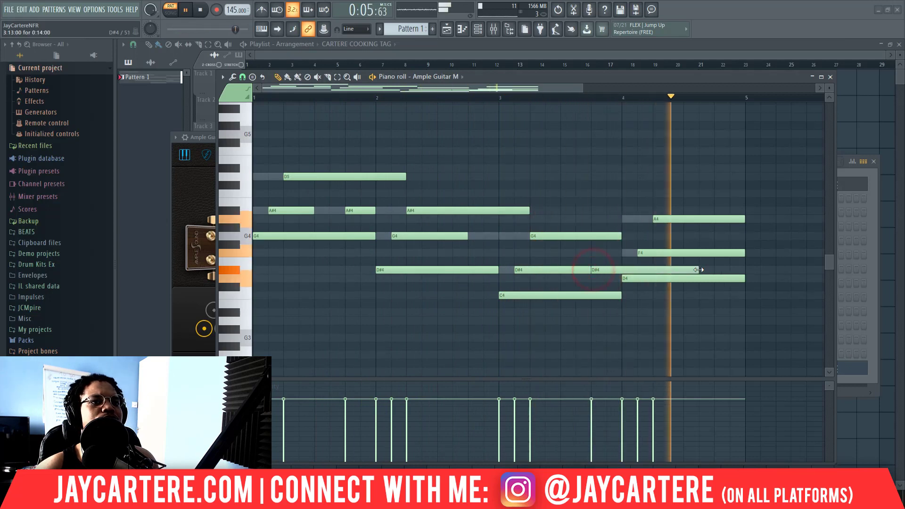
right_click(698, 270)
key("space")
Add a one-beat G4 note on the fourth beat of bar 4, ending with the bar.
left_click(702, 253)
left_click(701, 219)
left_click(717, 235)
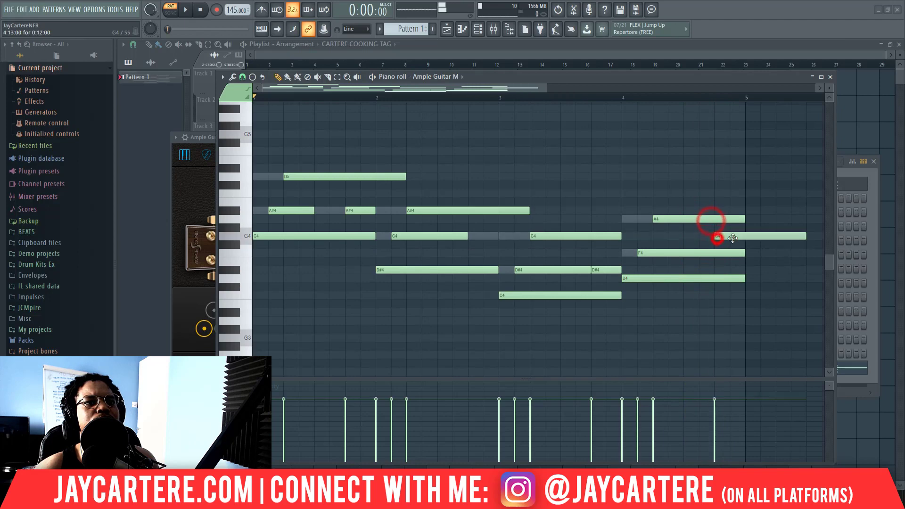
left_click_drag(805, 236, 714, 223)
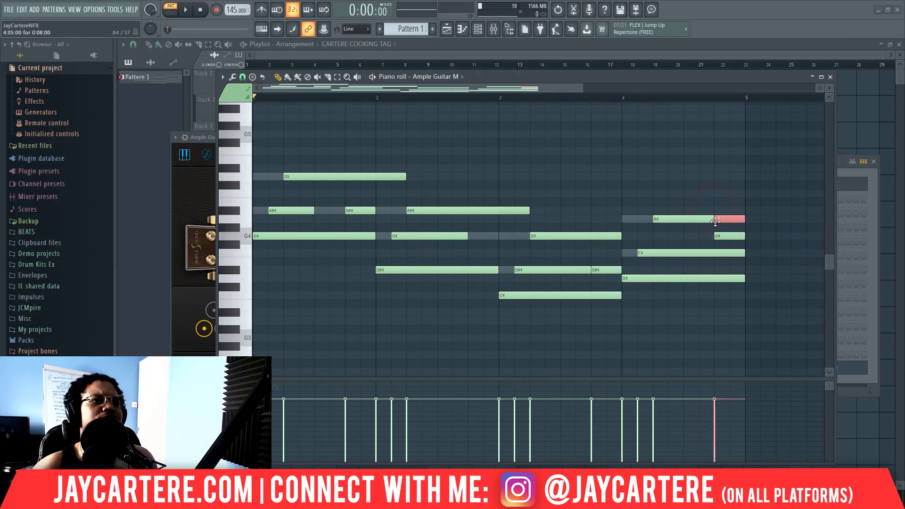
Split bar 4's A4 into a one-beat note on beat 2 and a two-beat note on beat 3, and play back the melody.
right_click(720, 221)
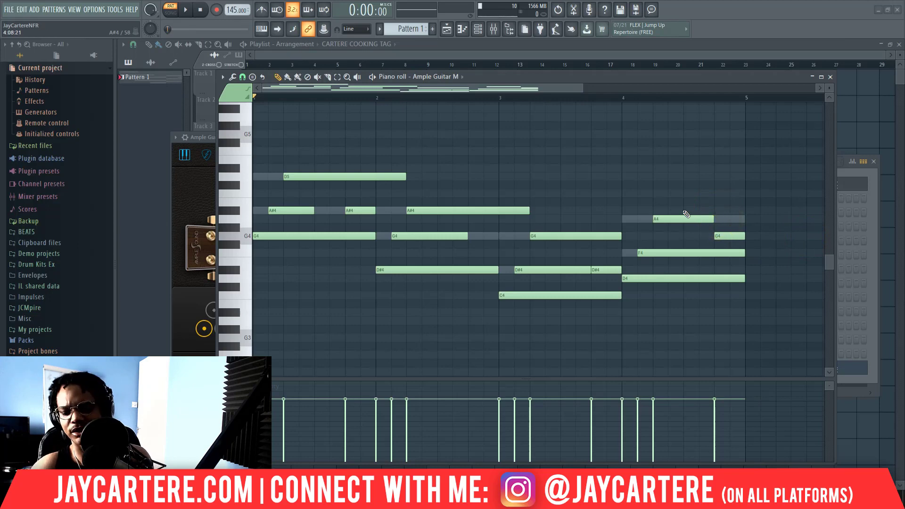
left_click_drag(687, 225, 688, 226)
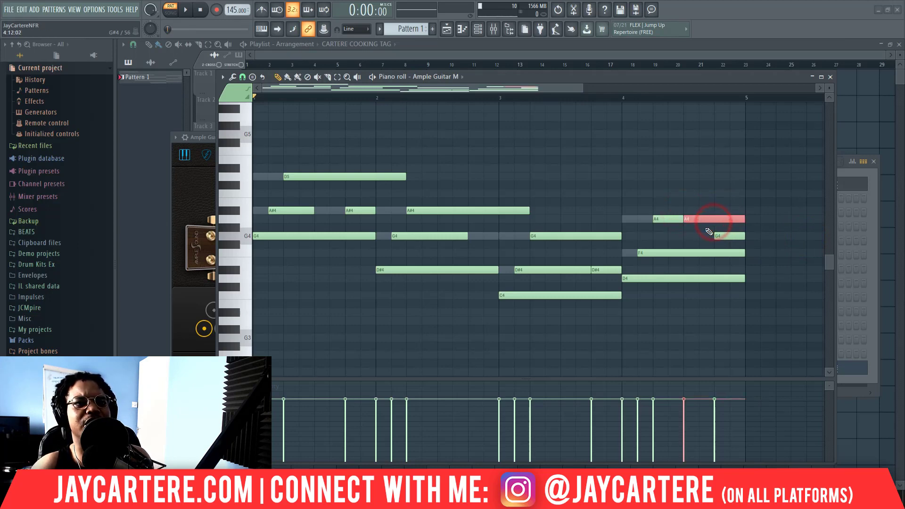
key("space")
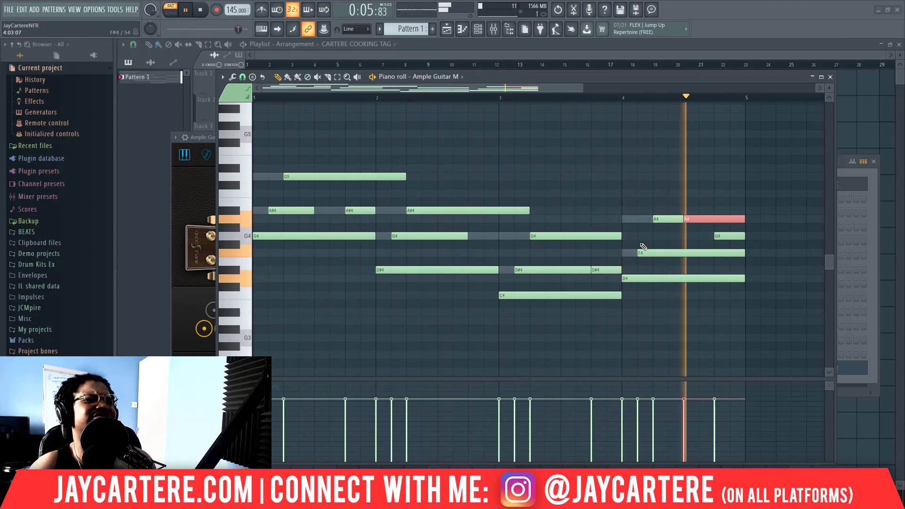
key("space")
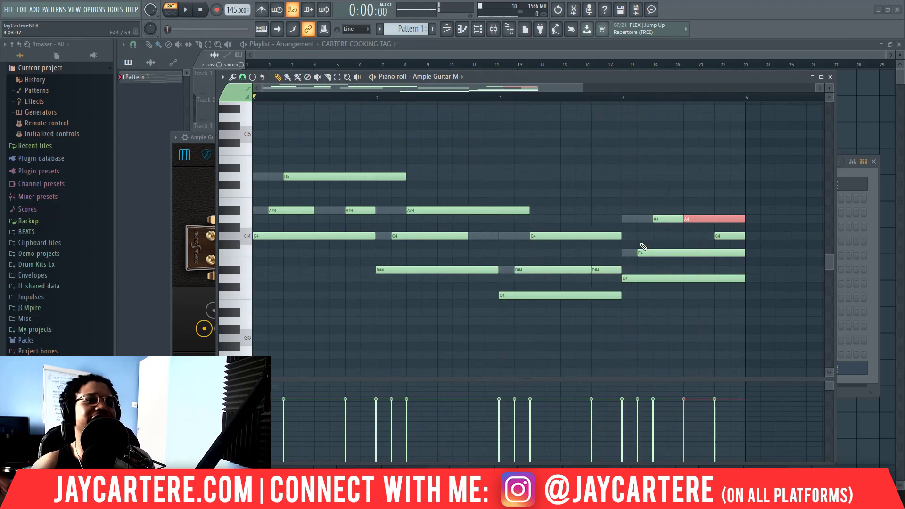
Try an F5 note on the second beat of bar 1, erase it, and play back the opening.
scroll(521, 202, "up", 3)
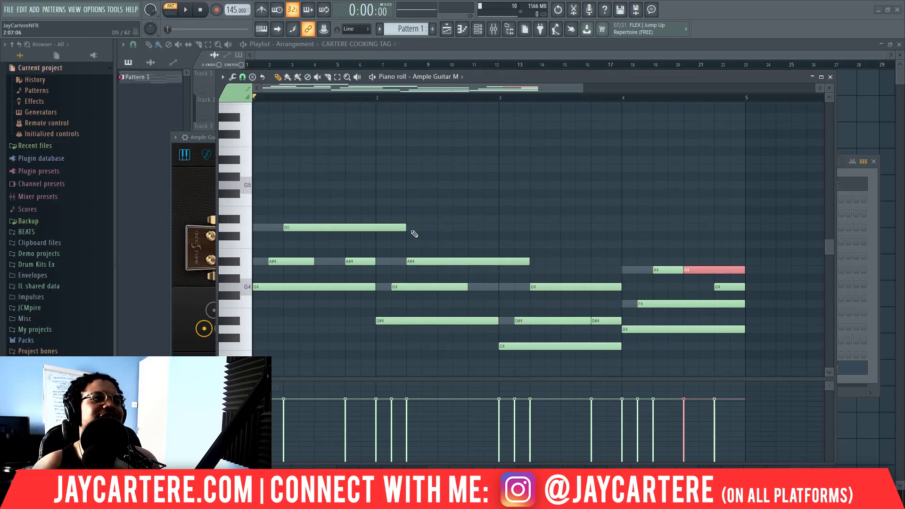
left_click(295, 227)
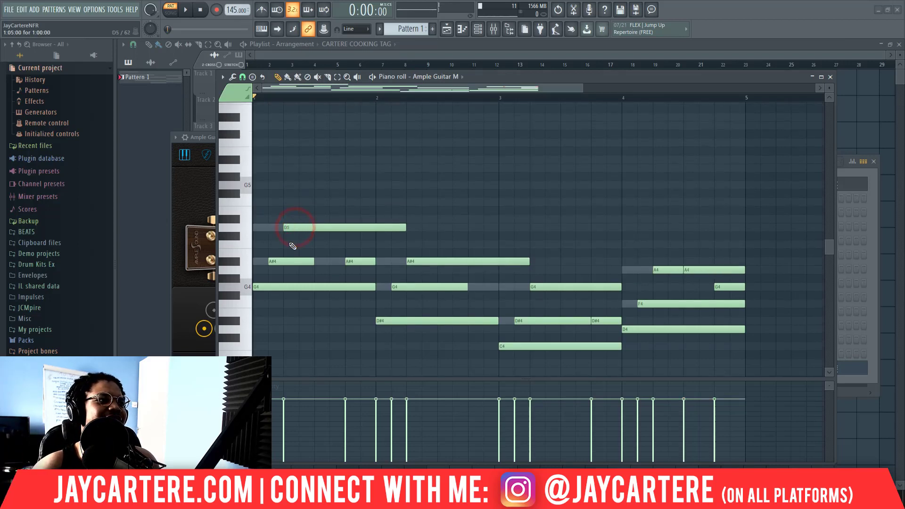
scroll(304, 279, "up", 2)
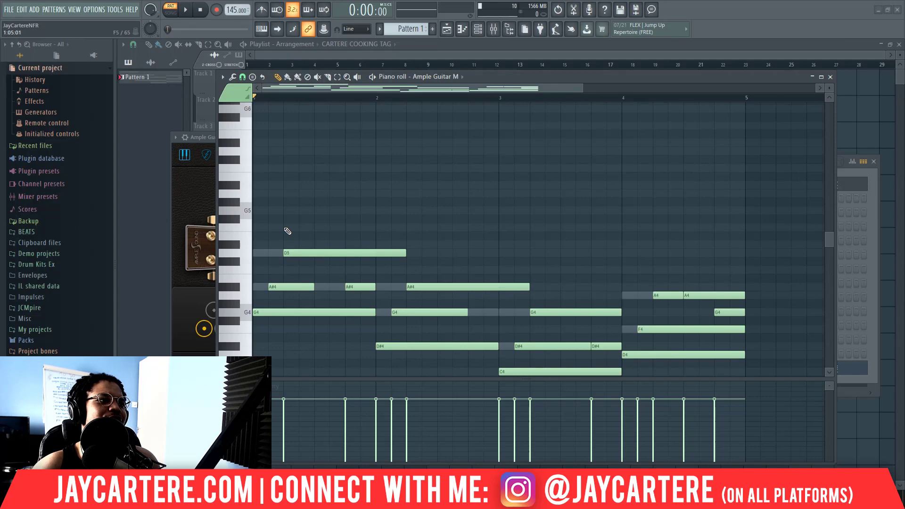
left_click(288, 245)
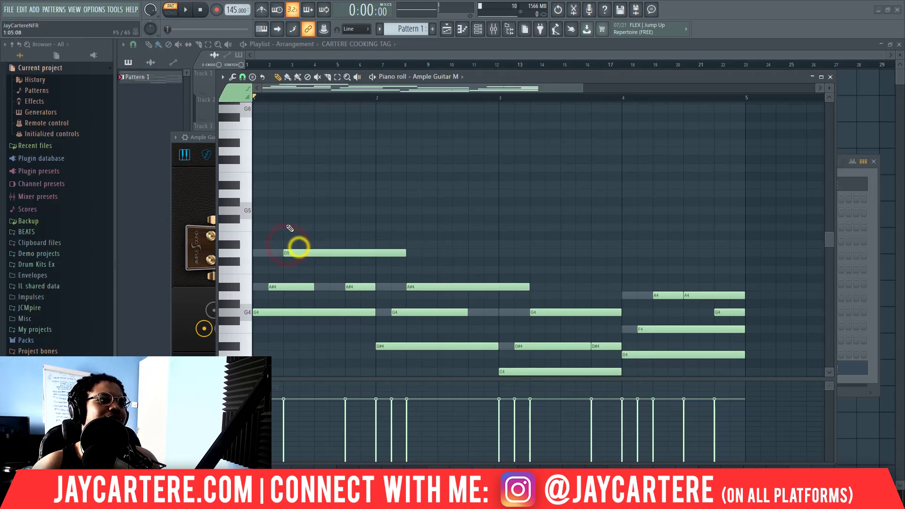
left_click(286, 228)
left_click_drag(349, 227, 336, 229)
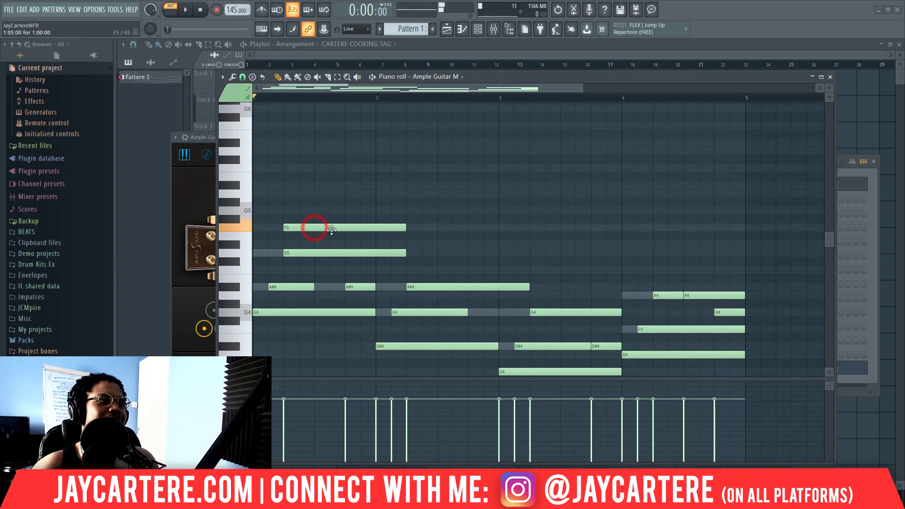
right_click(317, 228)
left_click(283, 227)
right_click(297, 228)
key("space")
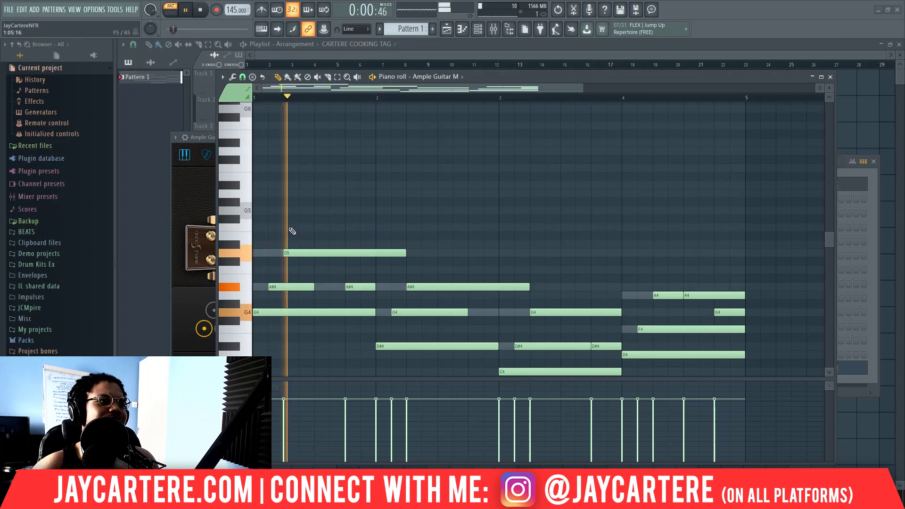
key("space")
Place an F5 note on the third beat of bar 1 and try D#5 and G5 on the fourth beat.
left_click(315, 227)
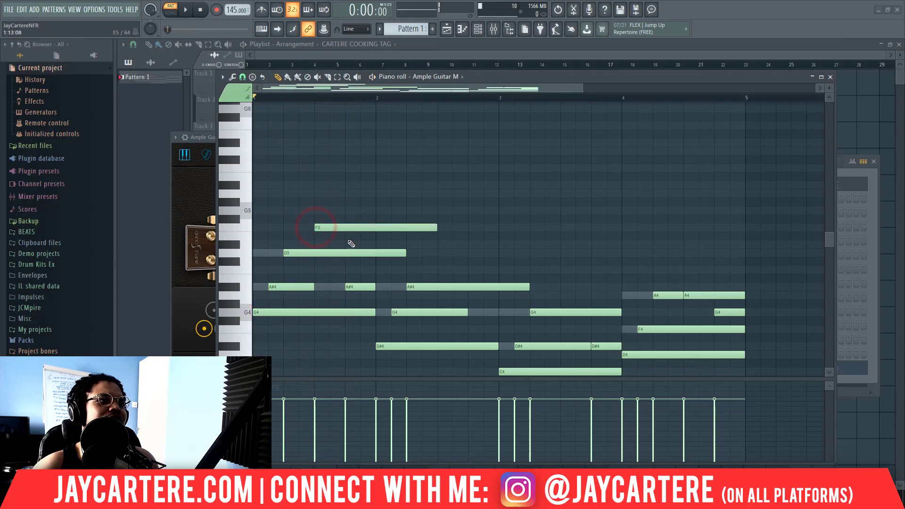
left_click(345, 244)
right_click(363, 246)
left_click(359, 254)
left_click(352, 228)
left_click(352, 210)
right_click(366, 212)
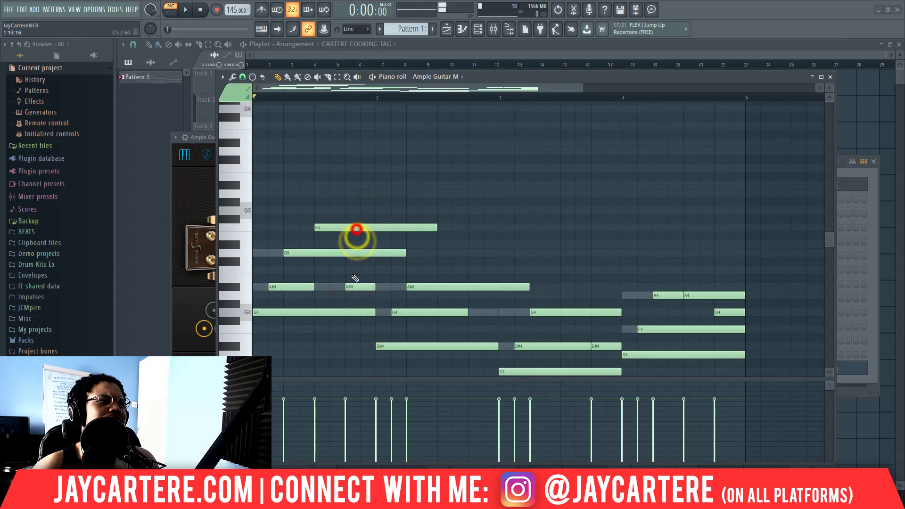
Try C5, F#5 and D#5 around the fourth beat of bar 1, and replace the F5 with one on the fourth beat.
left_click(348, 270)
right_click(374, 270)
left_click(353, 221)
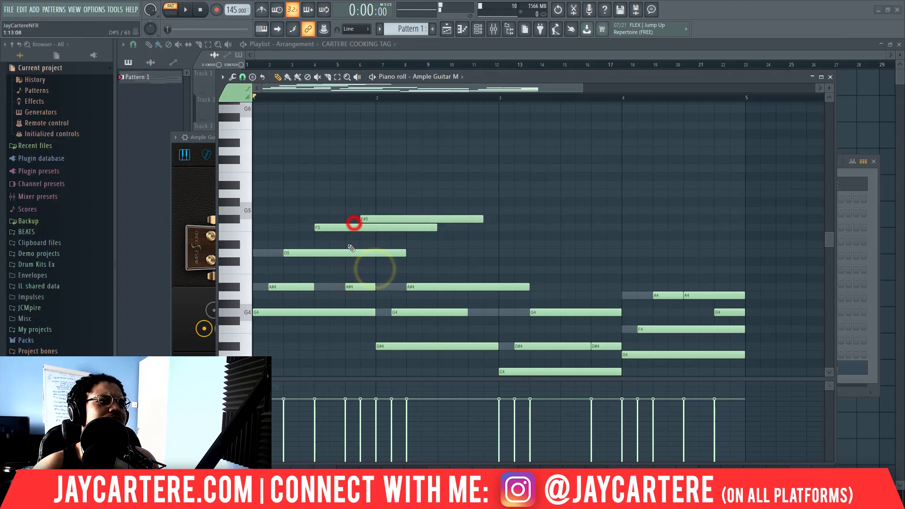
right_click(371, 226)
right_click(370, 220)
left_click(347, 228)
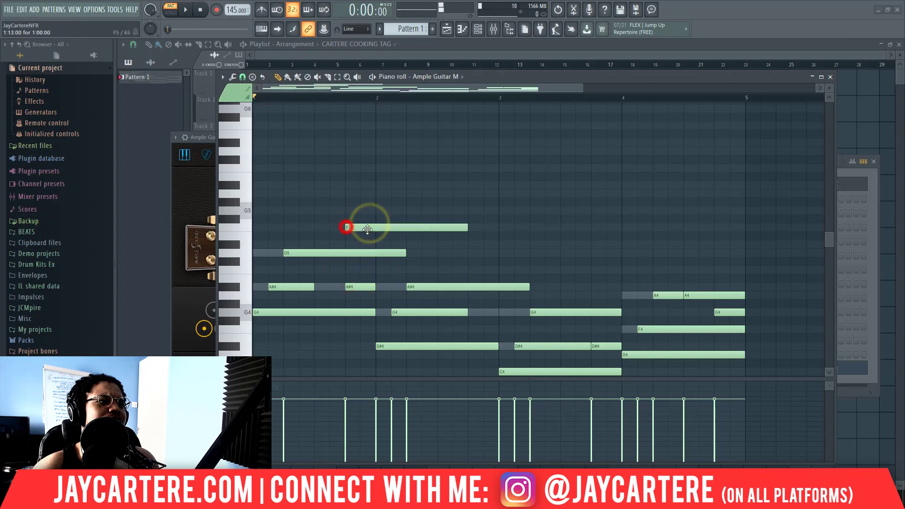
left_click(354, 245)
right_click(370, 244)
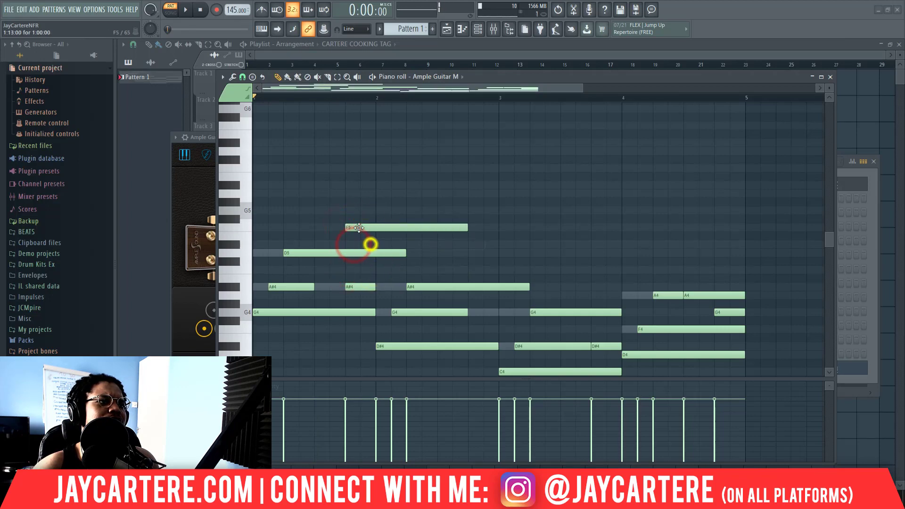
Shorten bar 1's D5 to two beats, add C5 at the start of bar 2 and another D5 half a beat before it, and play back.
left_click(362, 270)
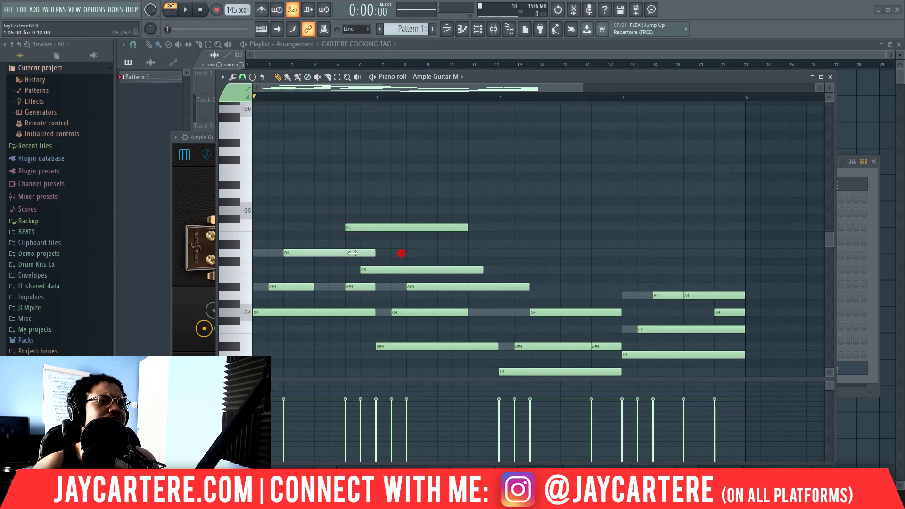
left_click_drag(380, 271, 393, 269)
left_click(362, 255)
key("space")
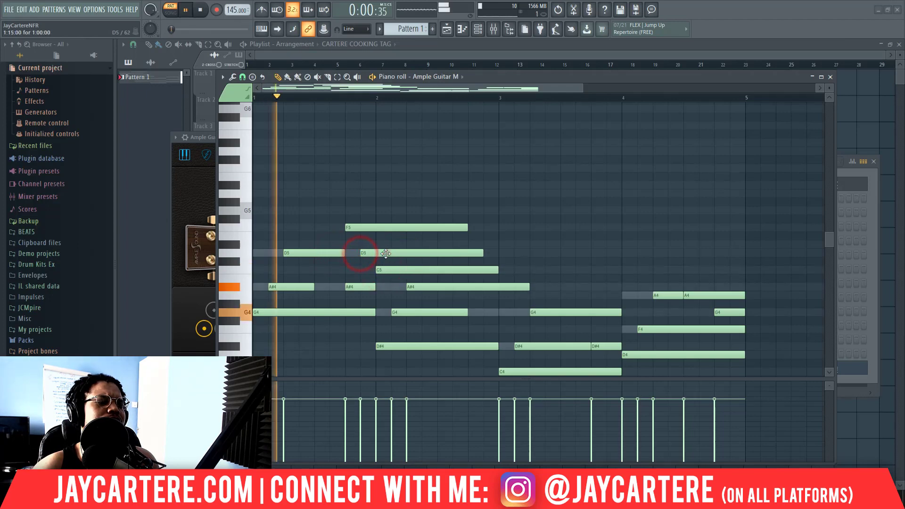
key("space")
Reposition F5 to the third beat and the second D5 to the fourth beat of bar 1, and play back with C5 opening bar 2.
left_click(375, 230)
left_click_drag(375, 230, 360, 254)
left_click(393, 270)
key("space")
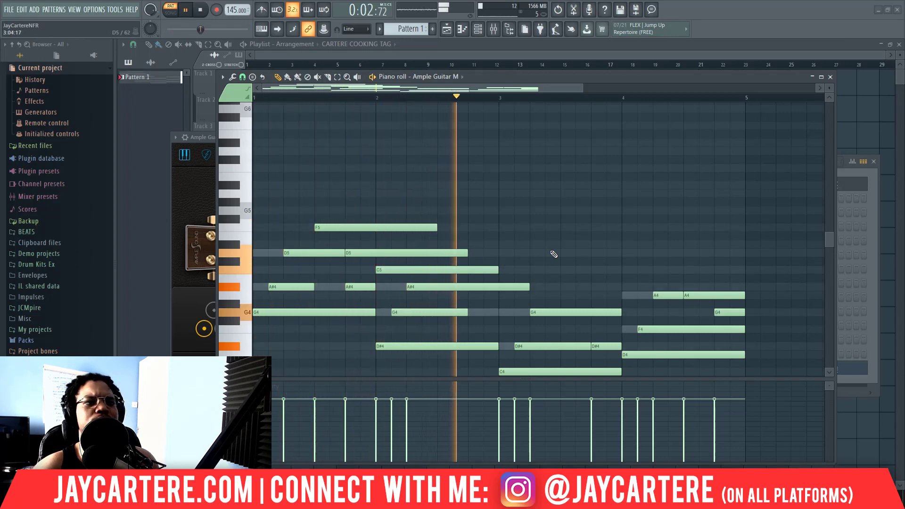
key("space")
In bar 3, add D5 on the third beat and C5 on the fourth beat, both ending with the bar.
left_click(564, 245)
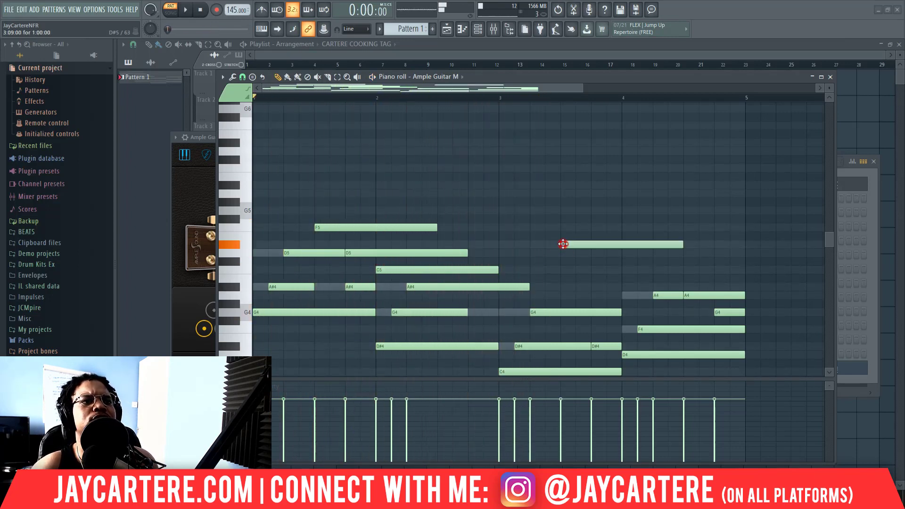
left_click_drag(564, 244, 563, 253)
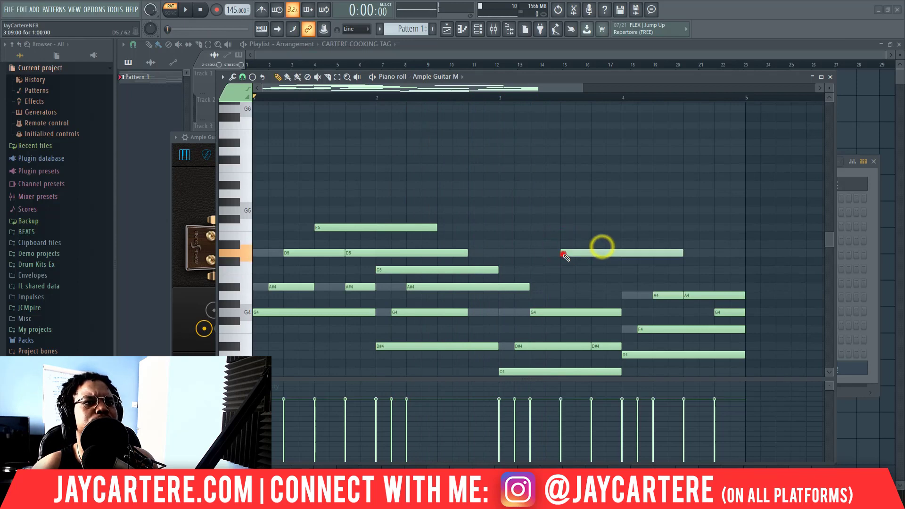
left_click(593, 270)
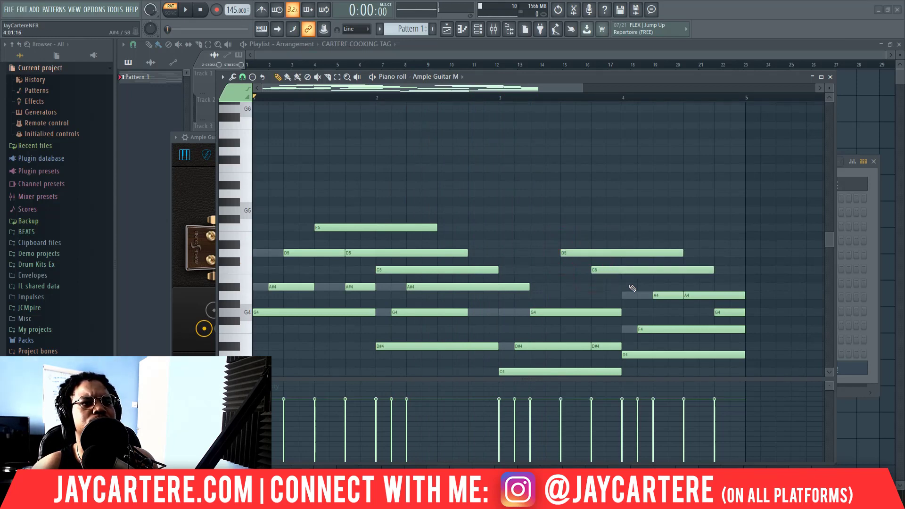
left_click_drag(711, 270, 617, 281)
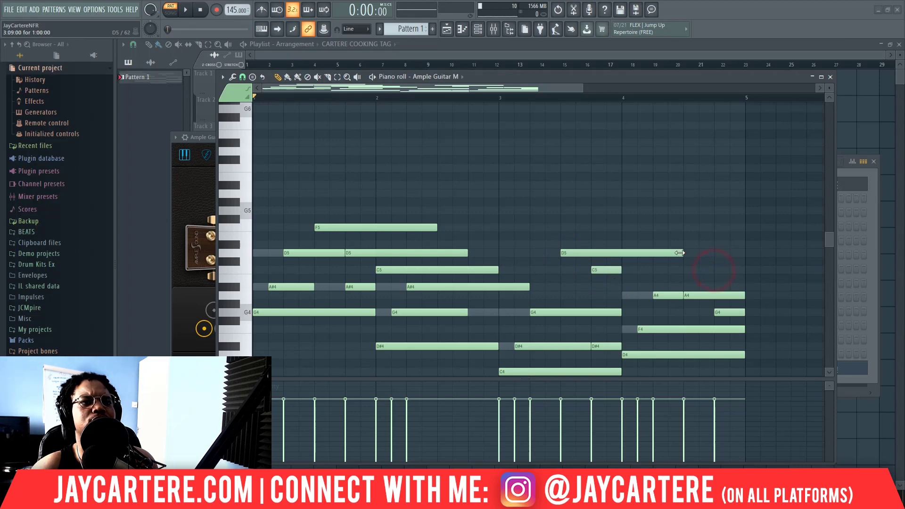
left_click_drag(679, 253, 624, 260)
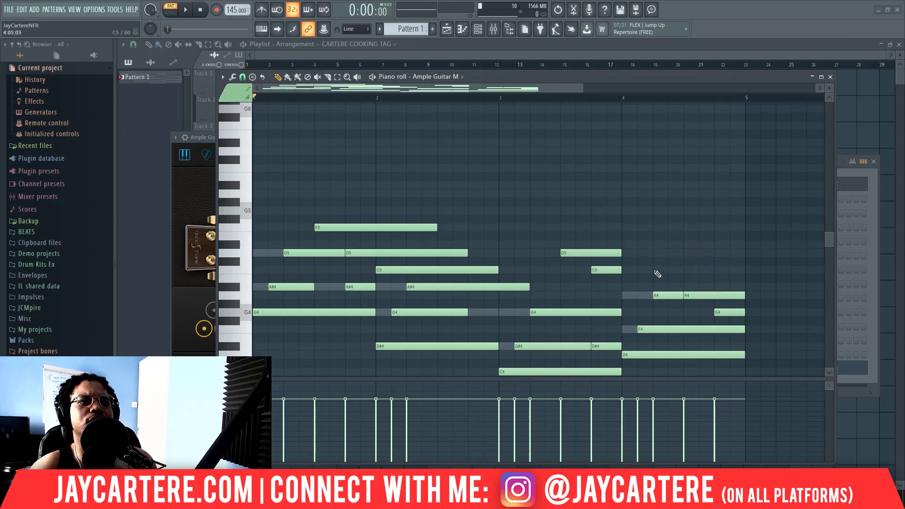
In bar 4, add C5 on the third beat and D5 on the fourth beat, both ending with the bar.
left_click(723, 308)
right_click(741, 304)
left_click(730, 313)
left_click(687, 270)
left_click(717, 254)
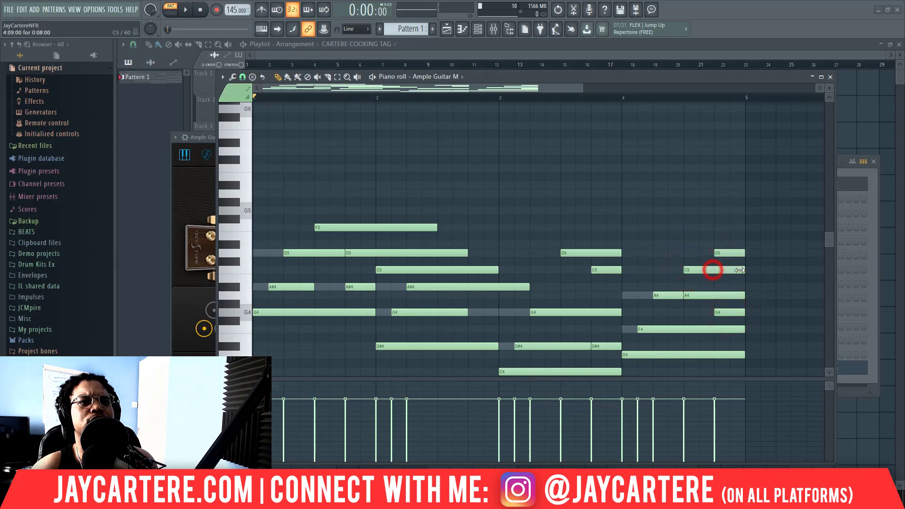
During playback, lengthen bar 3's C5 to two beats and shorten bar 2's C5 to one and a half beats.
key("space")
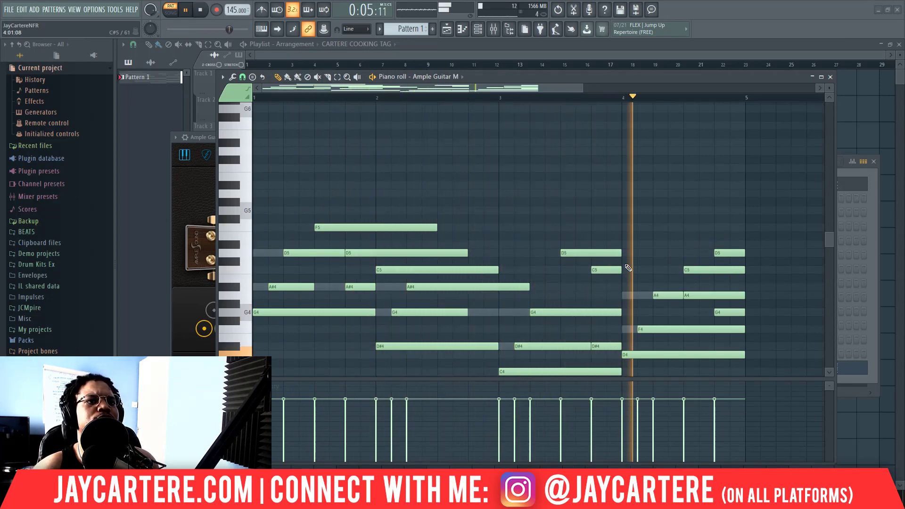
left_click(622, 269)
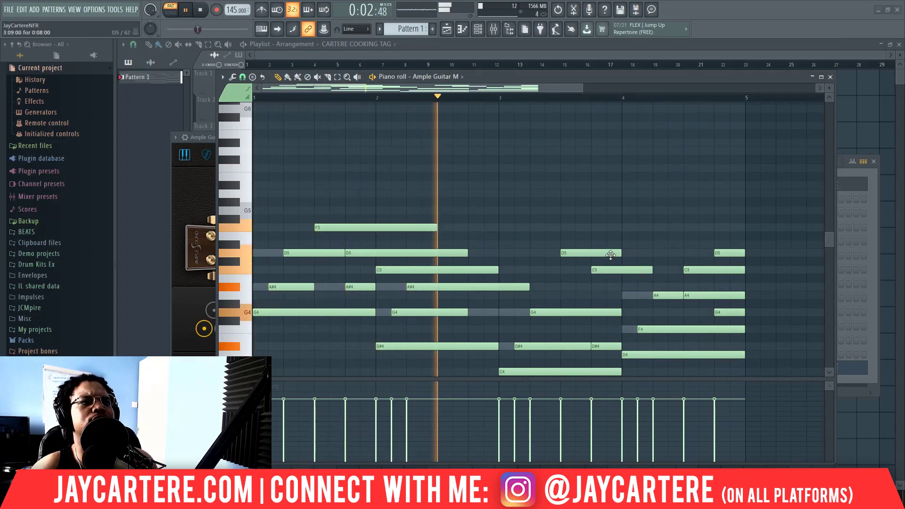
left_click_drag(497, 270, 421, 269)
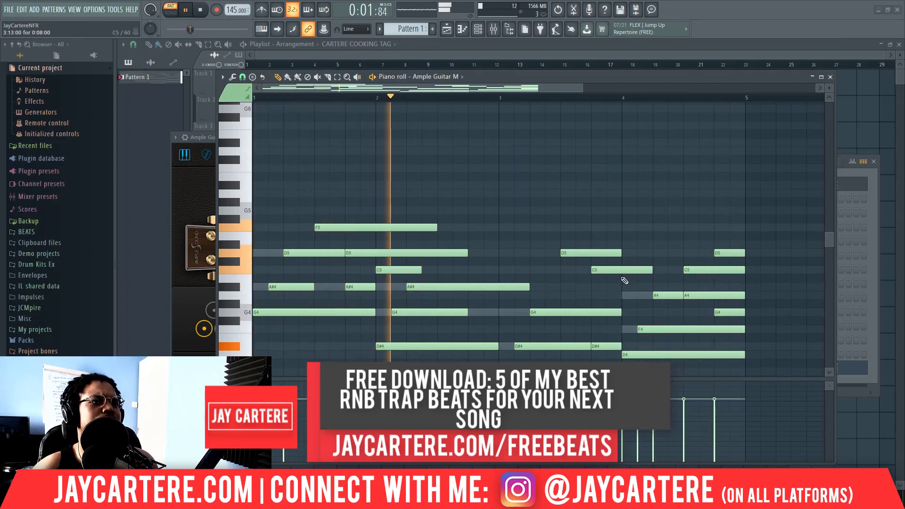
key("space")
Delete the added upper C5, D5 and F5 notes in all four bars, keeping the original two-beat D5 in bar 1.
right_click(618, 270)
right_click(620, 252)
right_click(725, 253)
right_click(714, 271)
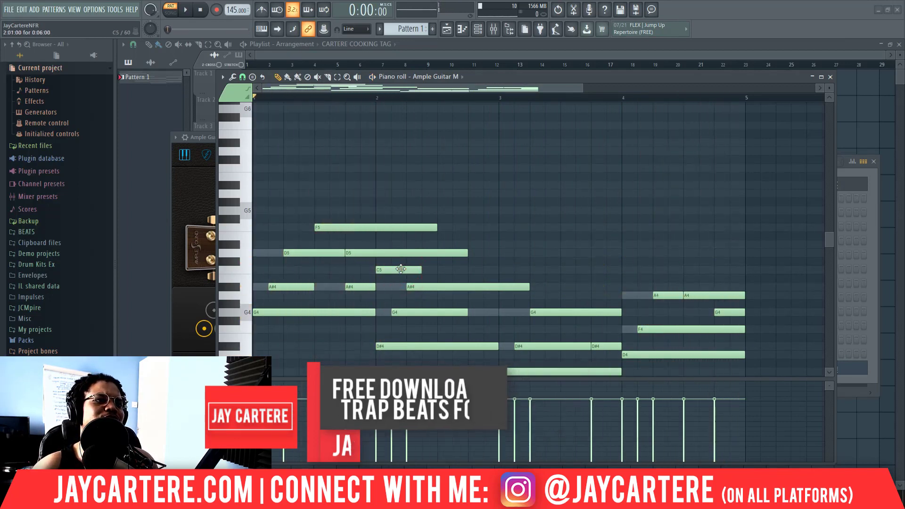
right_click(384, 269)
right_click(360, 253)
right_click(343, 228)
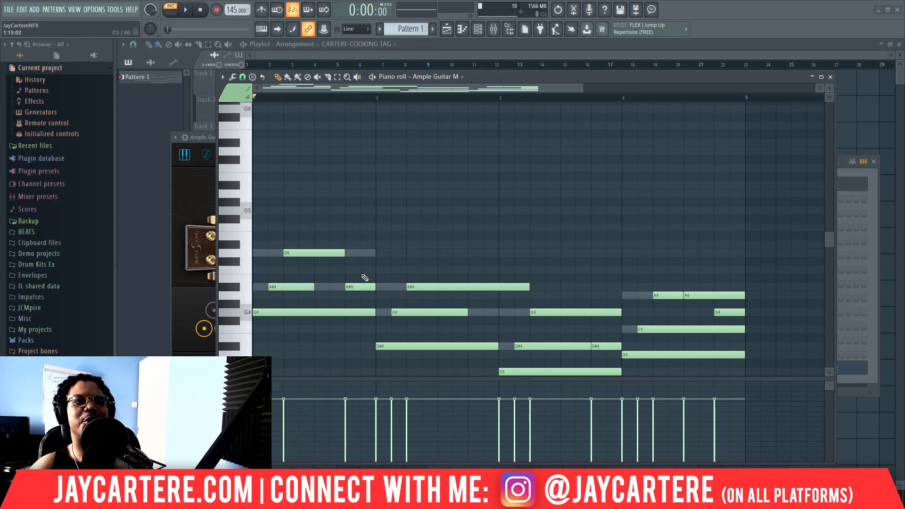
Delete the one-beat D#4 note on the fourth beat of bar 3.
scroll(471, 240, "down", 3)
scroll(456, 241, "up", 1)
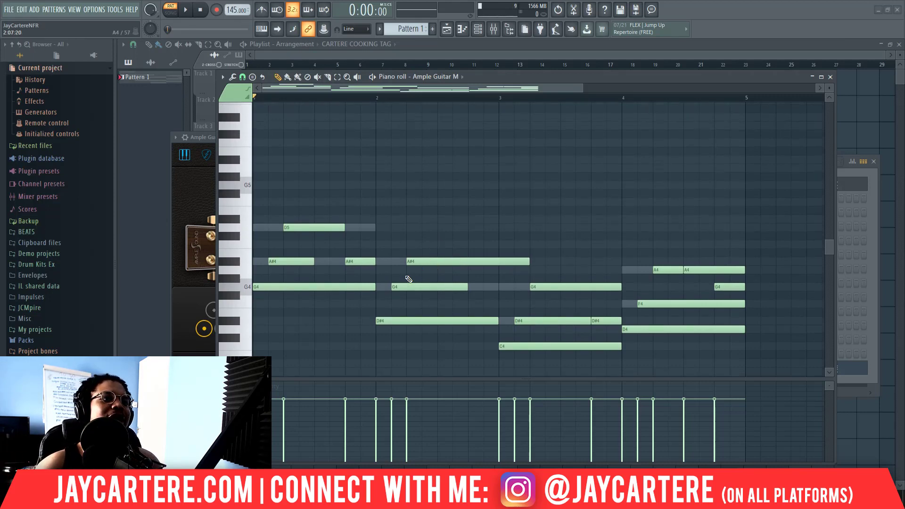
left_click(408, 287)
left_click(418, 260)
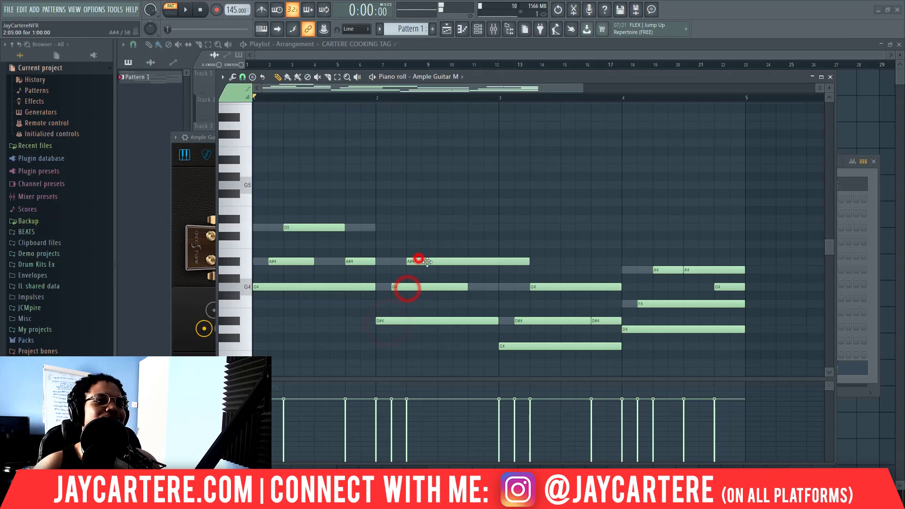
right_click(604, 320)
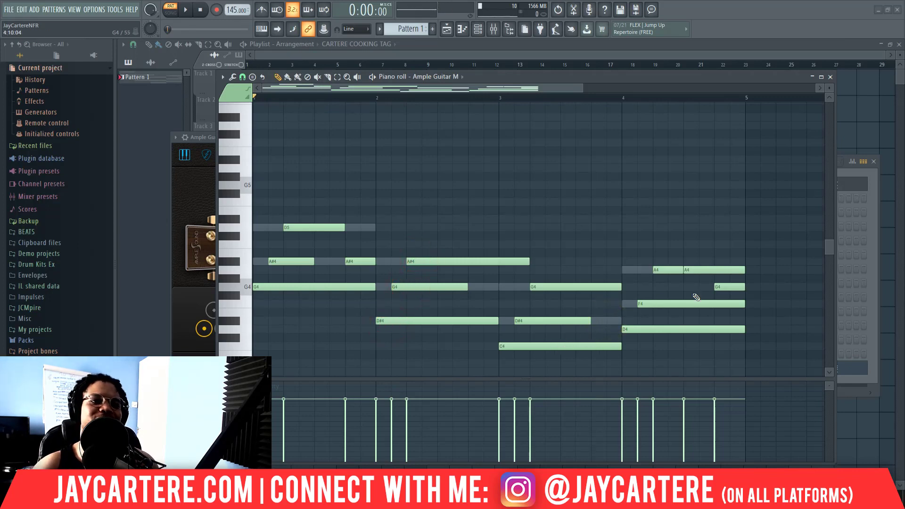
In bar 4, delete the second A4 and the G4, stretch the remaining A4 to the bar's end, and trim bar 2's A#4 at its bar line.
right_click(684, 270)
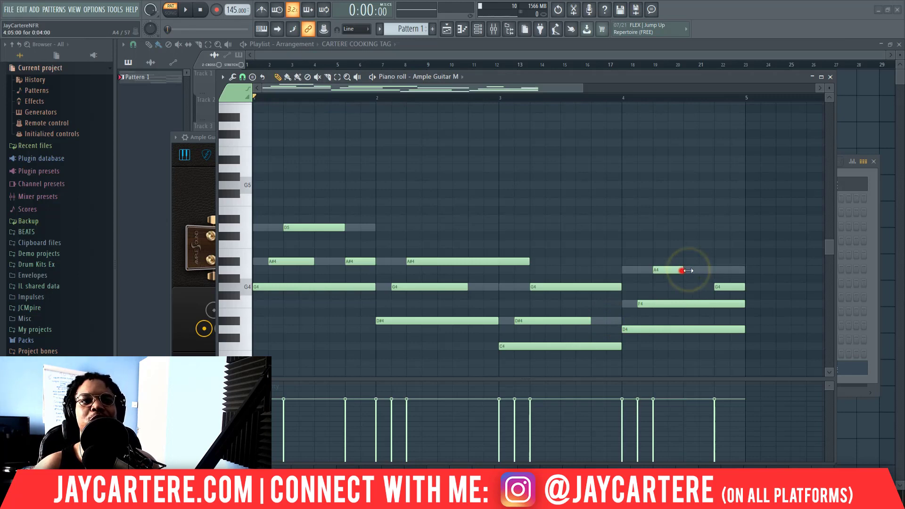
right_click(728, 287)
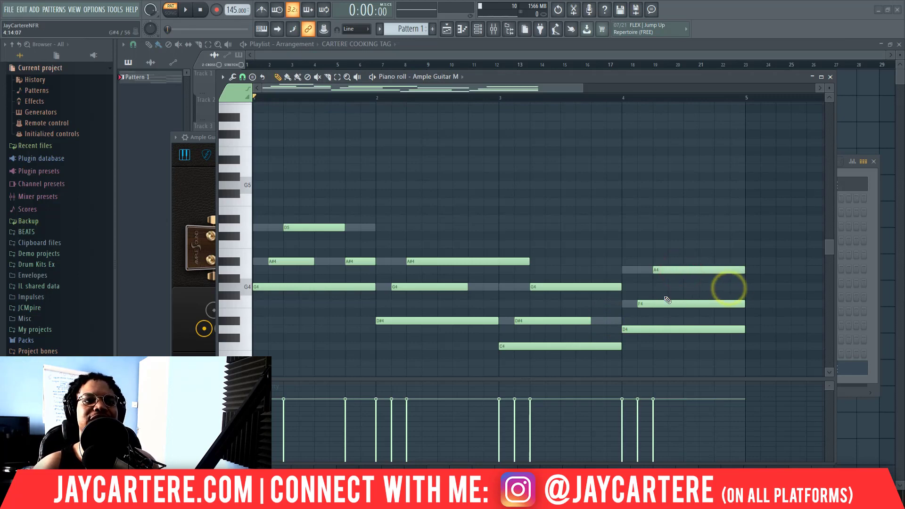
mouse_move(466, 290)
left_mouse_down()
mouse_move(496, 288)
mouse_move(471, 287)
left_mouse_up()
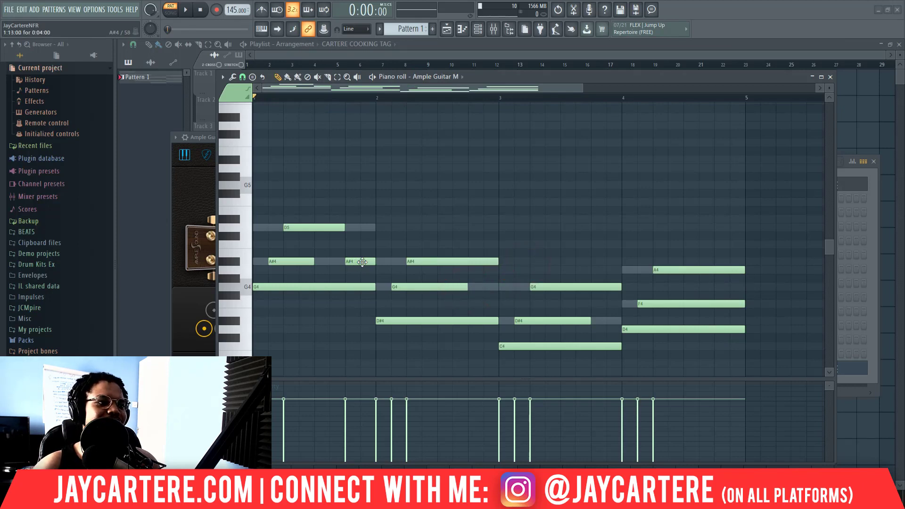
In bar 1, start D5 half a beat in, place a 2.5-beat A#4 on beat 2, and delete the second A#4.
left_click(295, 286)
left_click(299, 260)
left_click(308, 227)
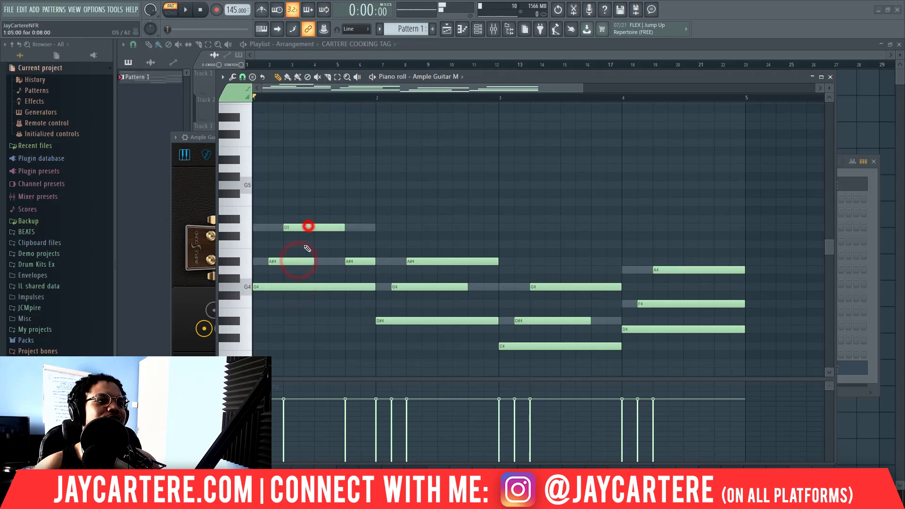
left_click(296, 288)
left_click(303, 229)
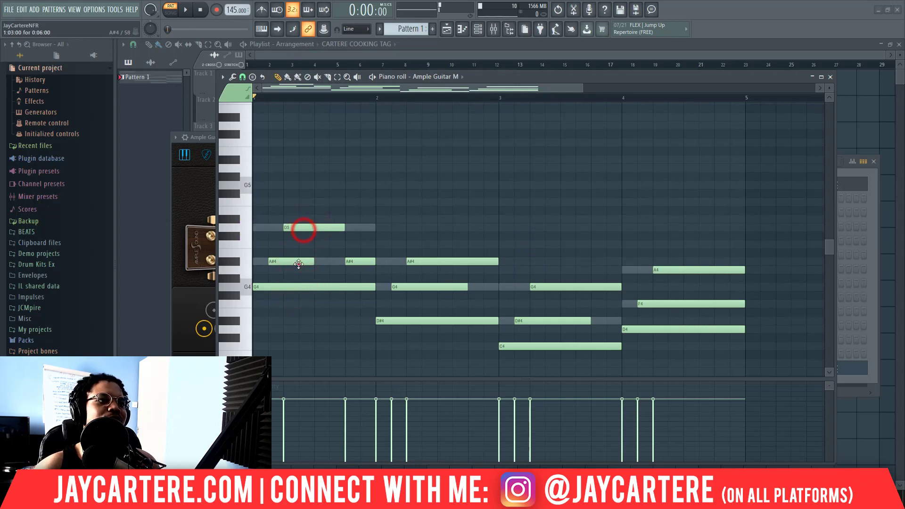
left_click_drag(309, 229, 294, 229)
left_click_drag(302, 262, 360, 261)
right_click(351, 258)
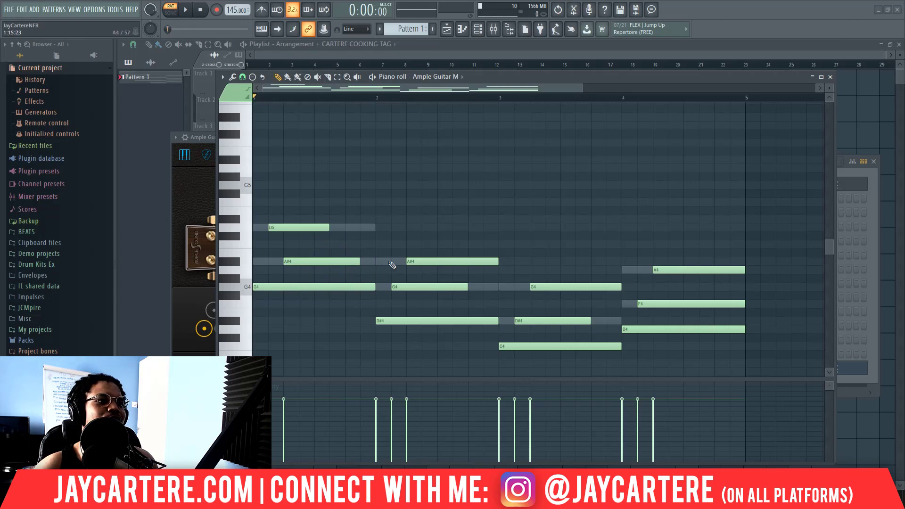
In bar 3, start G4 half a beat in and D#4 on beat 2, and play the pattern.
left_click_drag(551, 287, 534, 288)
left_click_drag(542, 321, 558, 321)
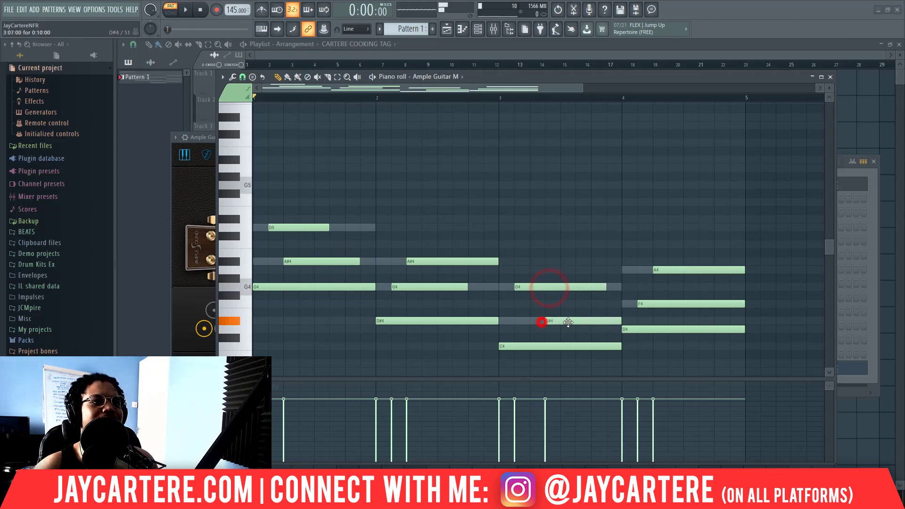
key("space")
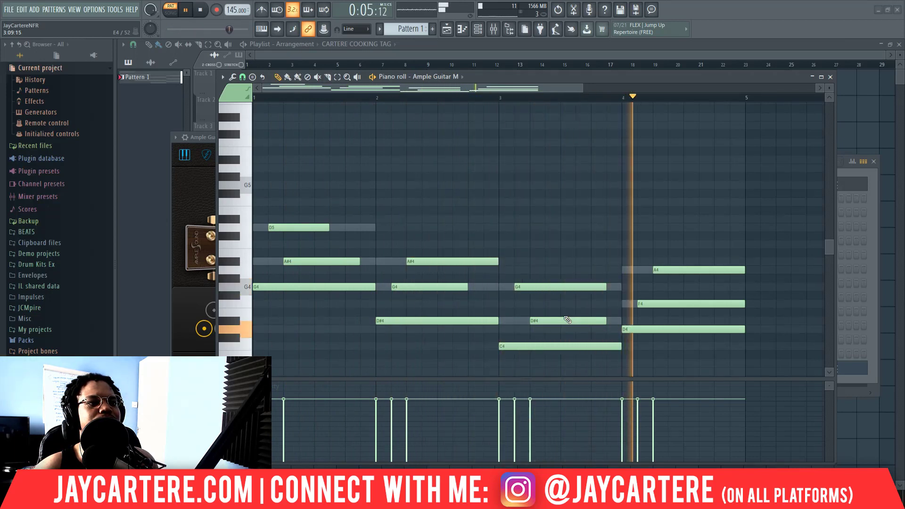
During playback, extend bar 3's D#4, bar 1's A#4 and bar 2's G4 to the ends of their bars.
left_click_drag(606, 321, 619, 321)
left_click_drag(359, 262, 375, 262)
left_click_drag(469, 287, 498, 287)
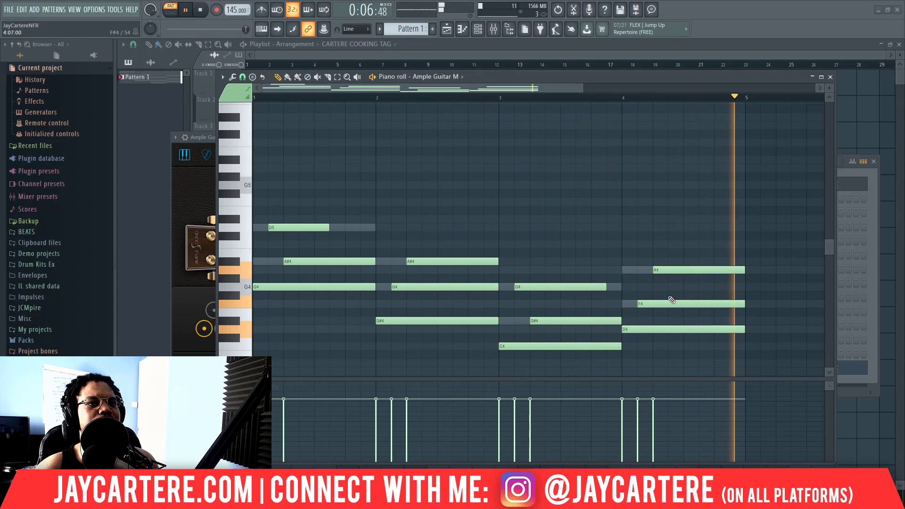
key("space")
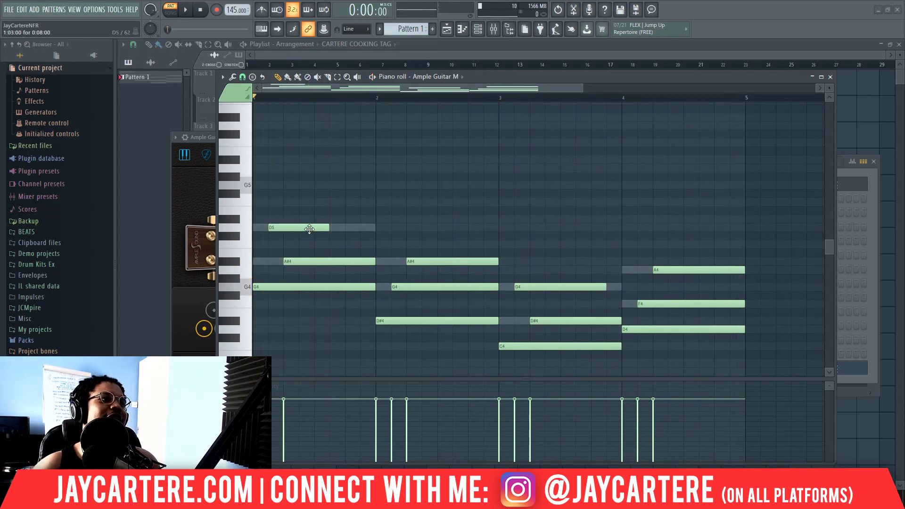
Move bar 1's D5 and bar 2's A#4 to the starts of their bars and lengthen the D5 to three beats.
left_click_drag(312, 227, 297, 227)
left_click_drag(430, 261, 400, 261)
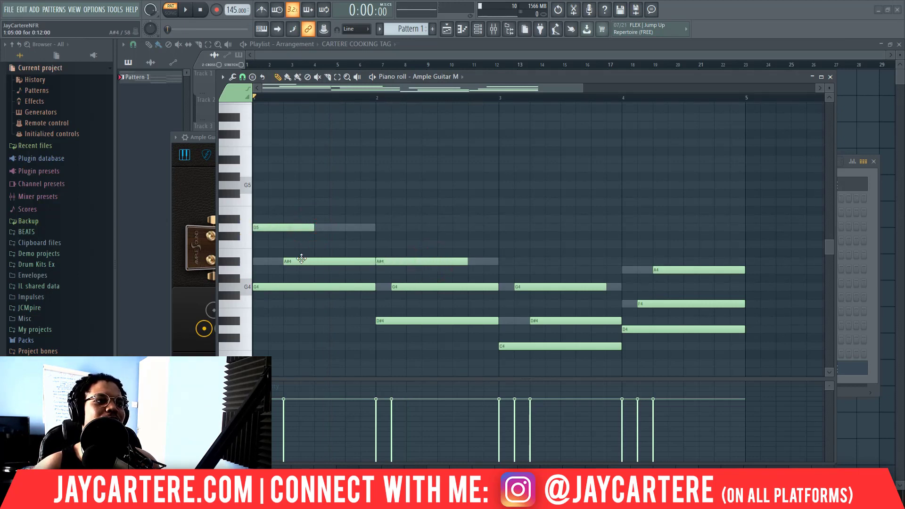
left_click(311, 261)
left_click(315, 229)
right_click(322, 228)
left_click_drag(314, 227, 348, 229)
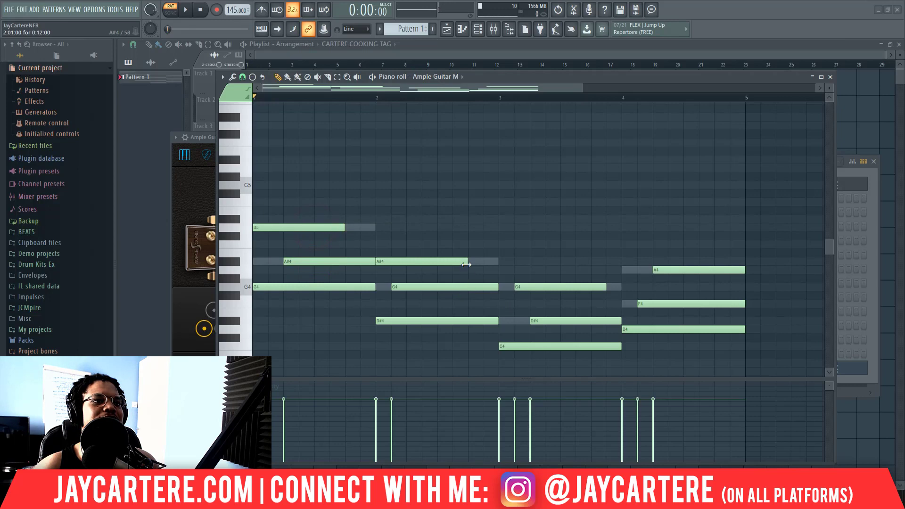
Move bar 3's G4 to the bar's start, start bar 2's G4 on beat 2, and lengthen bar 2's A#4 to 3.5 beats.
left_click_drag(566, 289, 565, 323)
left_click_drag(459, 286, 458, 286)
left_click_drag(654, 304, 654, 304)
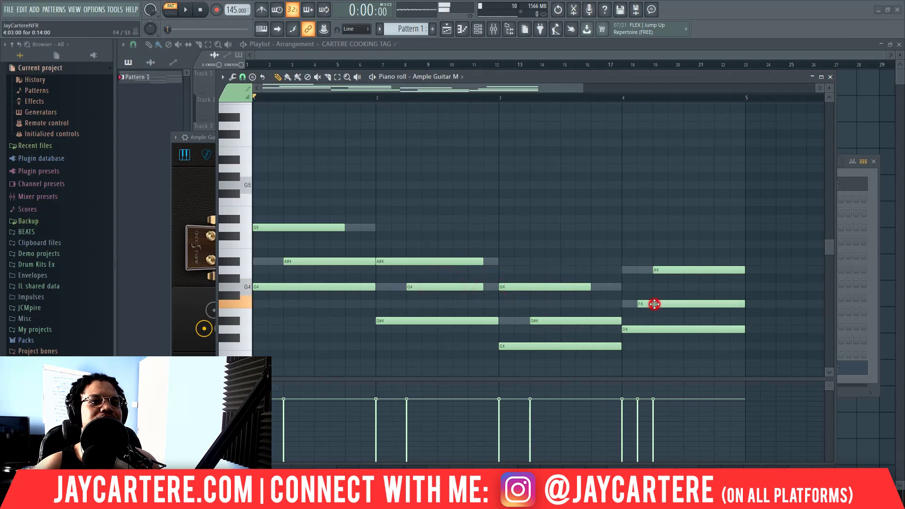
Make bar 4's A4 and bar 3's G4 fill their bars, and start bar 4's F4 on beat 2, ending with the bar.
left_click_drag(700, 269, 669, 264)
left_click_drag(652, 304, 668, 303)
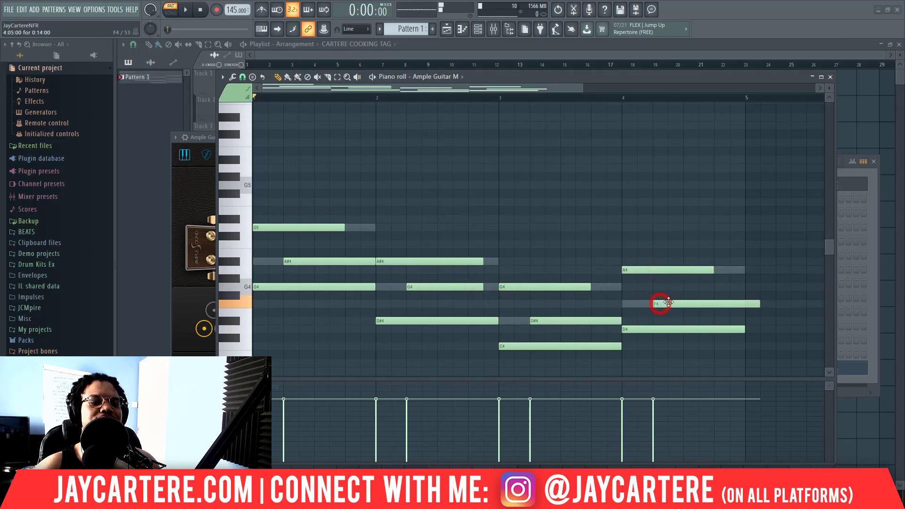
left_click_drag(745, 302, 744, 303)
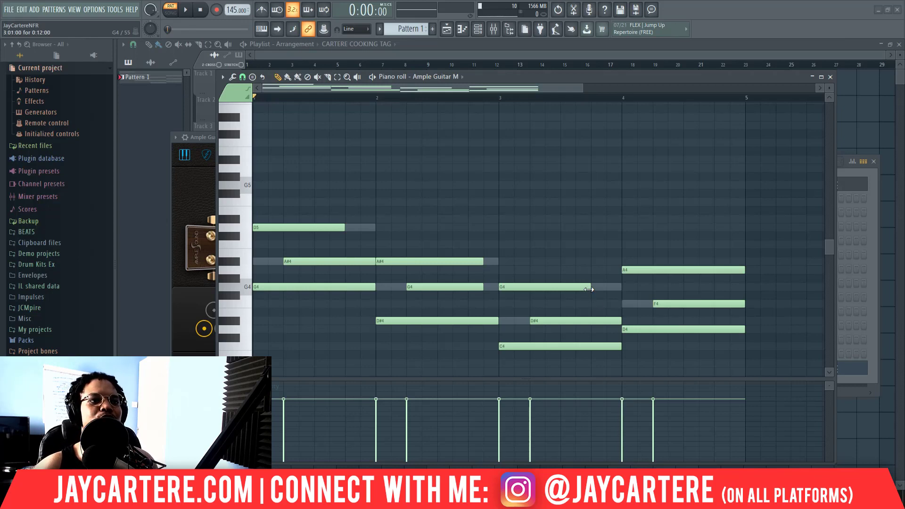
left_click_drag(609, 289, 614, 289)
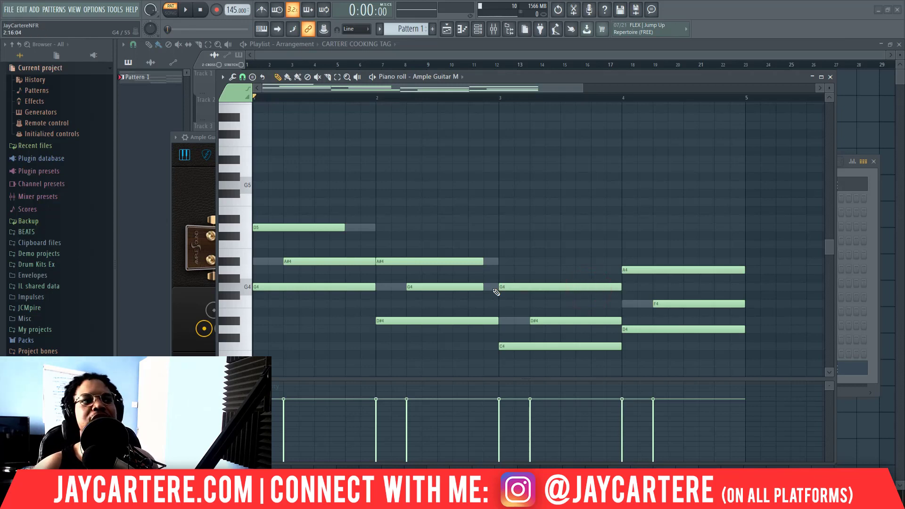
Play the pattern and extend bar 2's A#4 and G4 and bar 1's D5 to the ends of their bars.
key("space")
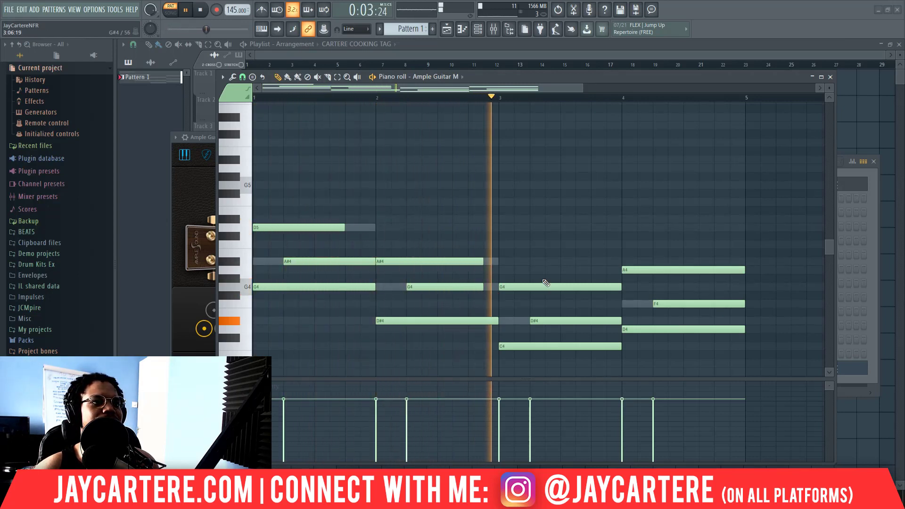
left_click_drag(483, 261, 499, 285)
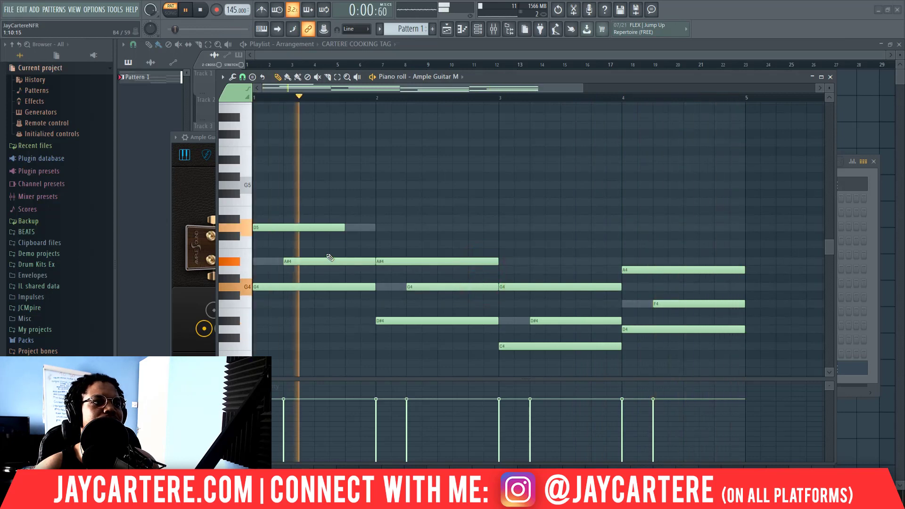
key("space")
left_click_drag(343, 228, 368, 228)
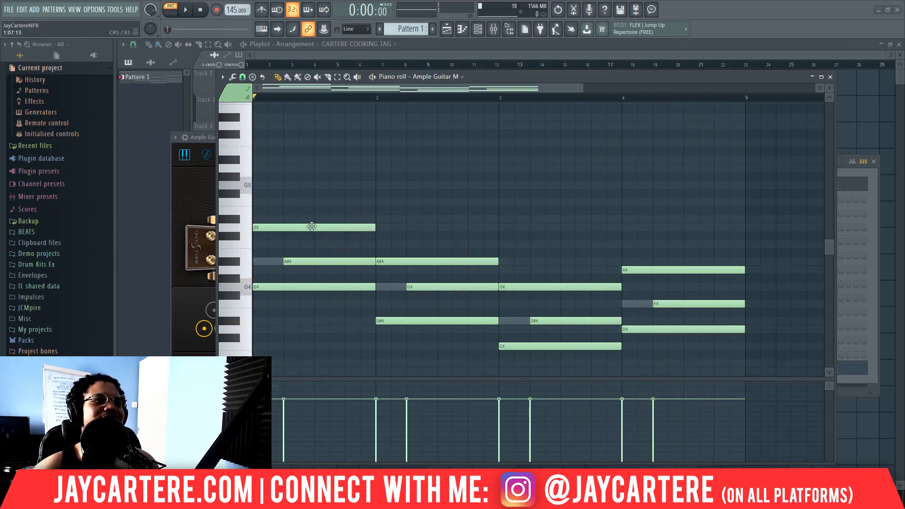
left_click(300, 229)
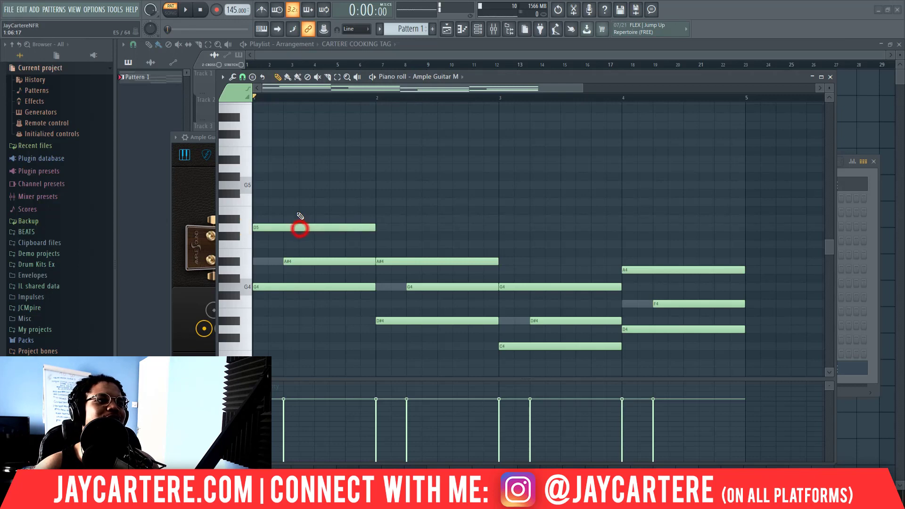
left_click(288, 184)
right_click(319, 183)
left_click(283, 168)
right_click(305, 168)
left_click(284, 159)
right_click(307, 161)
left_click(284, 219)
right_click(300, 218)
Add a one-beat F5 on the third beat of bar 1 and try a D#5 on the fourth beat.
left_click(285, 202)
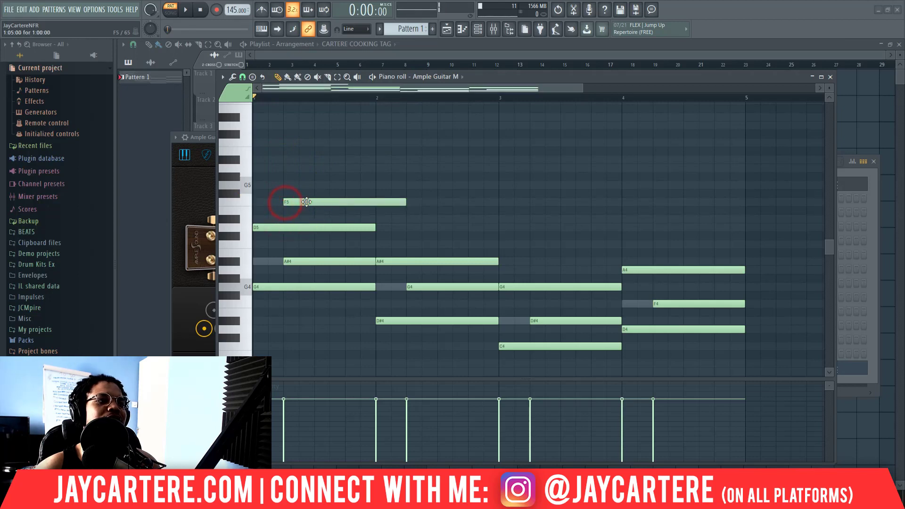
left_click_drag(314, 202, 345, 202)
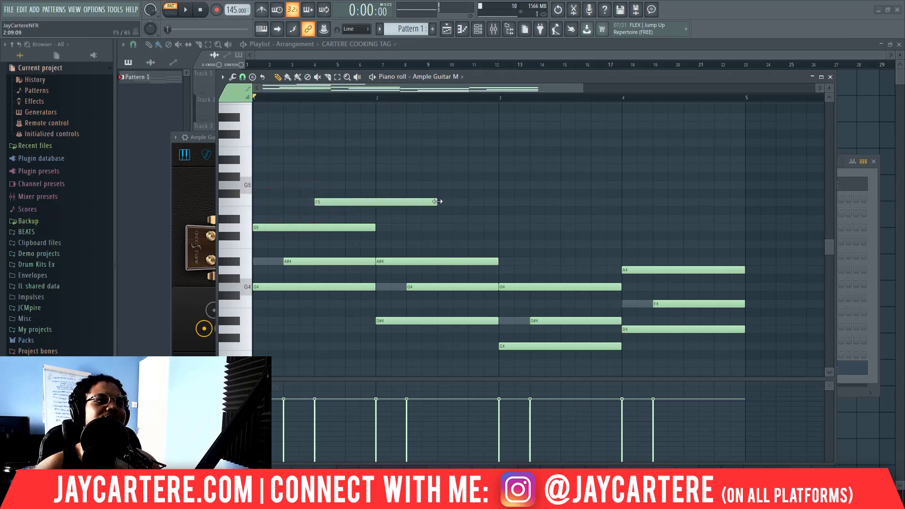
left_click_drag(419, 201, 354, 203)
left_click(331, 203)
left_click(347, 217)
right_click(356, 221)
left_click(335, 205)
left_click(344, 227)
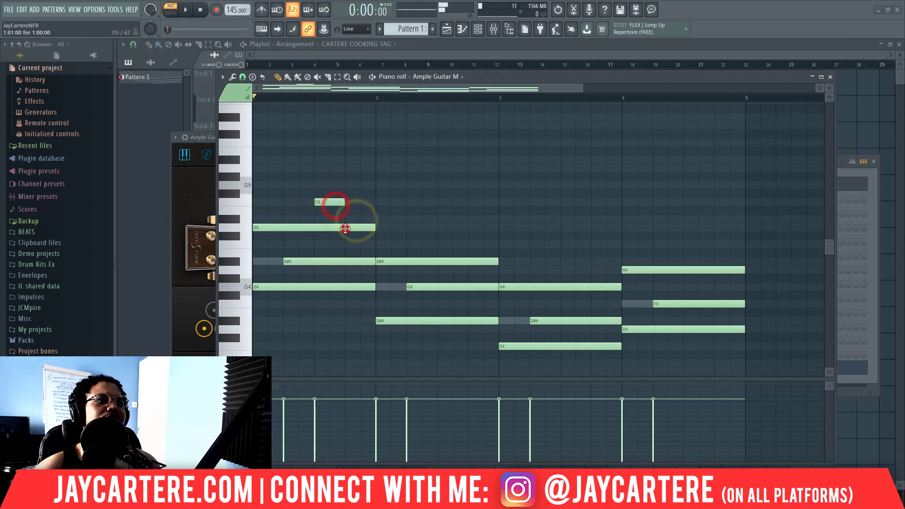
Add a full-bar C5 in bar 2, slice bar 1's D5 at the fourth beat, and play the result.
left_click(375, 244)
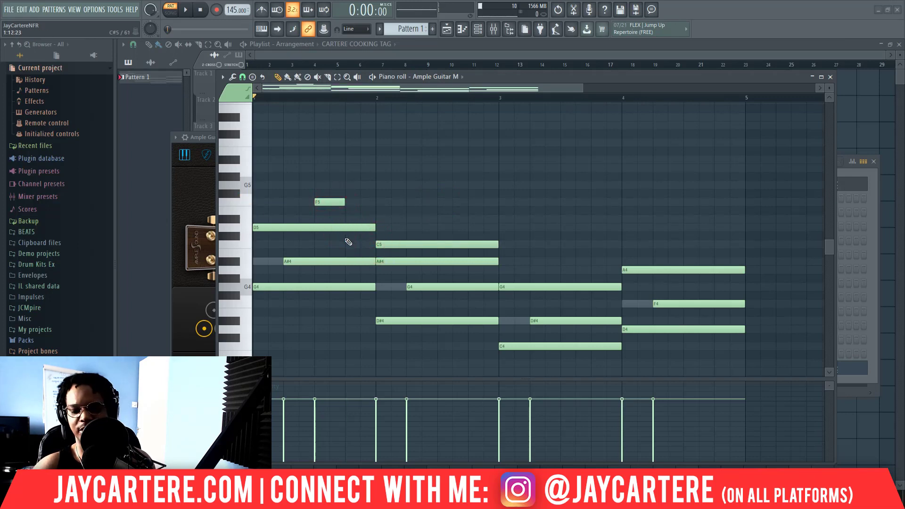
left_click_drag(345, 238, 345, 221)
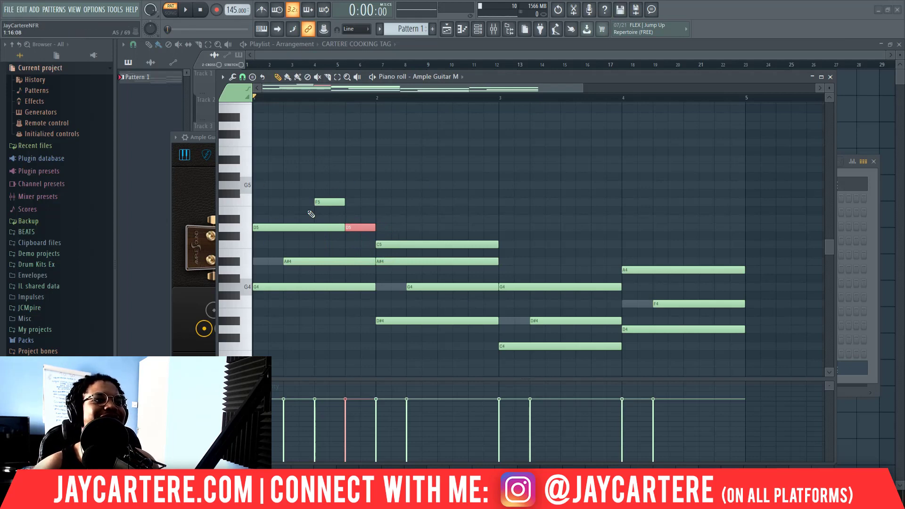
key("space")
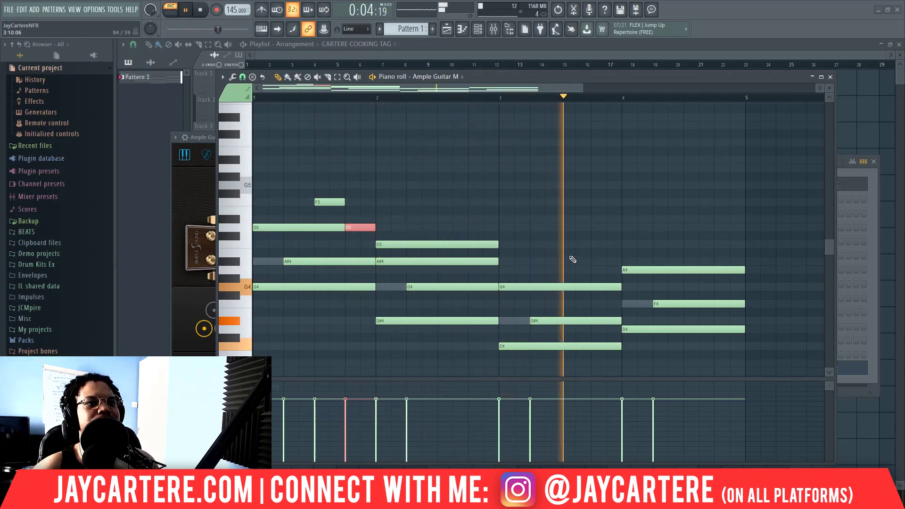
key("space")
left_click(594, 261)
right_click(612, 261)
left_click(598, 285)
left_click(593, 303)
right_click(610, 303)
left_click(592, 313)
right_click(606, 312)
left_click(597, 322)
Add a one-beat C5 on the fourth beat of bar 3.
left_click(592, 245)
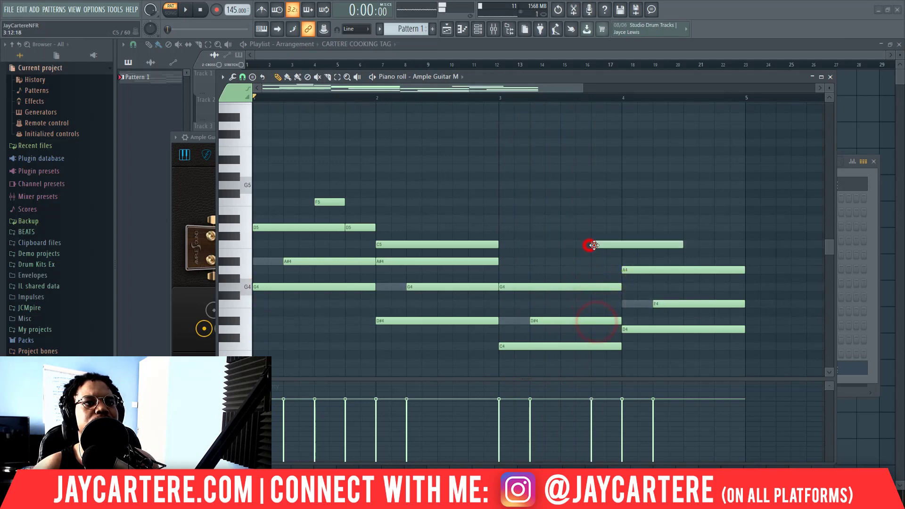
left_click_drag(682, 245, 622, 245)
left_click(608, 244)
left_click(656, 269)
left_click(612, 247)
left_click(622, 228)
right_click(632, 230)
left_click(609, 243)
left_click(622, 262)
right_click(638, 260)
In bar 4, add a two-beat D#5 on the first beat and a two-beat D5 on the third beat, then play the melody.
left_click(632, 271)
left_click(608, 245)
left_click(623, 220)
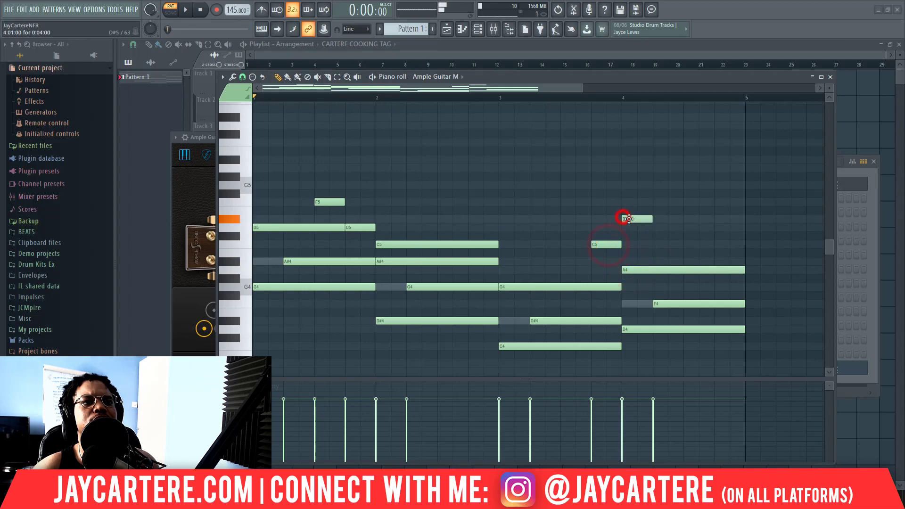
right_click(625, 219)
left_click(621, 219)
left_click(685, 228)
left_click_drag(653, 220, 683, 220)
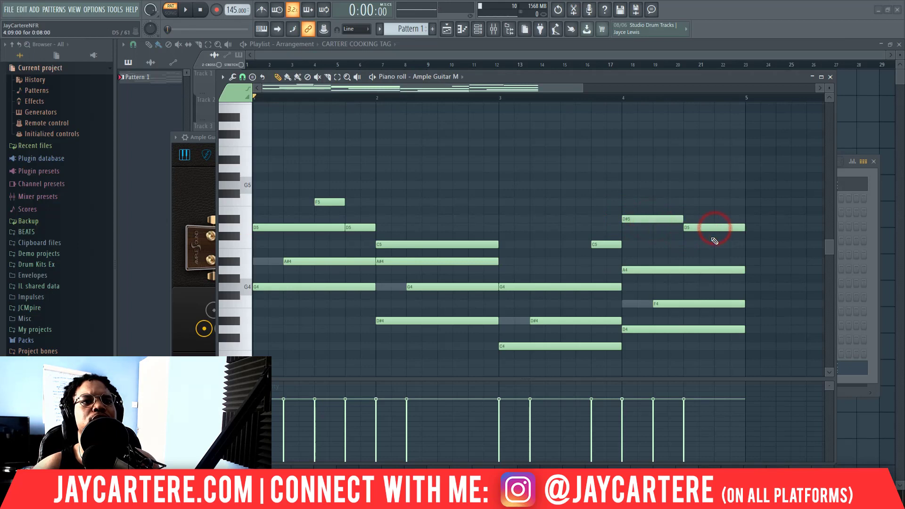
key("space")
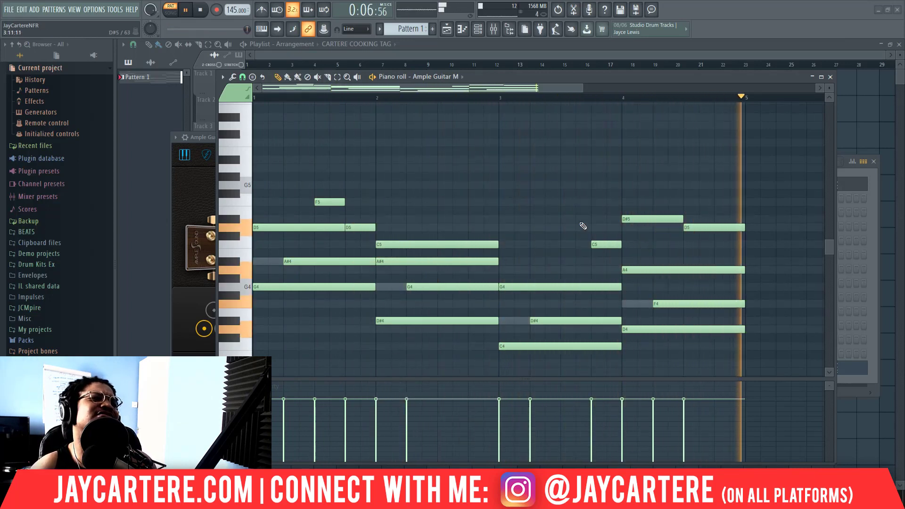
key("space")
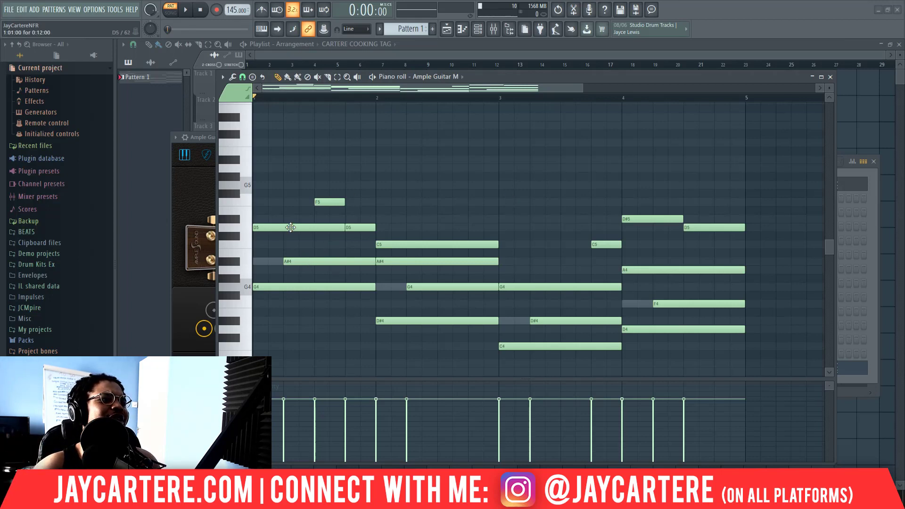
In bar 1, delete the sliced D5 and stagger the upper notes, starting A#4 half a beat in, D5 on beat 2 and F5 half a beat after D5.
right_click(355, 229)
left_click_drag(302, 228, 324, 229)
left_click_drag(307, 261, 291, 261)
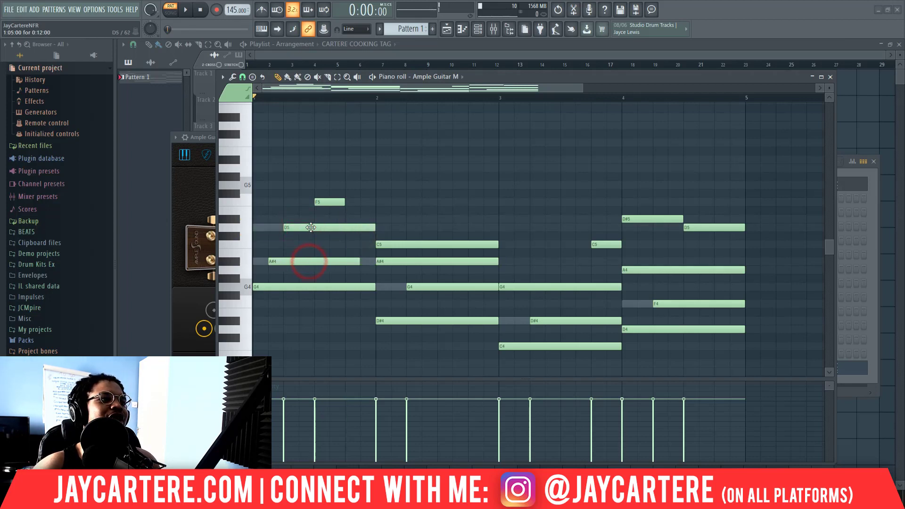
left_click_drag(327, 202, 371, 206)
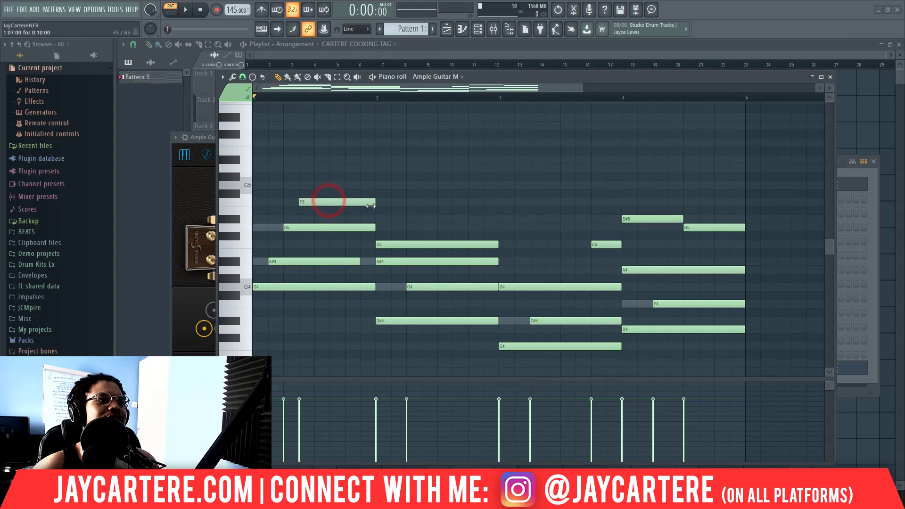
In bar 1, end D5 and F5 at beat 4, add a 1.5-beat D5 there, and extend A#4 to the bar's end.
left_click_drag(374, 227, 327, 227)
left_click(345, 227)
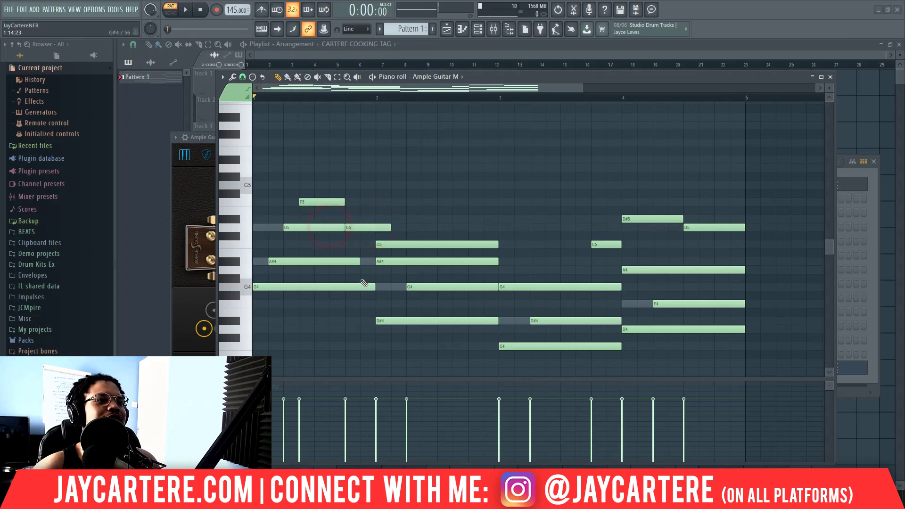
left_click_drag(368, 261, 375, 262)
In bar 2, start A#4 half a beat in and change C5 to a two-beat D5 on beat 3, both ending with the bar.
mouse_move(427, 286)
left_mouse_down()
mouse_move(411, 286)
mouse_move(423, 262)
mouse_move(426, 286)
left_mouse_up()
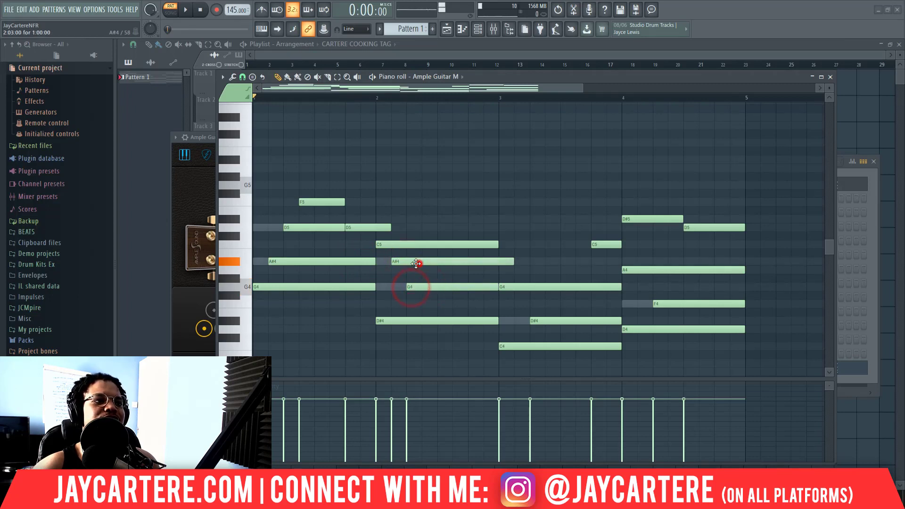
left_click(392, 320)
left_click(406, 262)
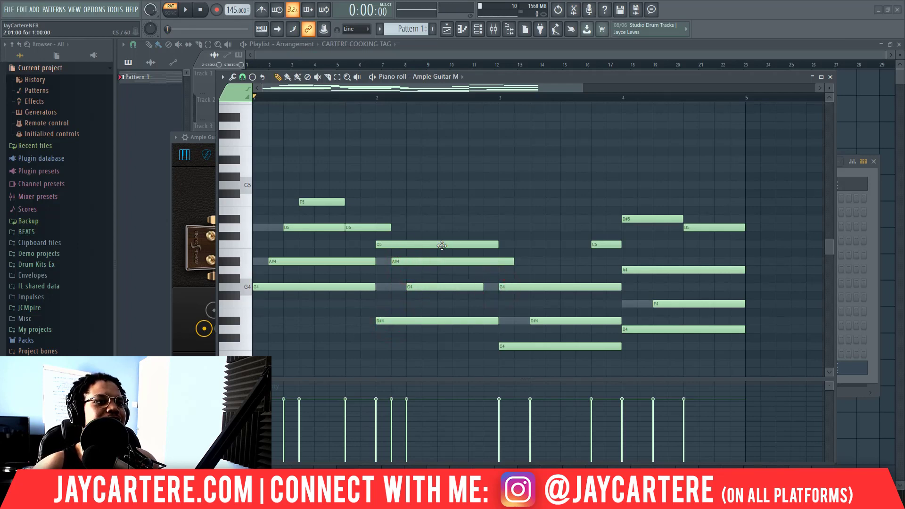
mouse_move(415, 244)
left_mouse_down()
mouse_move(442, 244)
mouse_move(458, 225)
mouse_move(449, 223)
mouse_move(498, 227)
left_mouse_up()
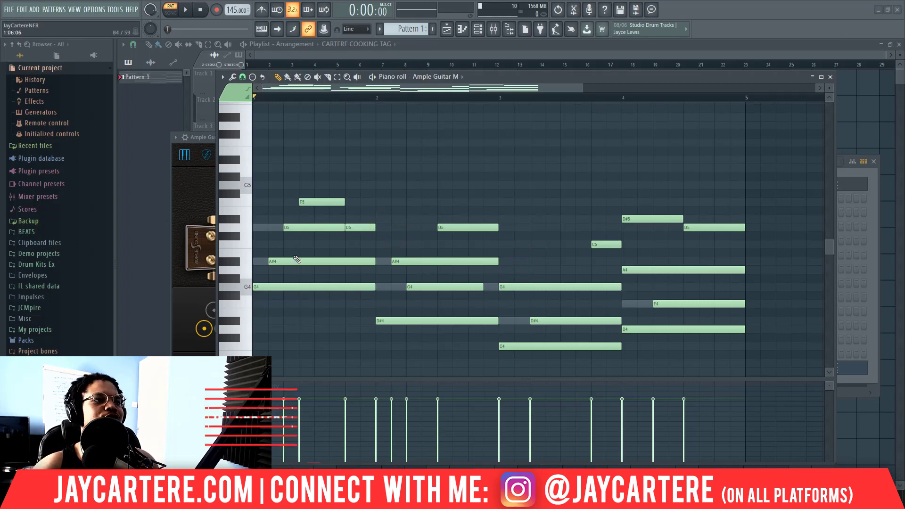
Sound the bar 1 notes and try a high A#5 above the F5.
left_click(294, 261)
left_click(295, 288)
left_click(304, 203)
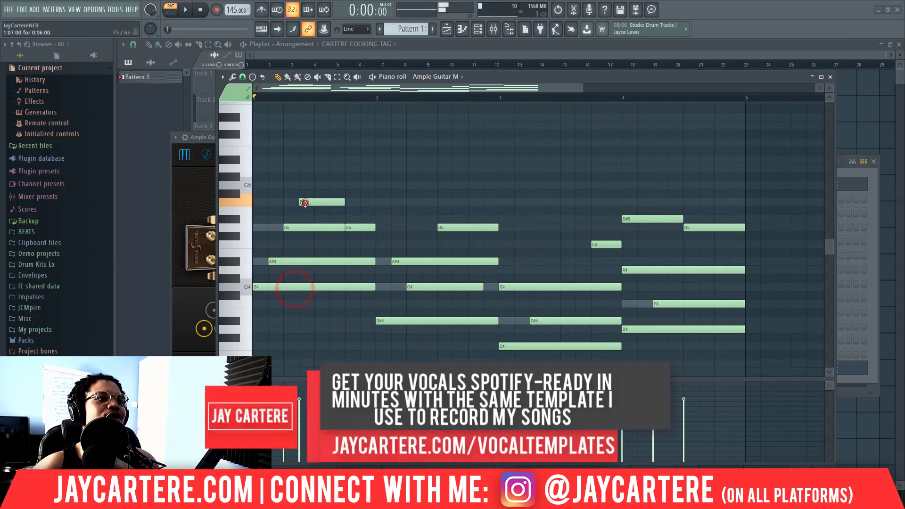
scroll(353, 211, "up", 2)
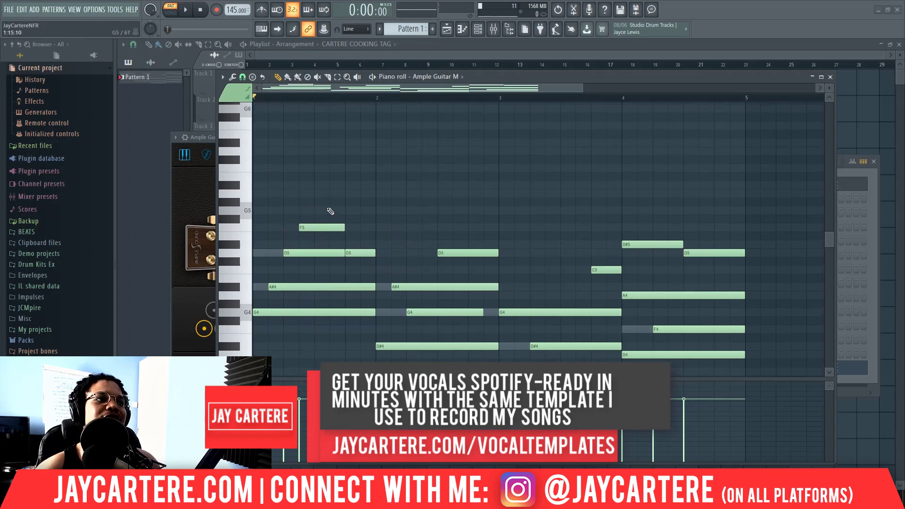
left_click(292, 194)
right_click(323, 196)
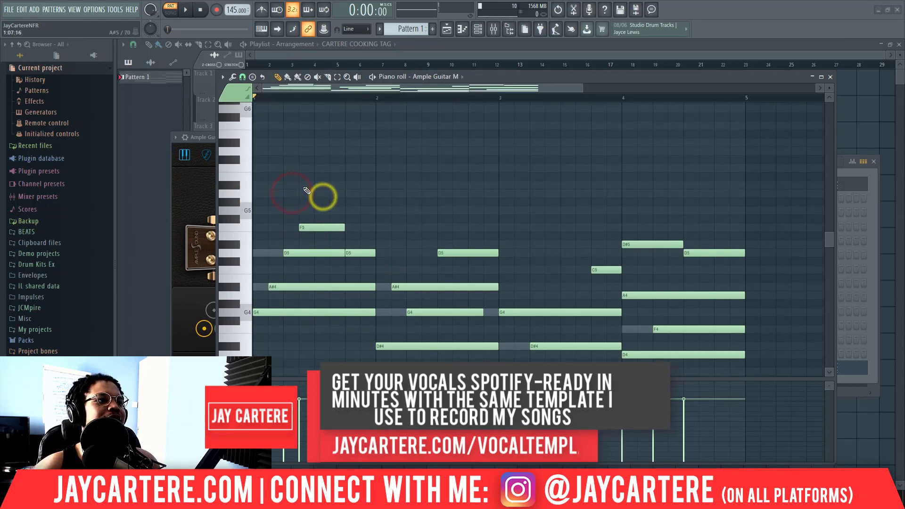
left_click(306, 185)
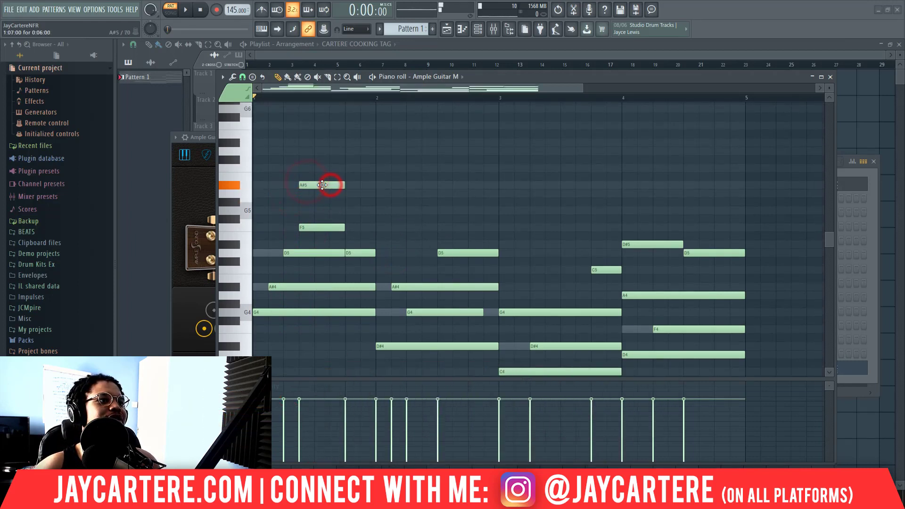
left_click_drag(322, 185, 362, 192)
right_click(365, 191)
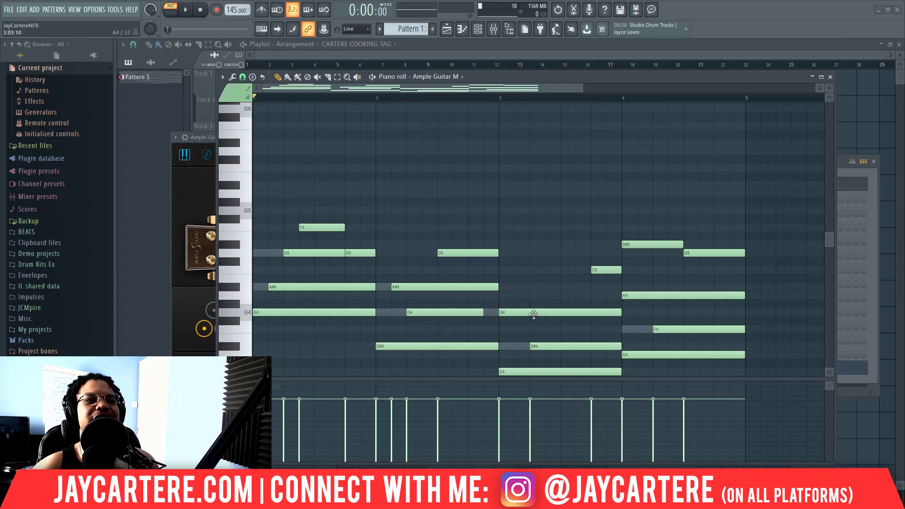
Play the pattern twice from the start to check the opening bars.
key("space")
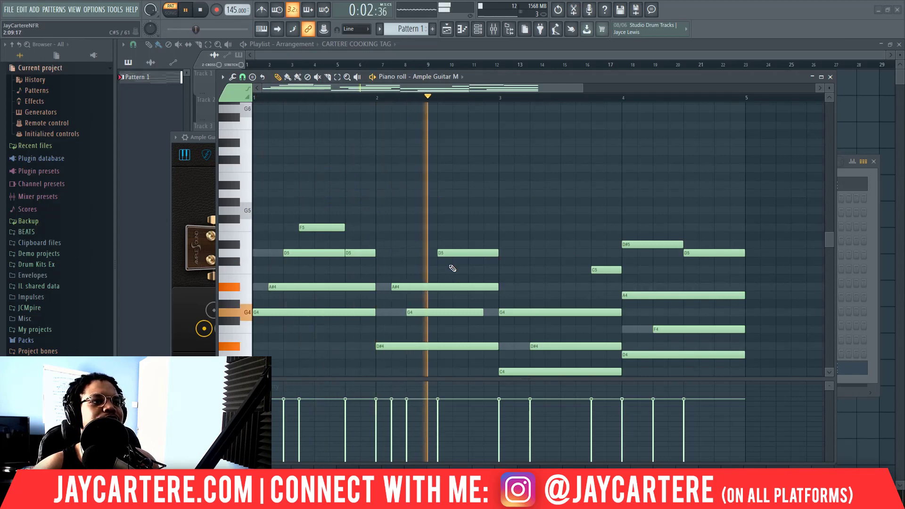
key("space")
key("space")
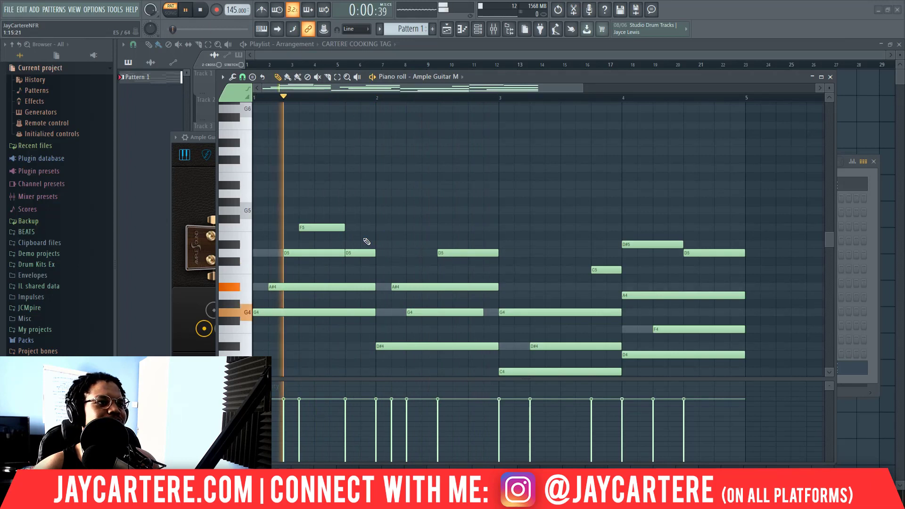
key("space")
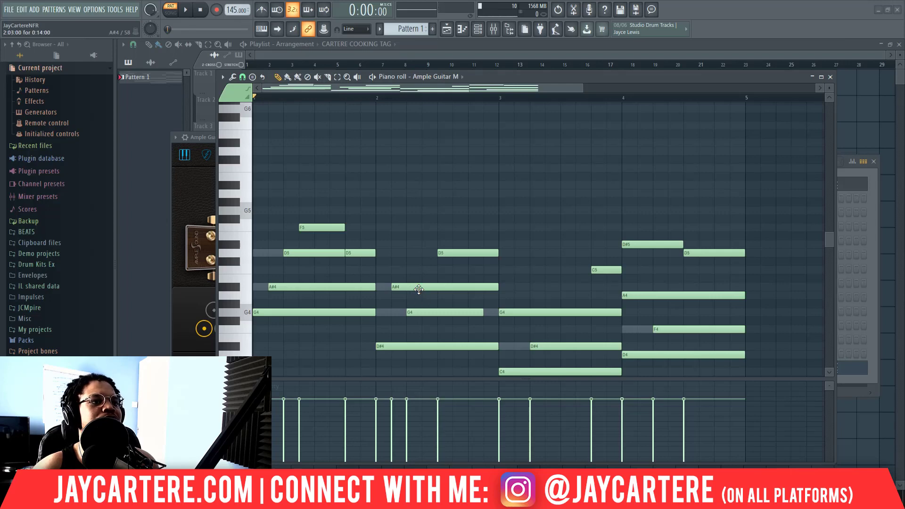
In bar 2, start G4 half a beat in and A#4 on beat 2, then play the pattern.
left_click(396, 347)
left_click_drag(418, 313, 445, 285)
key("space")
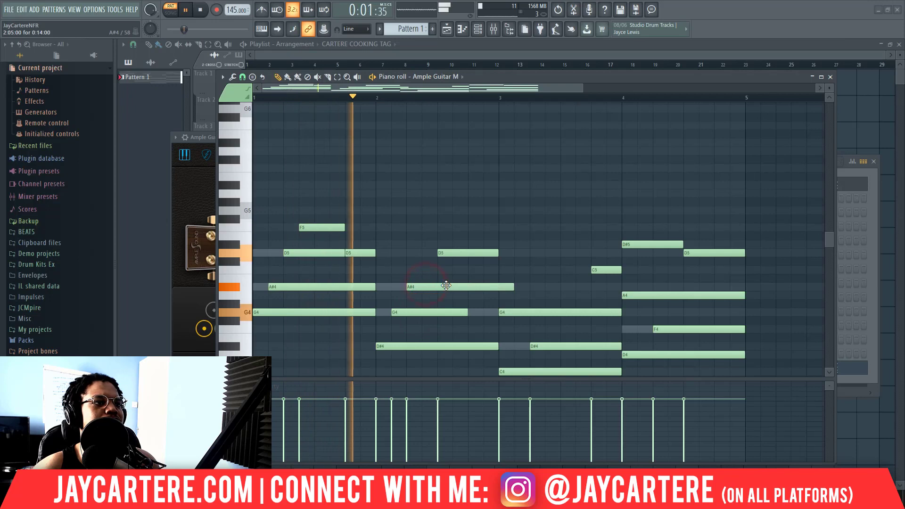
key("space")
In bar 2, start D5 half a beat after A#4, add a one-beat C5 on beat 4, and end A#4 with the bar.
left_click_drag(460, 252, 446, 252)
left_click(448, 252)
left_click(455, 270)
left_click(482, 272)
mouse_move(491, 272)
left_mouse_down()
mouse_move(507, 272)
mouse_move(498, 286)
left_mouse_up()
key("space")
key("space")
Stagger bar 3 with D#4 half a beat in, G4 on beat 2 and a new A#4 on beat 3, all ending with the bar.
left_click_drag(536, 313, 551, 312)
left_click_drag(545, 349, 532, 349)
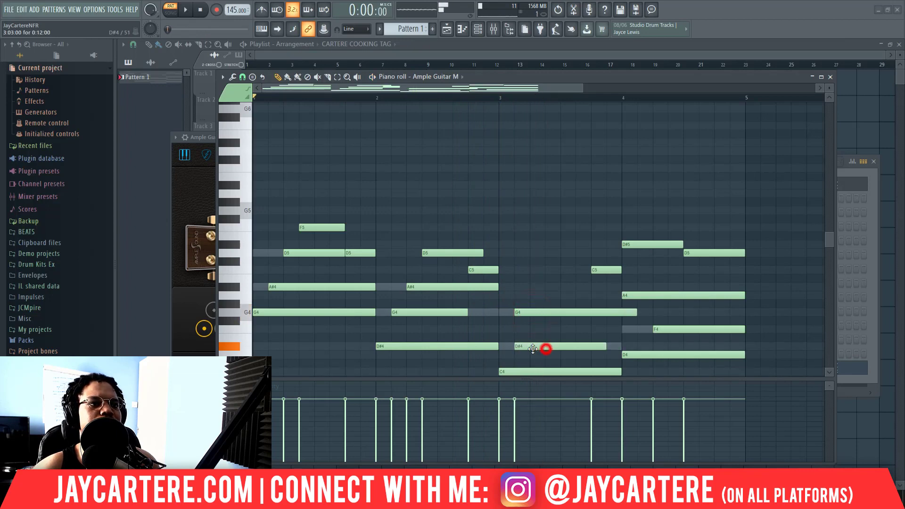
left_click_drag(533, 312, 550, 312)
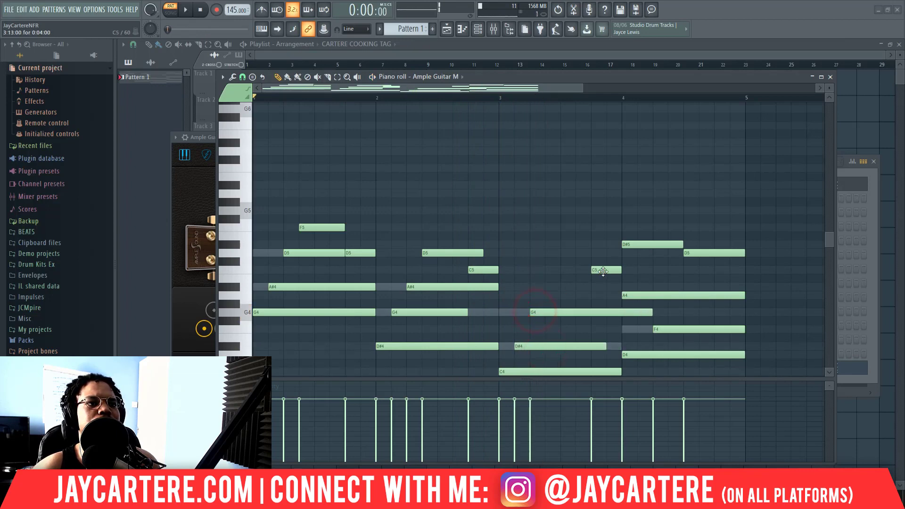
left_click(557, 287)
left_click_drag(682, 288, 603, 316)
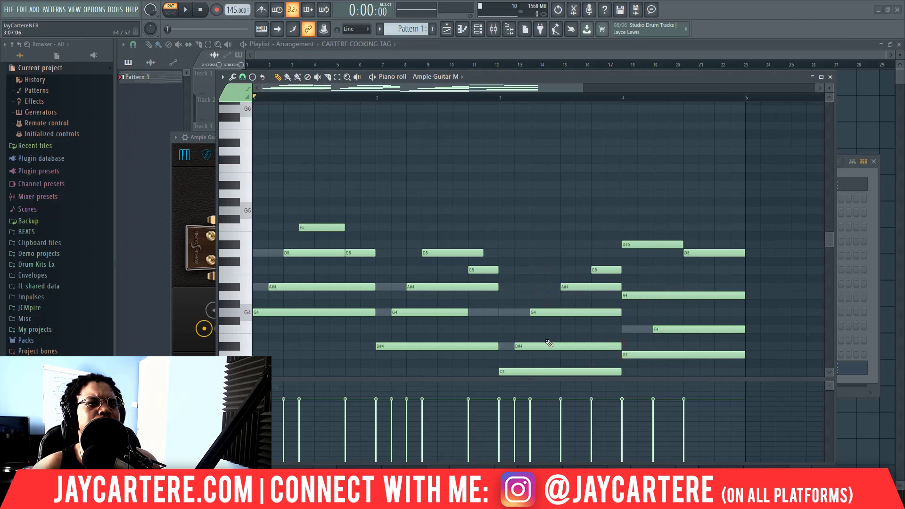
Try an F4 on beat 3 of bar 3 with A#4 half a beat after it, remove the F4 and play the pattern.
left_click(564, 329)
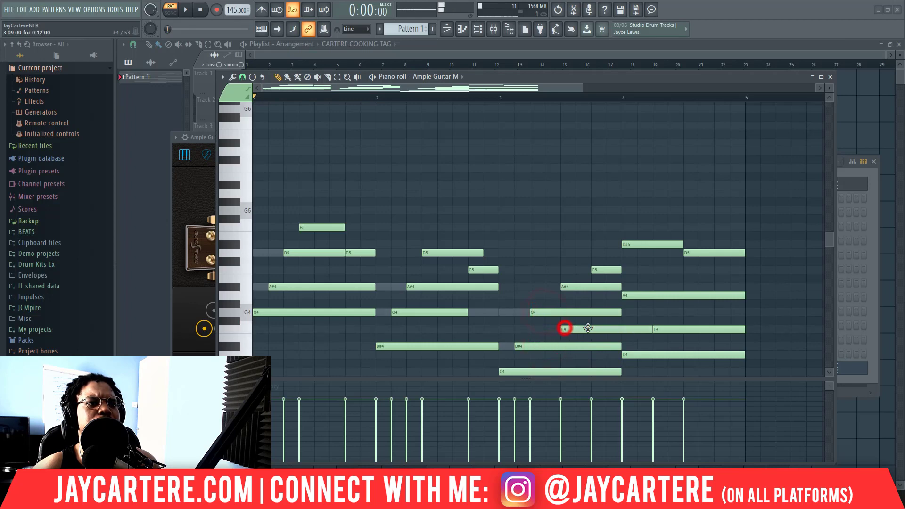
left_click_drag(652, 328, 604, 333)
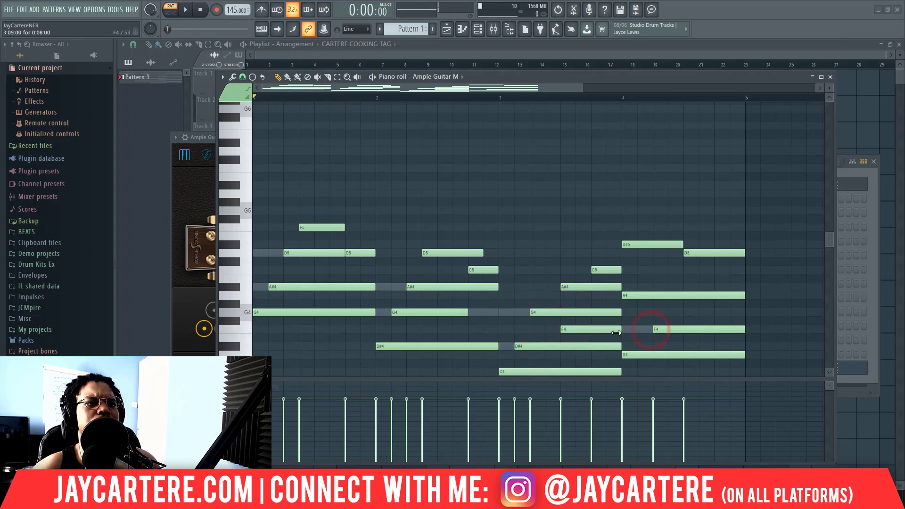
left_click_drag(579, 288, 592, 298)
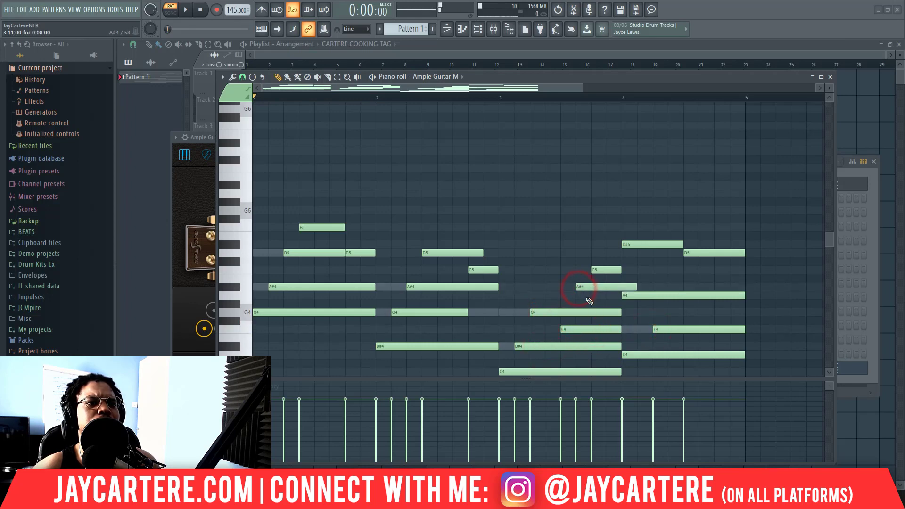
left_click(557, 310)
left_click(567, 328)
mouse_move(596, 287)
left_mouse_down()
mouse_move(607, 287)
mouse_move(586, 288)
left_mouse_up()
left_click(600, 270)
left_click(603, 270)
right_click(582, 329)
key("space")
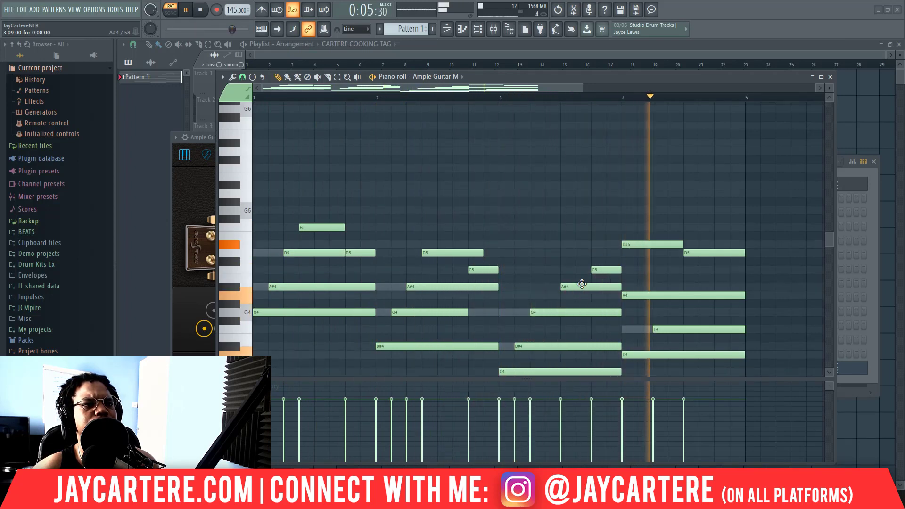
key("space")
In bar 4, start F4 half a beat in and A4 on beat 2.
left_click_drag(649, 295, 679, 295)
left_click_drag(663, 329, 647, 329)
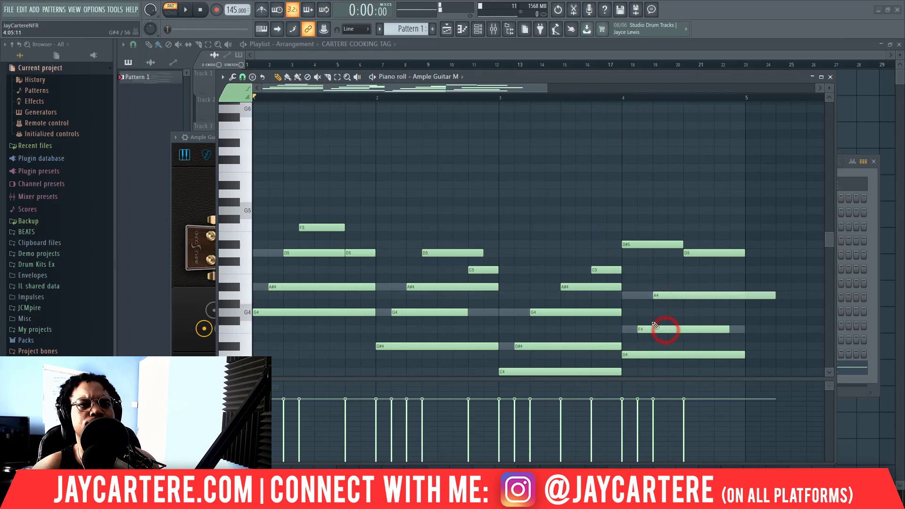
left_click(662, 298)
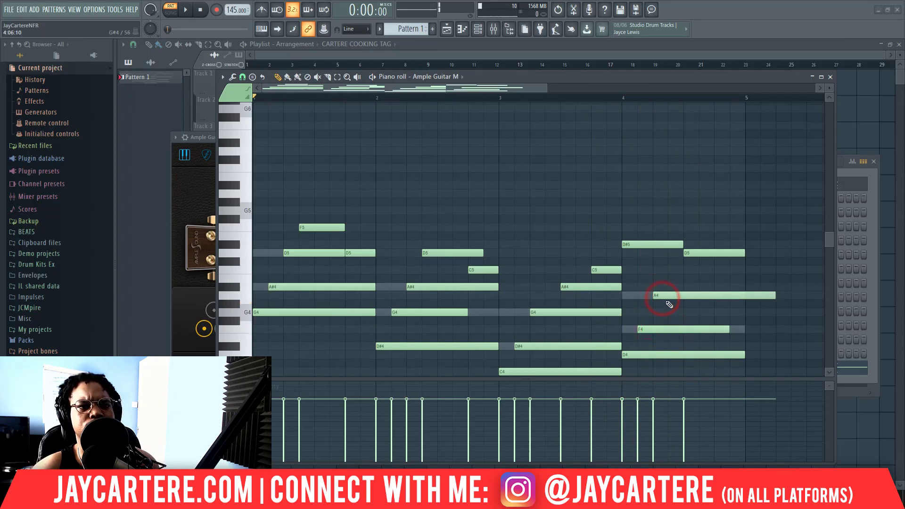
left_click(672, 296)
In bar 4, add a two-beat C5 on beat 2, and make D#5 and D5 one beat long on beats 3 and 4.
left_click(654, 244)
left_click_drag(654, 243, 692, 247)
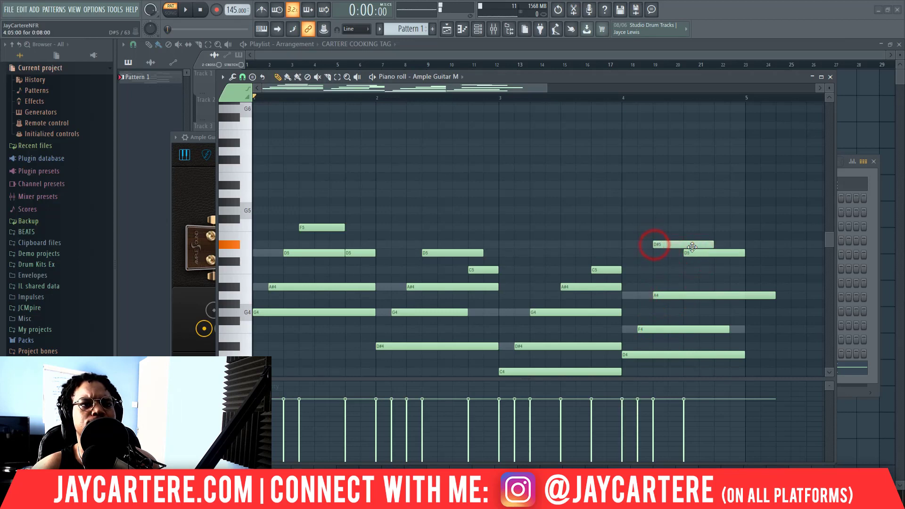
left_click(656, 270)
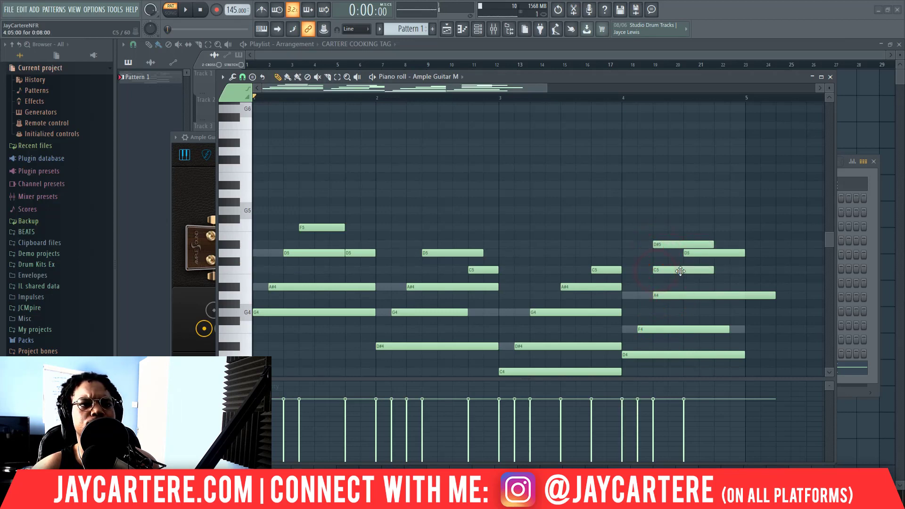
left_click(670, 269)
left_click(673, 250)
right_click(680, 256)
left_click_drag(670, 245, 715, 244)
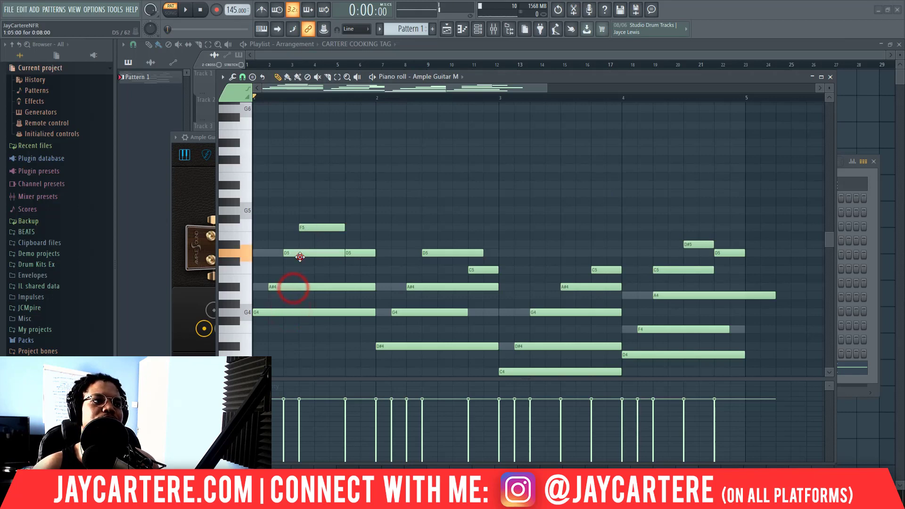
Sound the staggered notes of bar 1 and shorten the A4 in bar 4 to end with the bar.
left_click(305, 226)
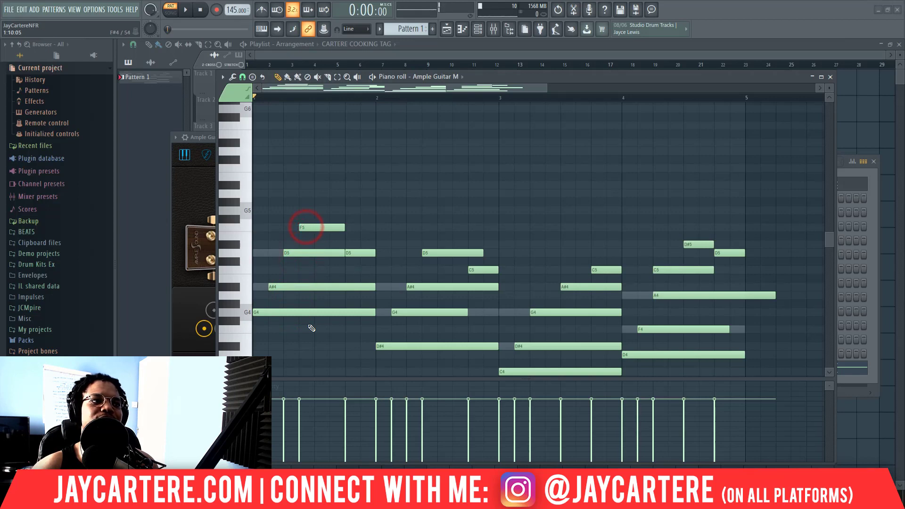
left_click(293, 312)
left_click(310, 285)
left_click(304, 252)
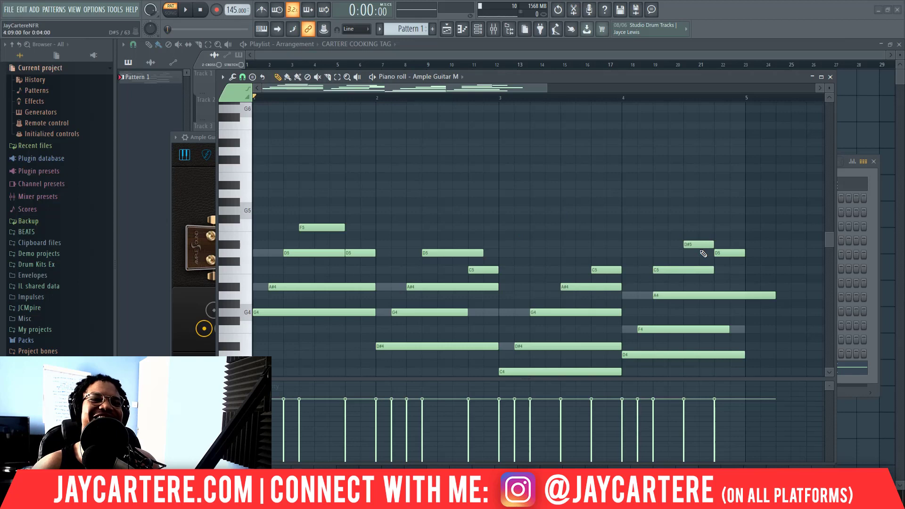
left_click_drag(757, 298, 744, 296)
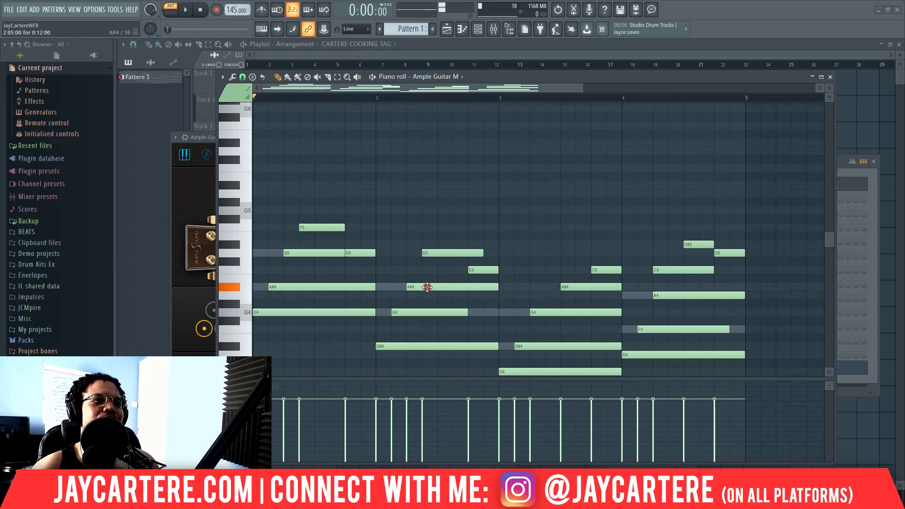
Sound the upper notes of bars 2 and 3 one after another.
left_click(440, 255)
left_click(474, 270)
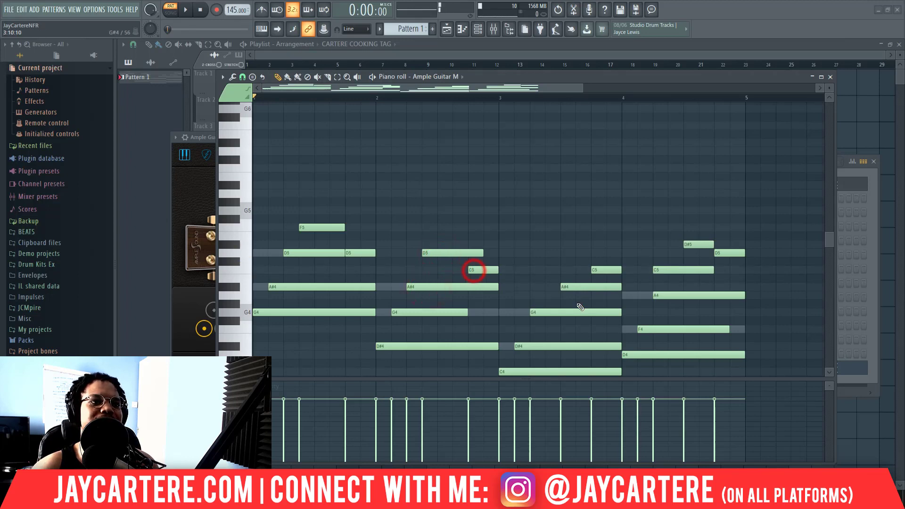
left_click(581, 287)
left_click(604, 270)
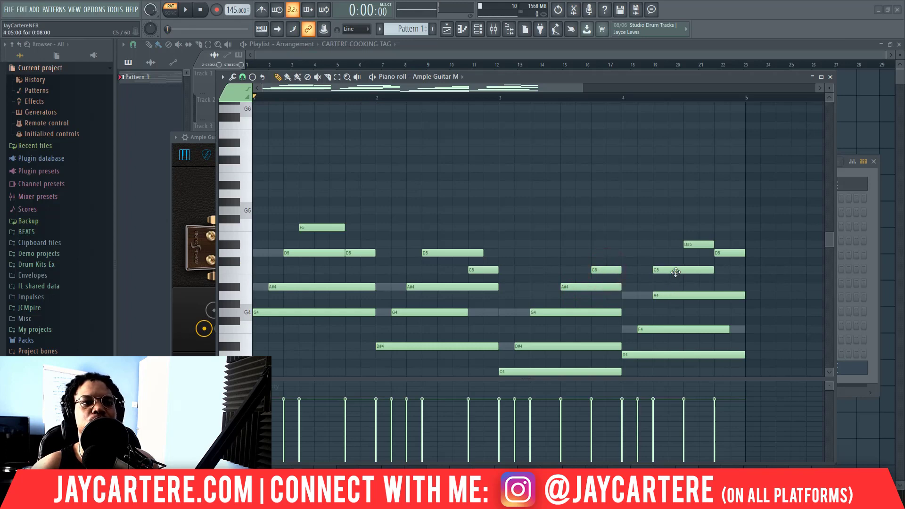
Try the C5 in bar 4 half a beat later, play the pattern, and delete that C5.
left_click_drag(676, 272, 691, 272)
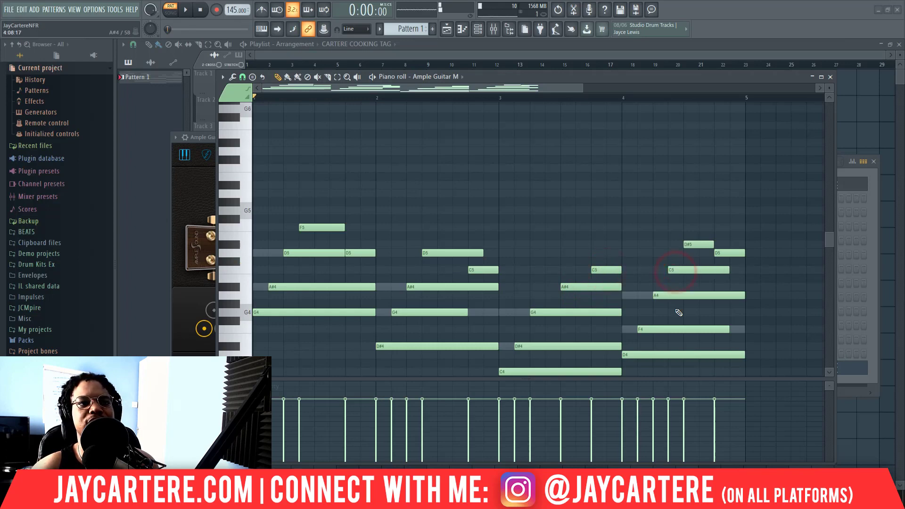
left_click(682, 270)
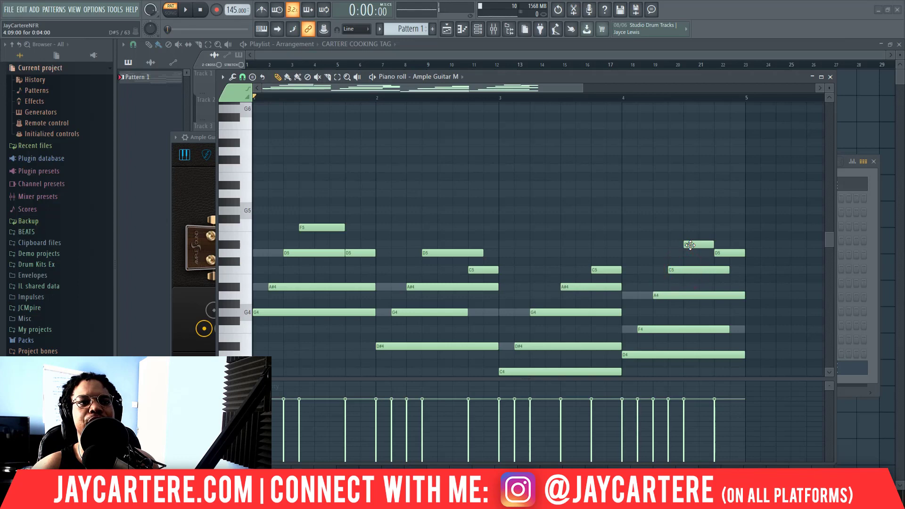
left_click(728, 255)
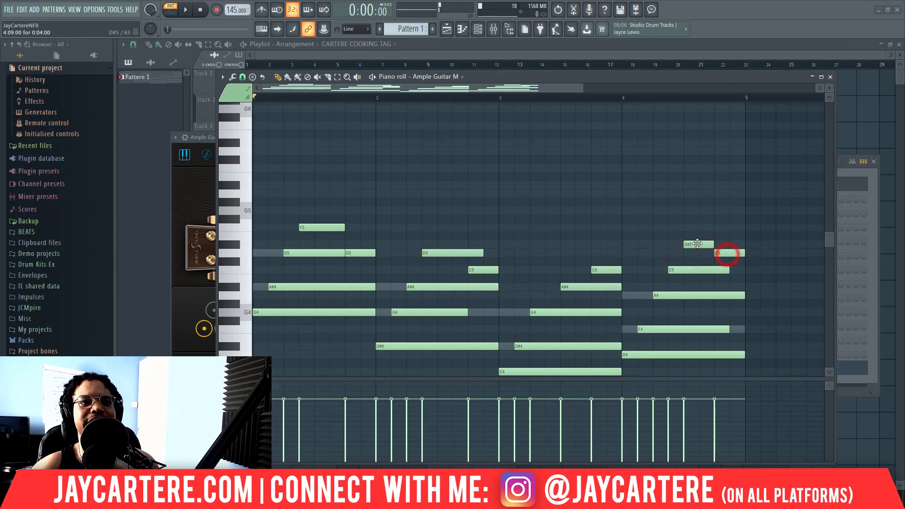
left_click(722, 254)
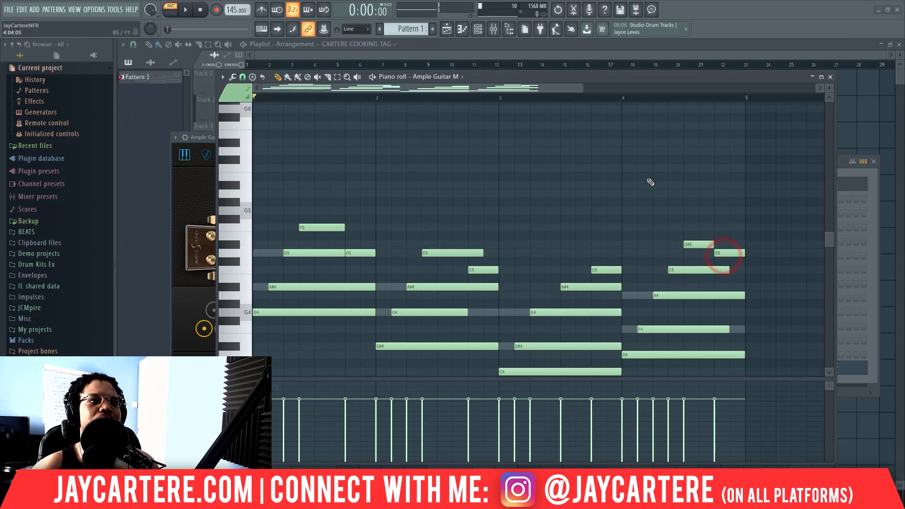
key("space")
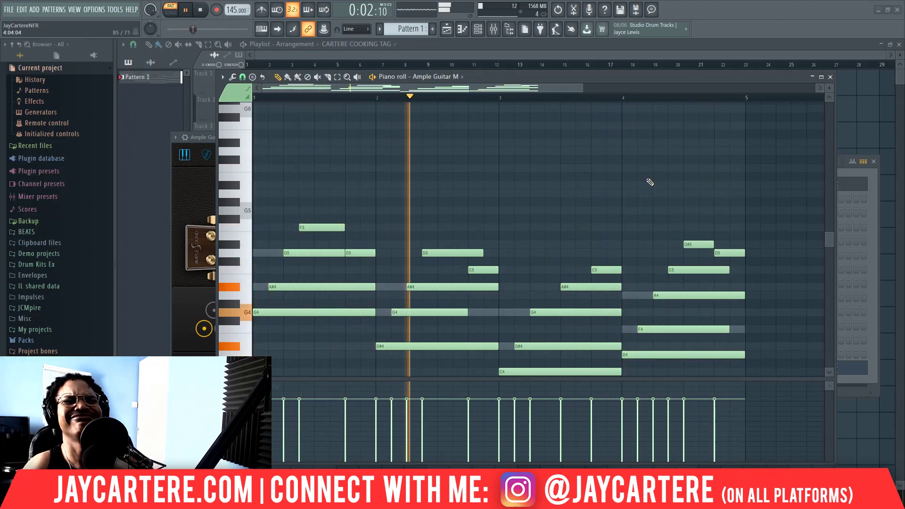
right_click(686, 271)
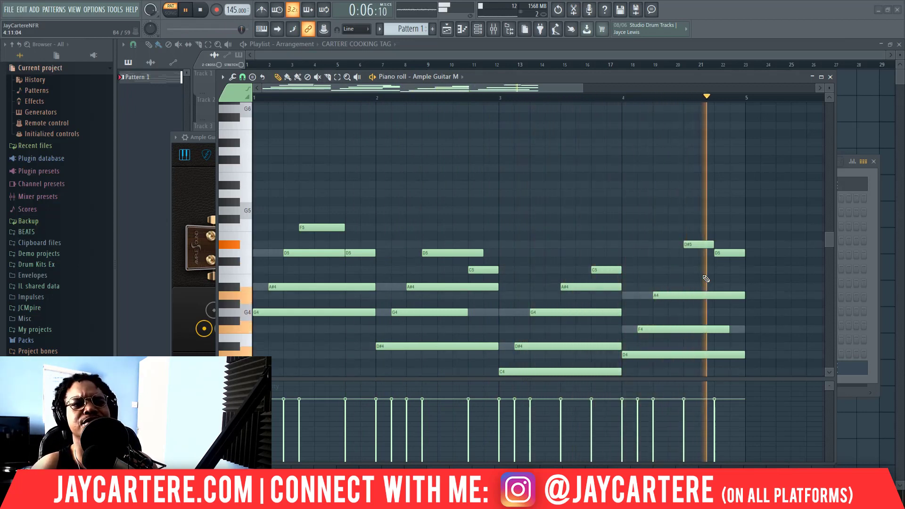
Stop playback and delete the F4 in bar 4, the G4 in bar 2, and the A#4 and F5 in bar 1.
key("space")
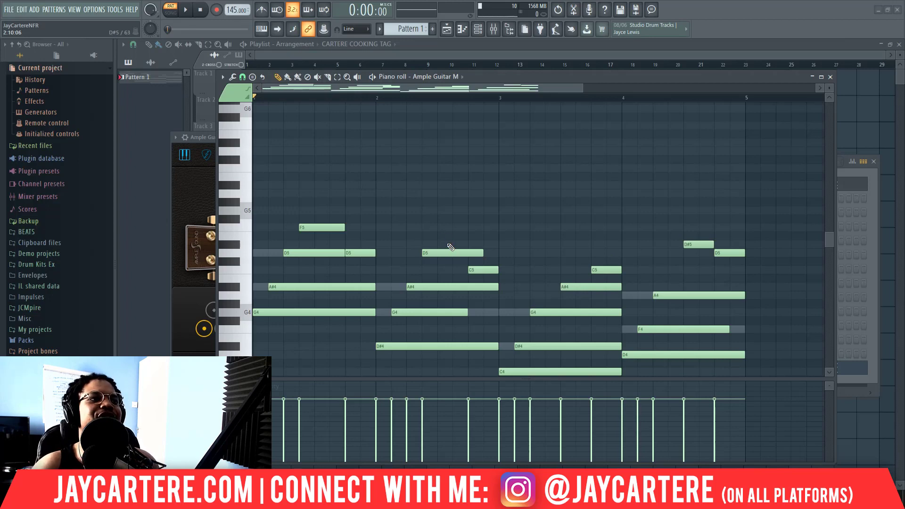
right_click(666, 329)
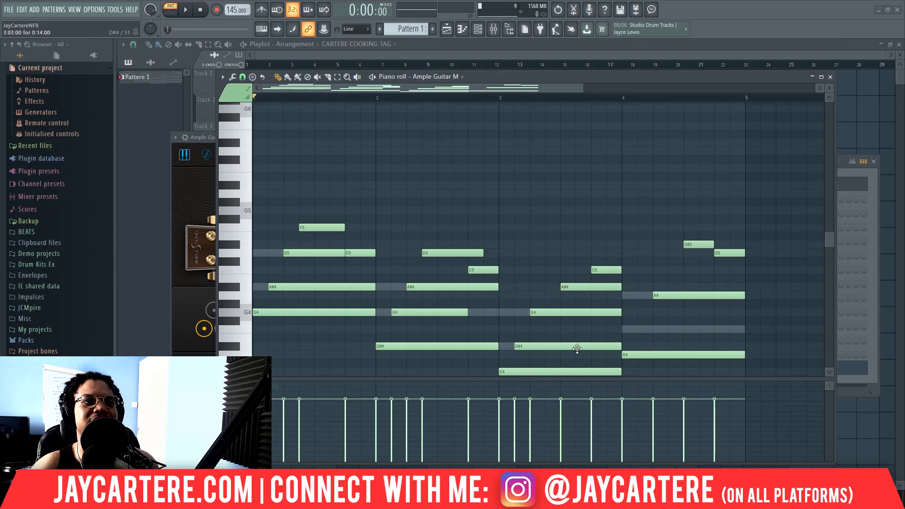
right_click(429, 313)
right_click(335, 285)
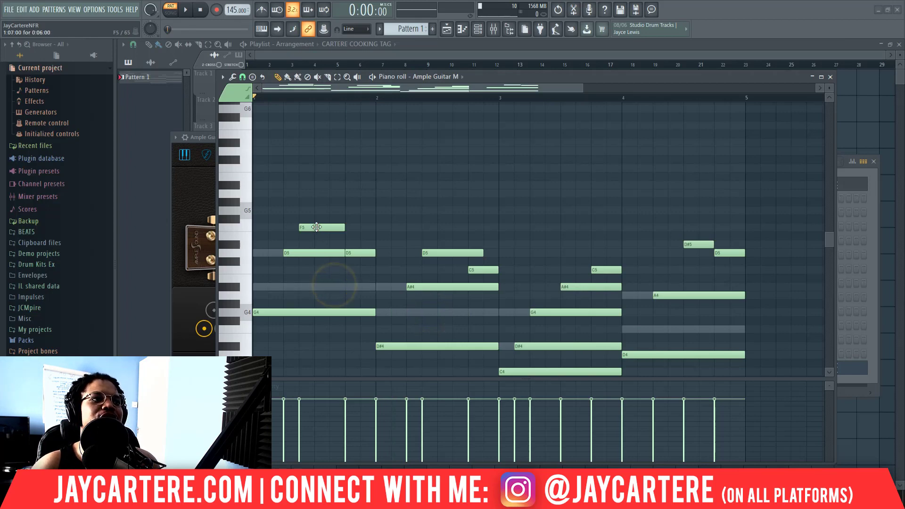
right_click(307, 229)
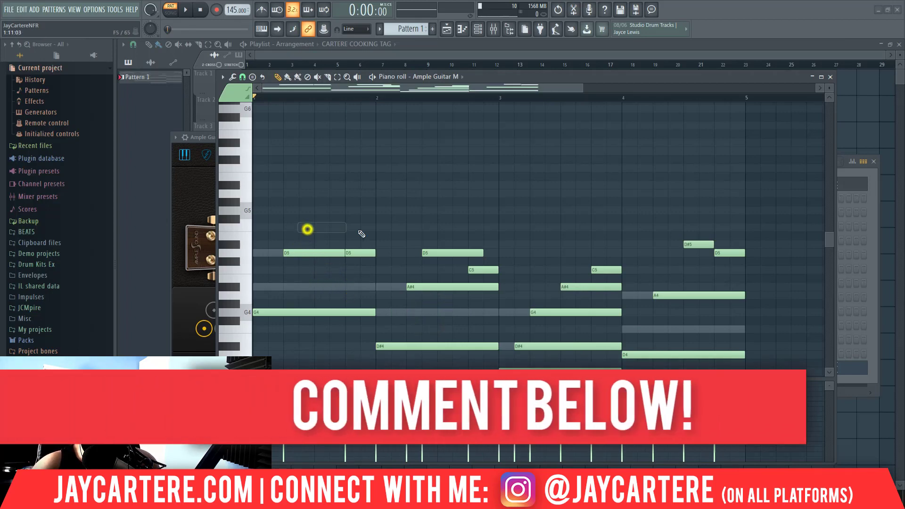
Delete the D5 and C5 from bar 2 and the D#4, A#4 and C5 from bar 3.
right_click(437, 253)
right_click(476, 269)
right_click(545, 347)
right_click(573, 285)
right_click(607, 270)
Delete the D#5 and D5 from bar 4 and the second D5 from bar 1, extending bar 1's first D5 to the bar's end.
left_click(697, 298)
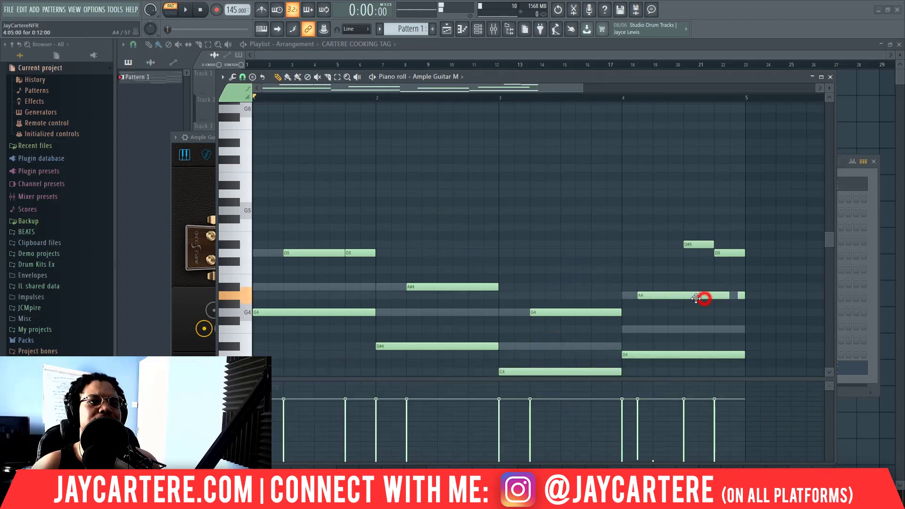
right_click(699, 244)
right_click(730, 252)
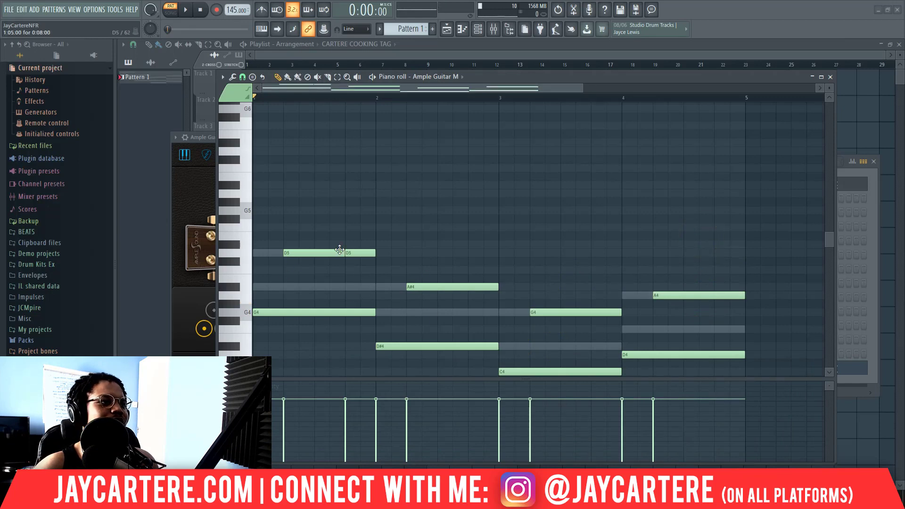
right_click(366, 257)
left_click_drag(343, 255, 370, 255)
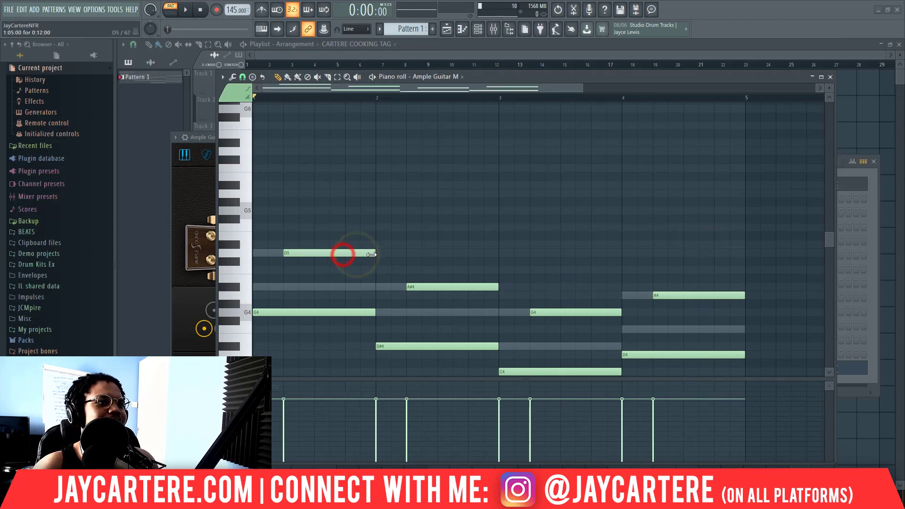
Play the pattern briefly, sound bar 1's D5, and try a G5 on beat 3 above it.
key("space")
key("space")
left_click(314, 253)
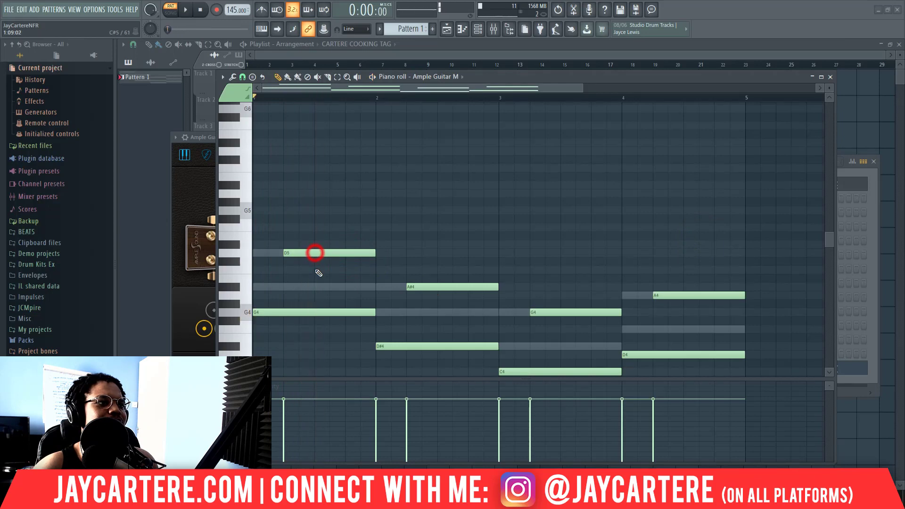
left_click(313, 208)
right_click(339, 211)
left_click(314, 255)
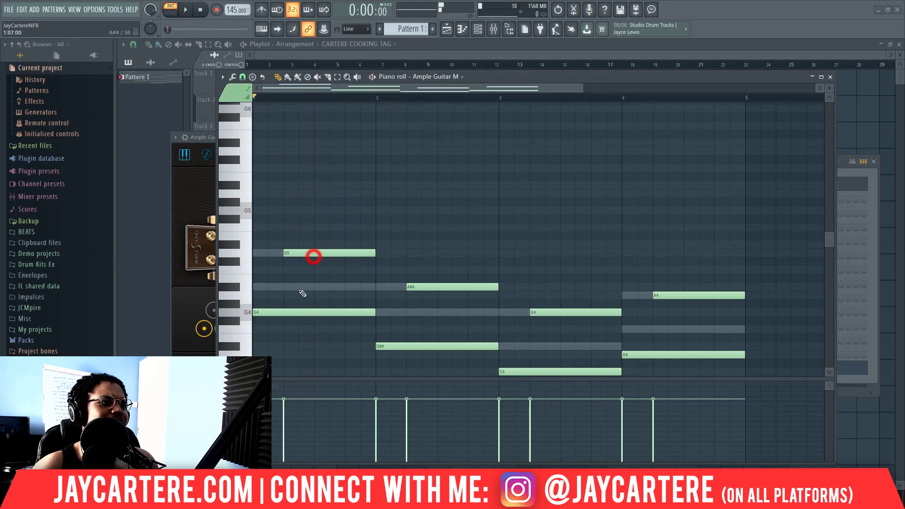
Add a three-beat A#4 in bar 1, raise it an octave, shift it to beat 3, and play the pattern.
left_click(300, 288)
left_click_drag(322, 287, 310, 283)
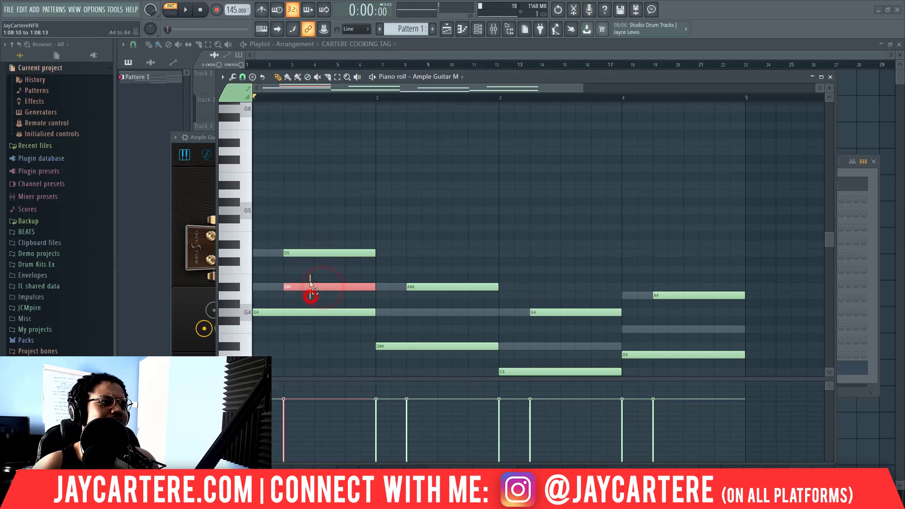
key("ctrl+Up")
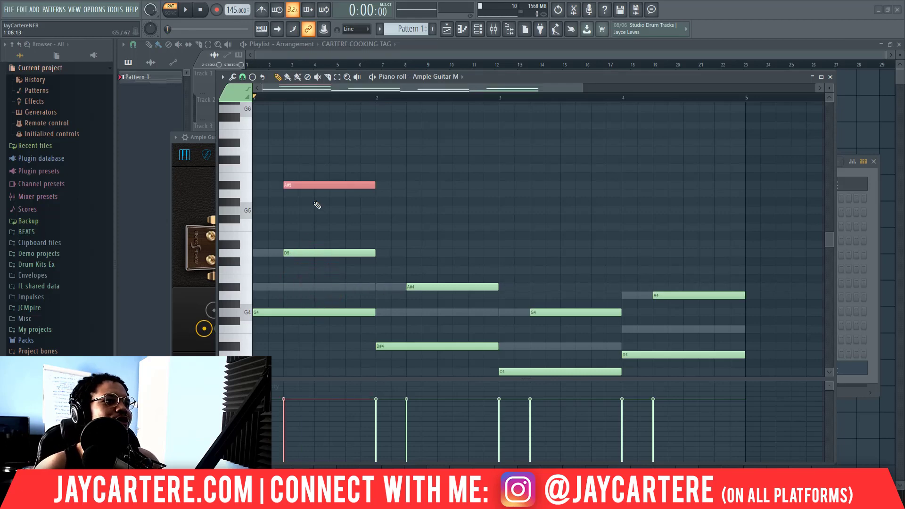
key("shift+Right")
key("space")
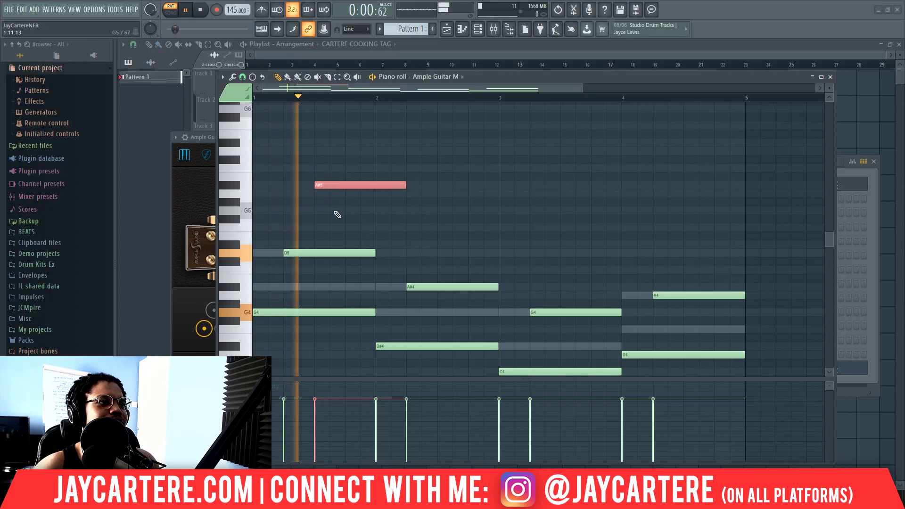
key("space")
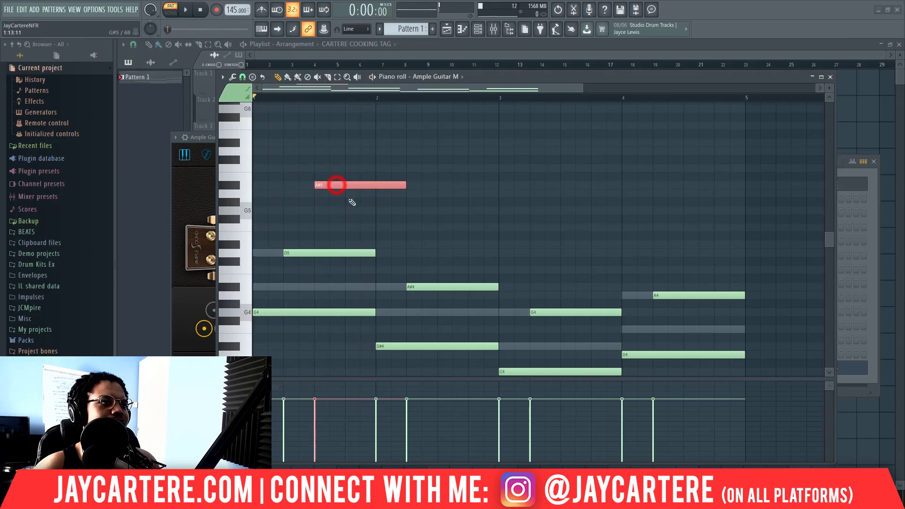
Try an A5 and a G5 on beat 4 of bar 1 against the A#5, deleting both.
left_click(346, 195)
right_click(362, 196)
left_click(340, 188)
left_click(346, 211)
right_click(375, 212)
left_click(337, 186)
Add a C6 on beat 4 of bar 1, shorten it and the A#5 to end with the bar, and play the pattern.
left_click(349, 168)
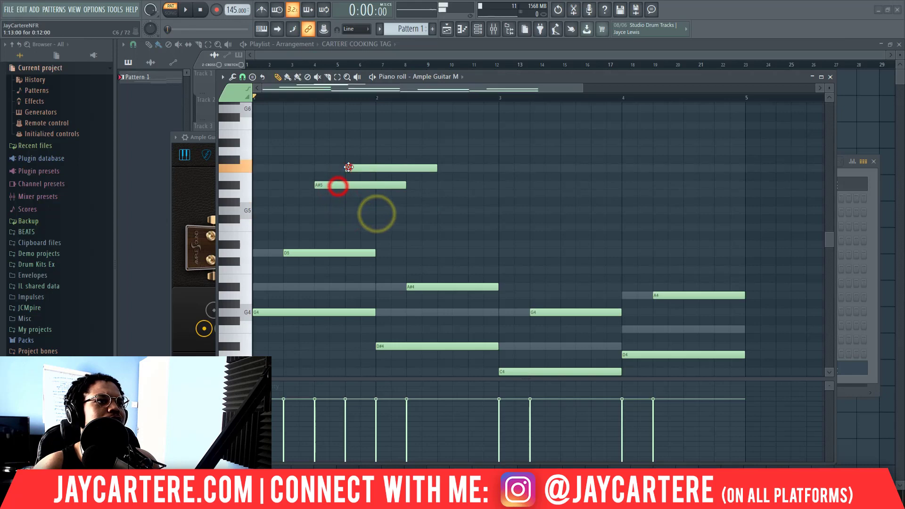
left_click_drag(405, 189, 376, 187)
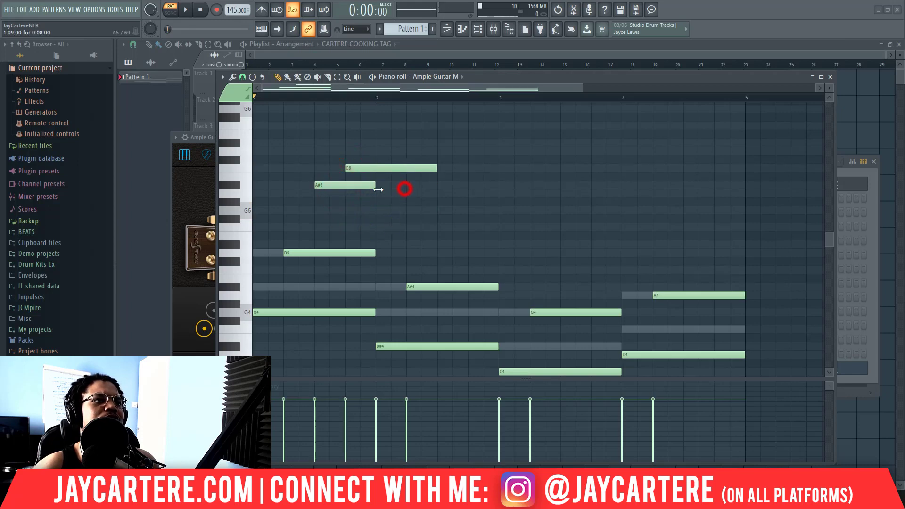
left_click_drag(437, 168, 378, 171)
key("space")
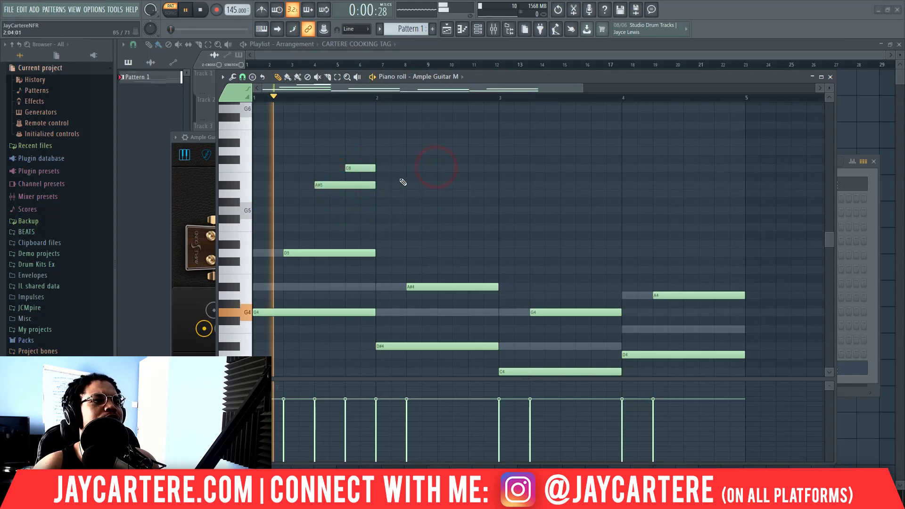
key("space")
Try a C6 and an A#5 as melody notes in the second half of bar 2, deleting both.
left_click(440, 169)
left_click(466, 186)
right_click(484, 188)
right_click(450, 169)
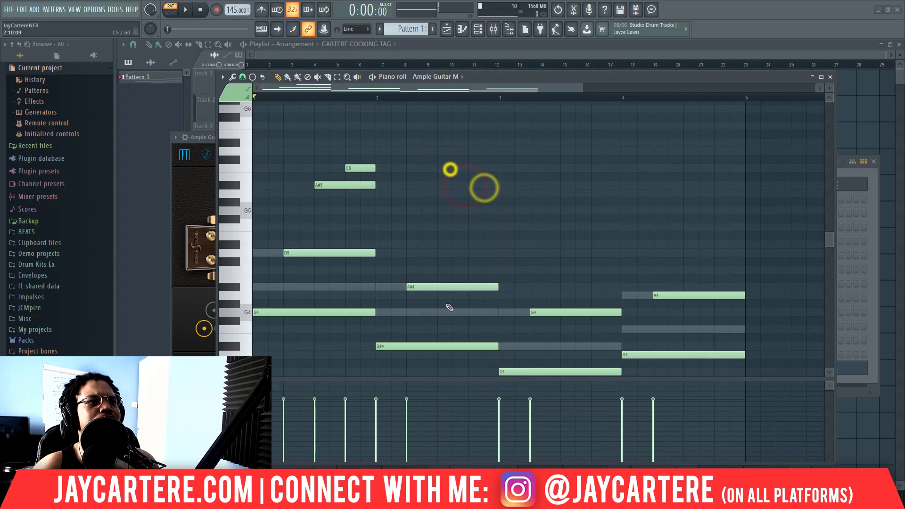
Try a G5 on beat 3 of bar 2, followed by an F5 on beat 4.
left_click(440, 313)
right_click(469, 321)
key("ctrl+Up")
left_click(473, 228)
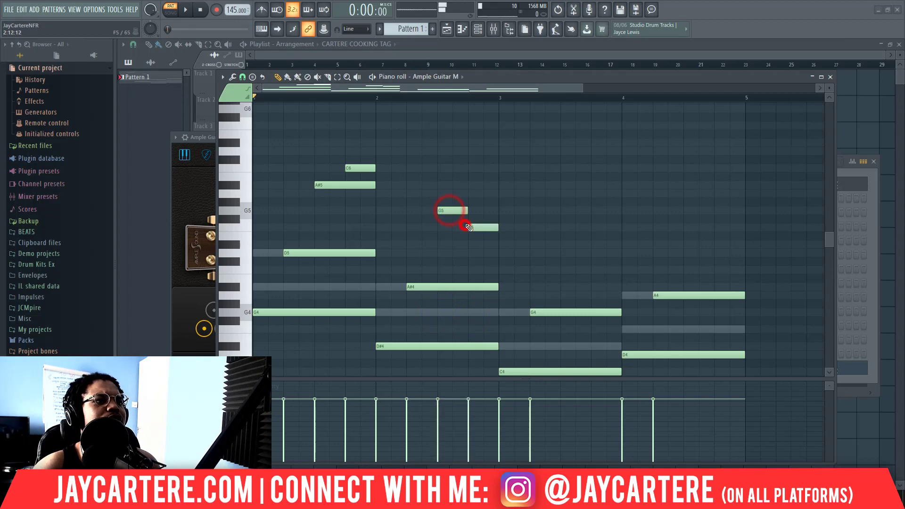
right_click(480, 228)
Try A5, A#5, C6, D6 and D#6 as alternative melody notes on beat 3 of bar 2.
left_click(452, 210)
left_click(441, 194)
right_click(448, 193)
left_click(442, 185)
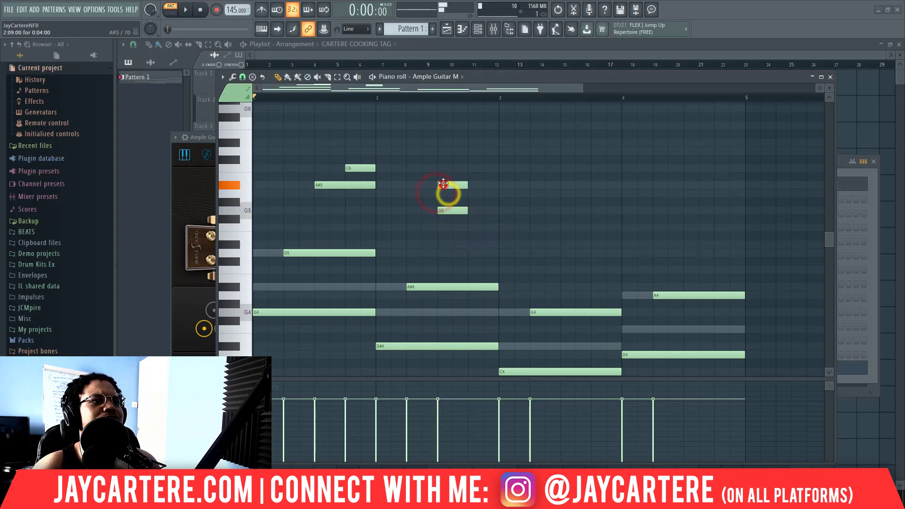
left_click(439, 167)
right_click(450, 167)
left_click(441, 152)
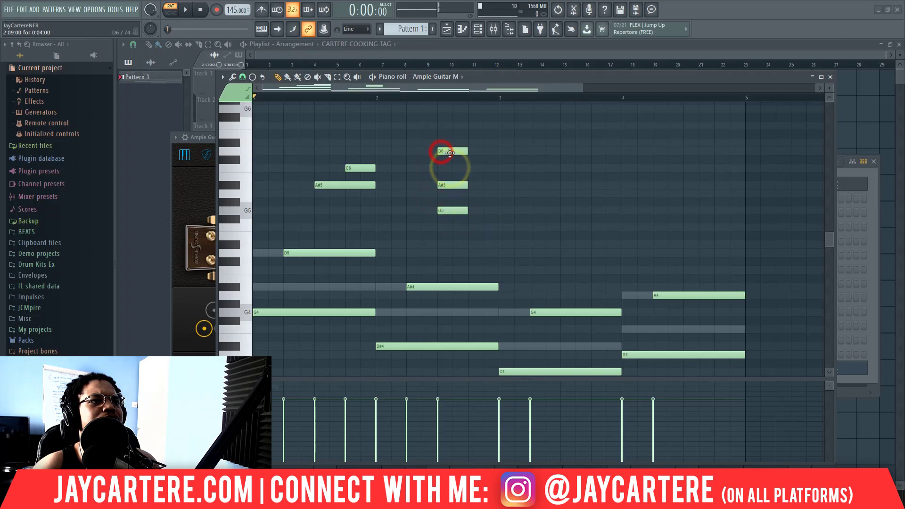
left_click(441, 142)
right_click(455, 143)
Add an F6 on beat 3 and a one-beat D6 on beat 4 of bar 2.
left_click(440, 125)
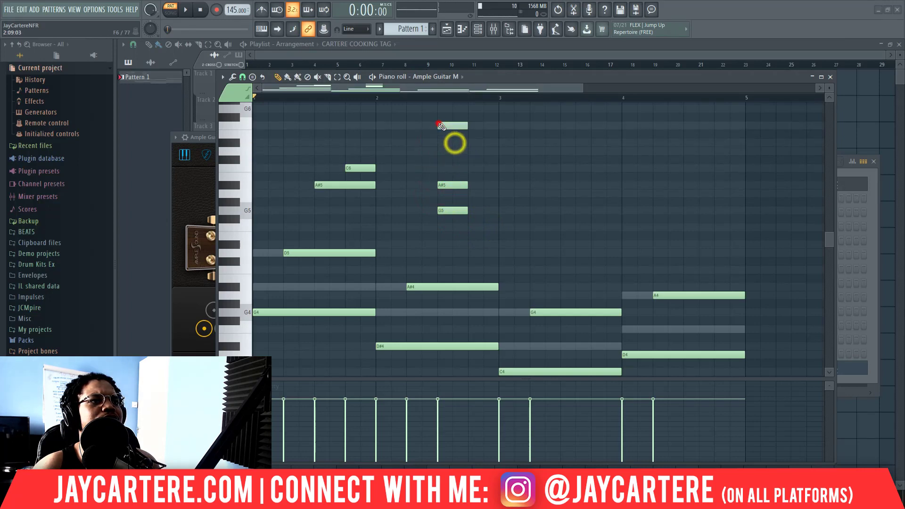
left_click(469, 143)
right_click(477, 143)
left_click(451, 125)
left_click(471, 150)
Delete the A#5 and G5 from bar 2, extend the F6 to the bar's end, and play the pattern.
right_click(452, 185)
right_click(452, 211)
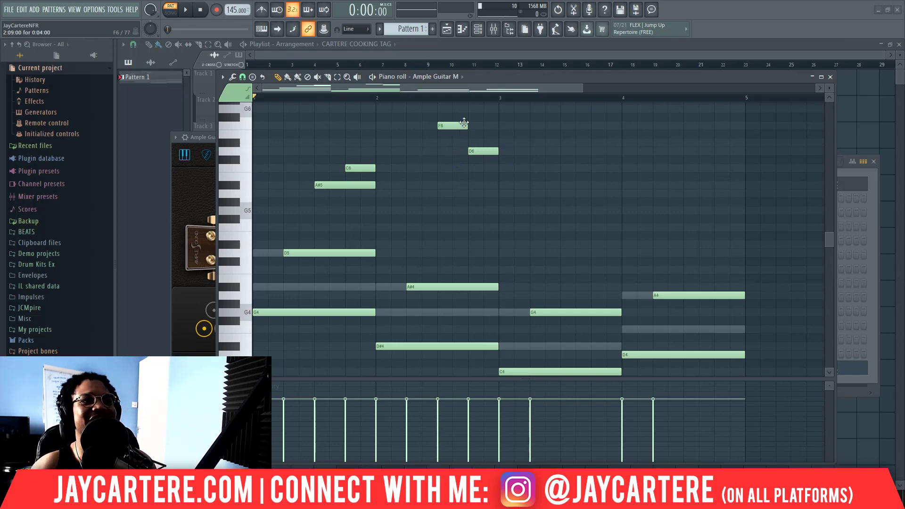
left_click_drag(476, 123, 499, 123)
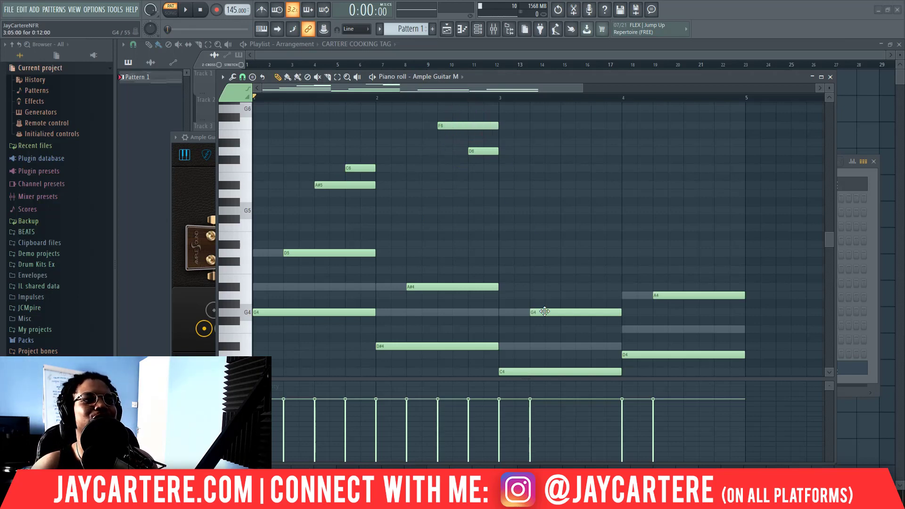
key("space")
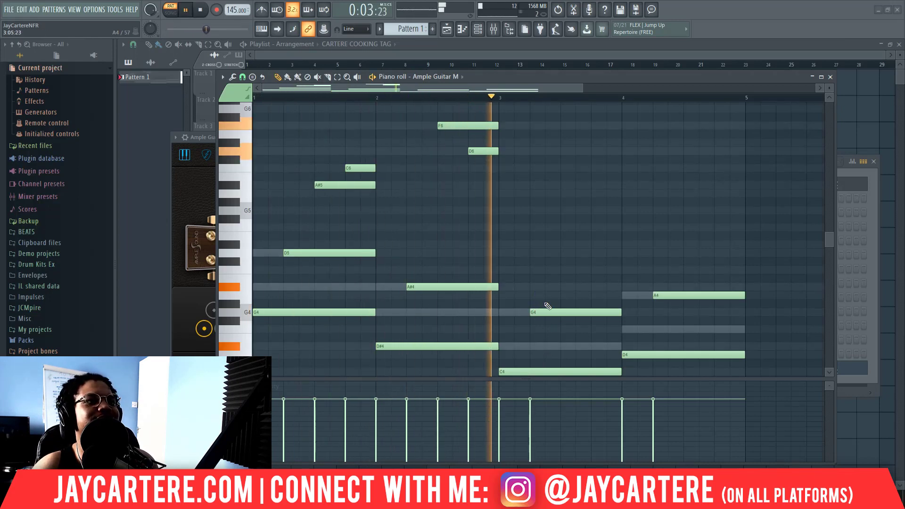
key("space")
Copy bar 1's A#5 and C6 into bar 3 and bar 2's F6 and D6 into bar 4, starting that F6 on beat 1.
left_click_drag(377, 197, 584, 184)
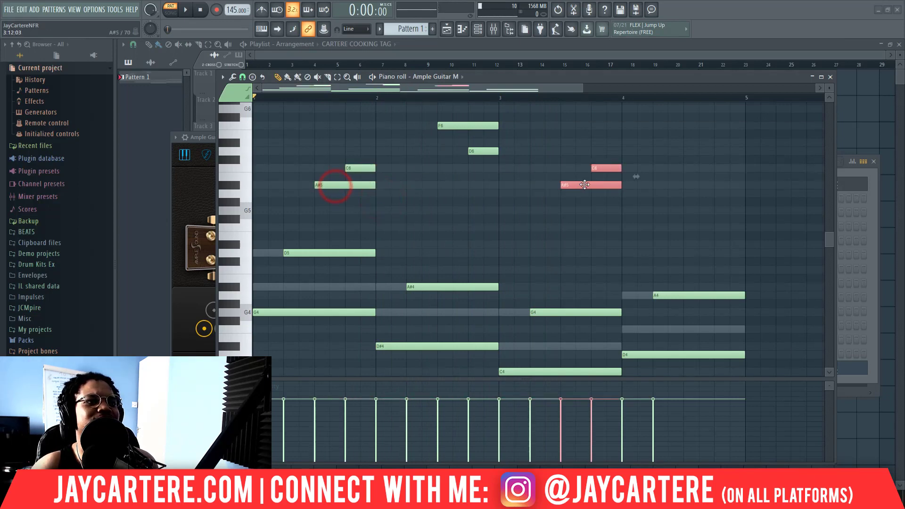
left_click_drag(448, 112, 495, 162)
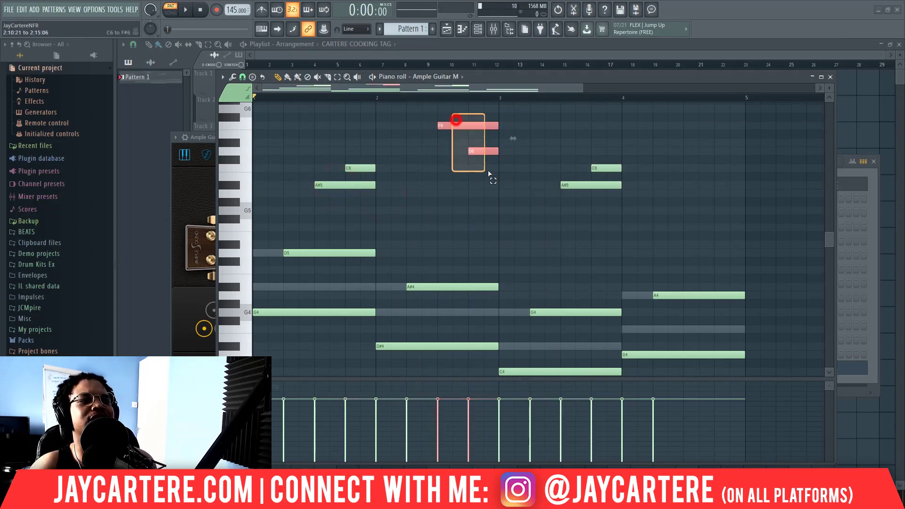
left_click_drag(461, 125, 642, 129)
left_click(688, 140)
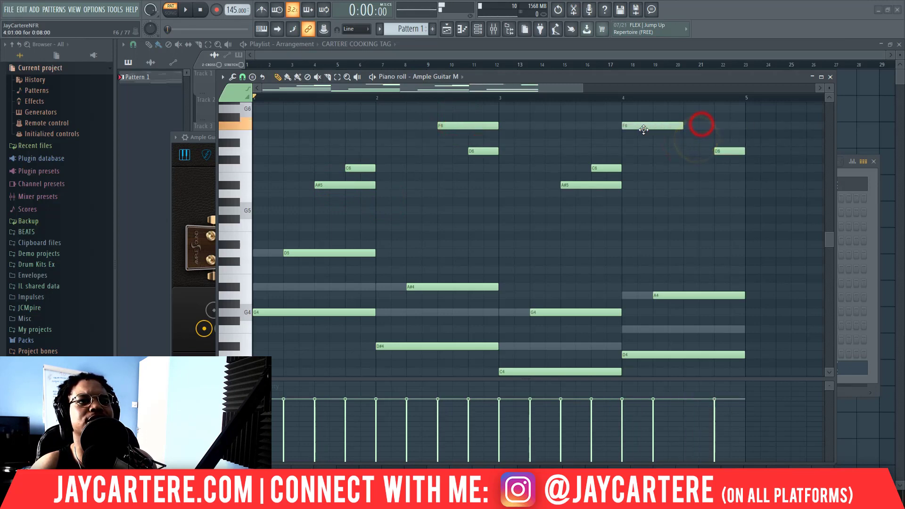
In bar 4, move the D6 to beat 2, add one-beat C6 and A#5 notes on beats 3 and 4, and play the pattern.
left_click_drag(729, 151, 667, 151)
left_click(684, 168)
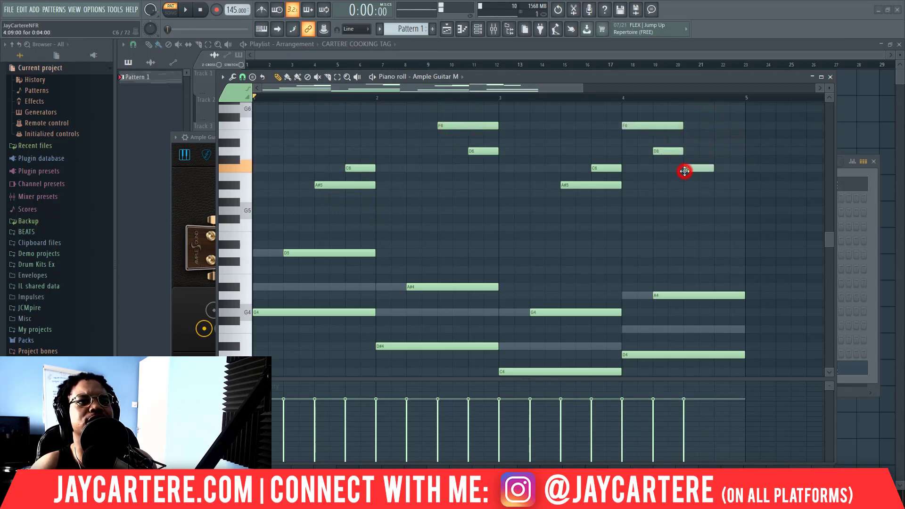
left_click(716, 185)
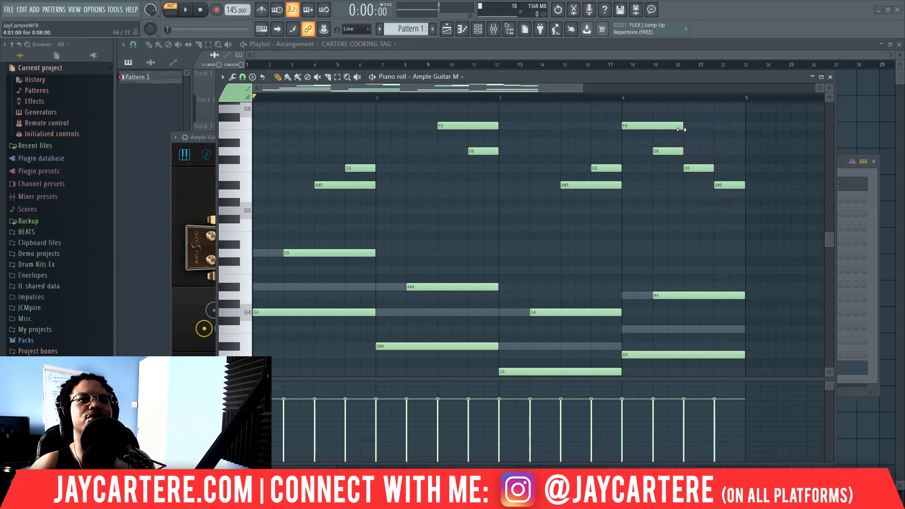
key("space")
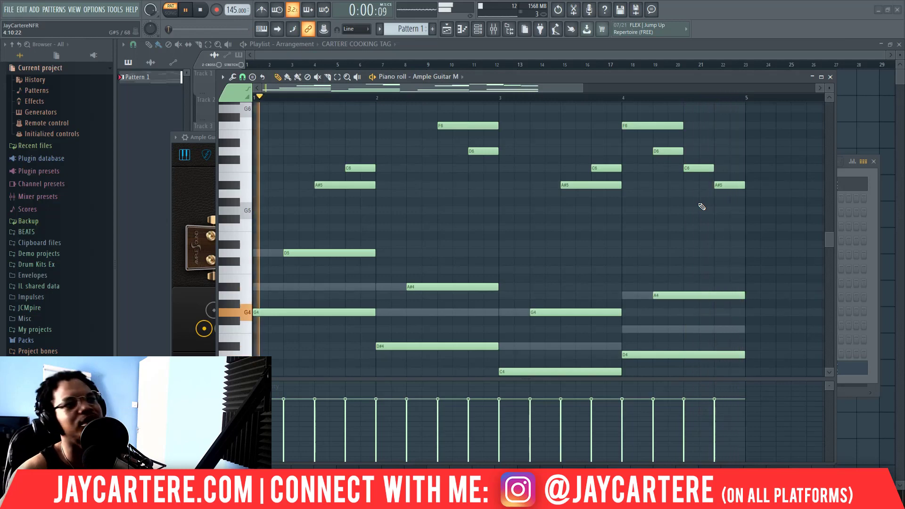
key("space")
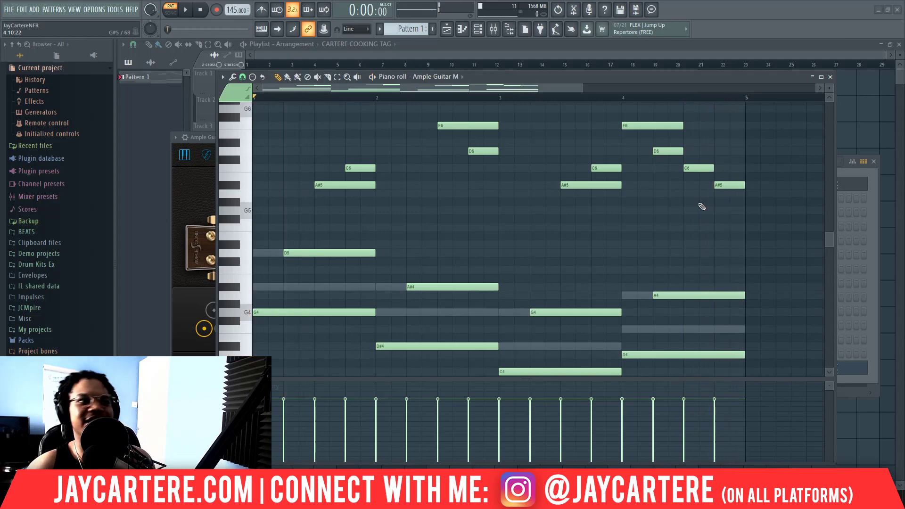
Try an A#4 on beat 3 of bar 1, delete it, and sound the bar's D5.
scroll(533, 231, "up", 4)
scroll(503, 218, "down", 6)
scroll(518, 216, "up", 3)
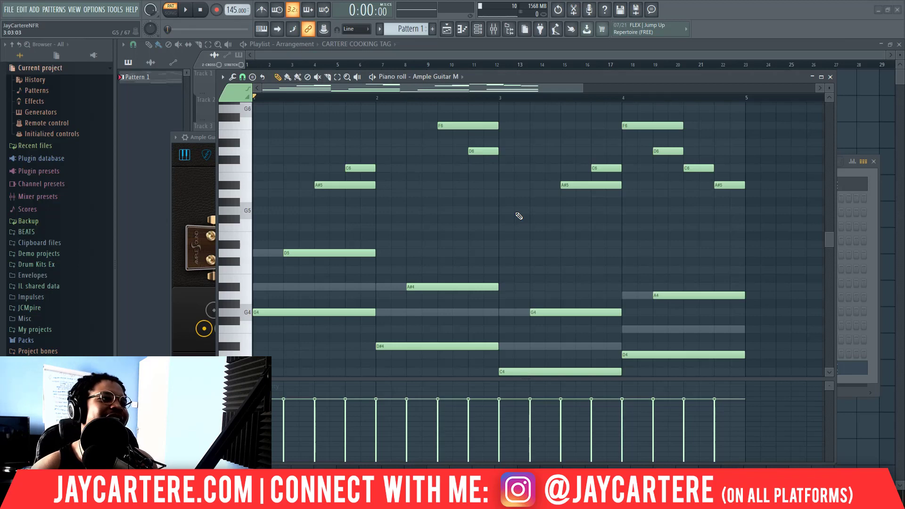
scroll(517, 216, "up", 2)
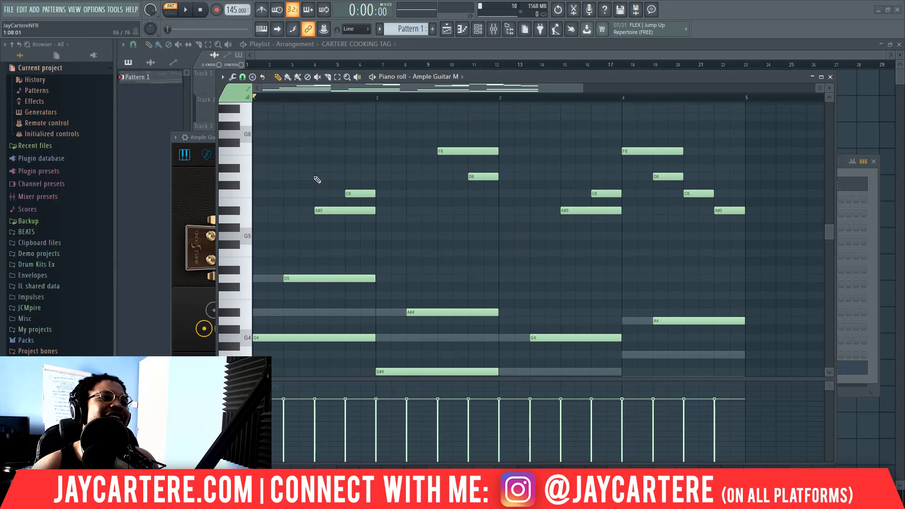
scroll(396, 234, "down", 2)
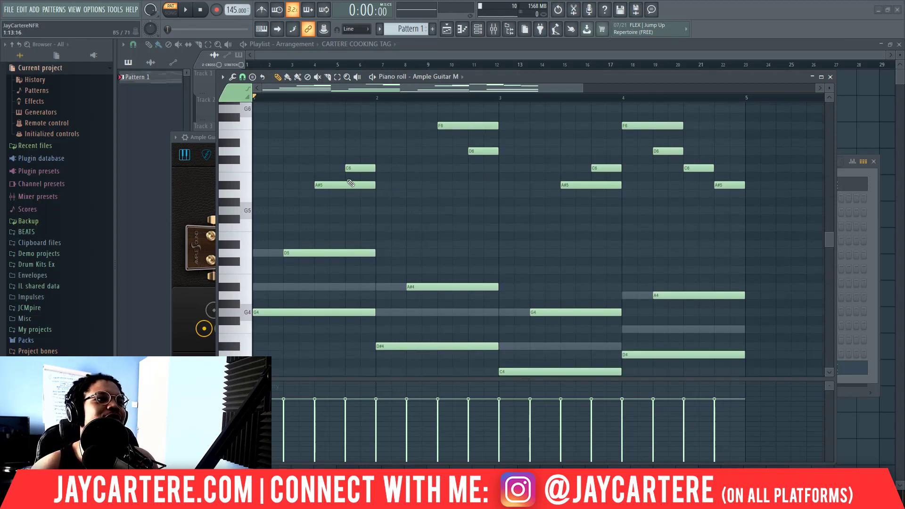
left_click(316, 287)
right_click(324, 286)
left_click(303, 254)
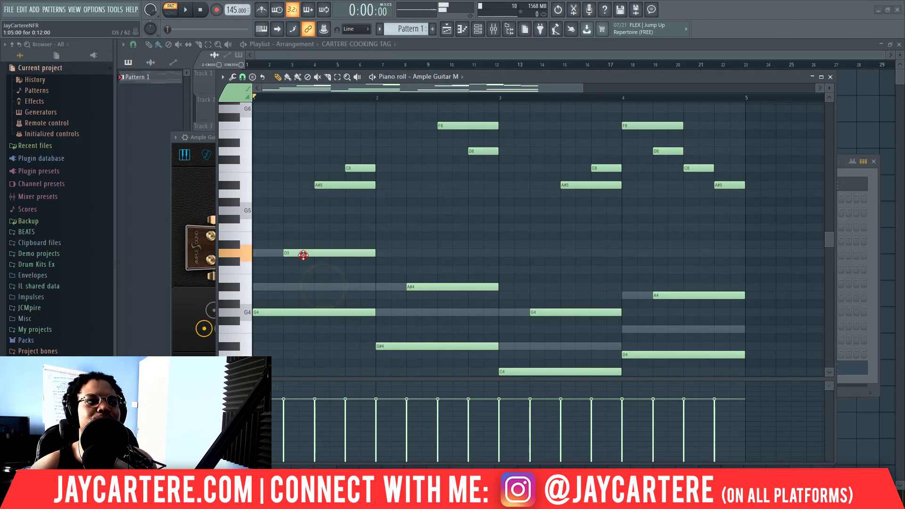
Sound bar 1's G4, try two extra notes in bar 2, and delete them.
left_click(292, 312)
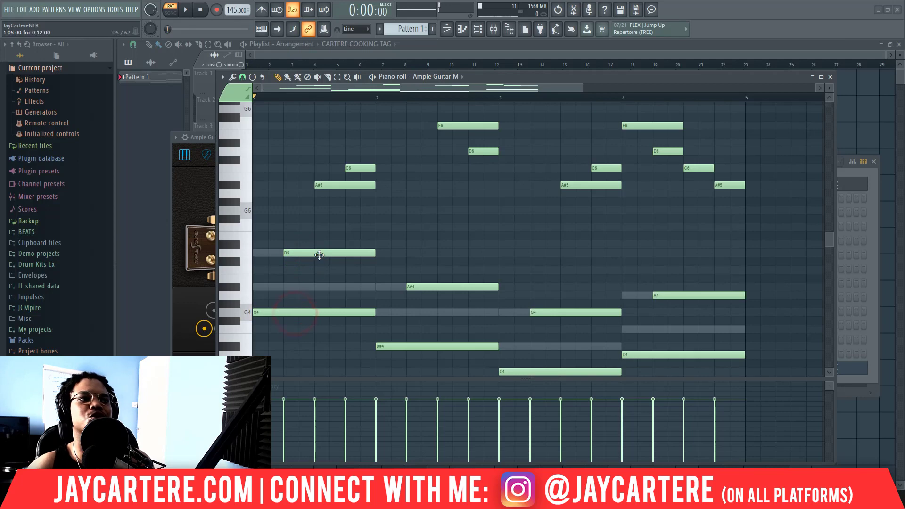
scroll(464, 249, "up", 2)
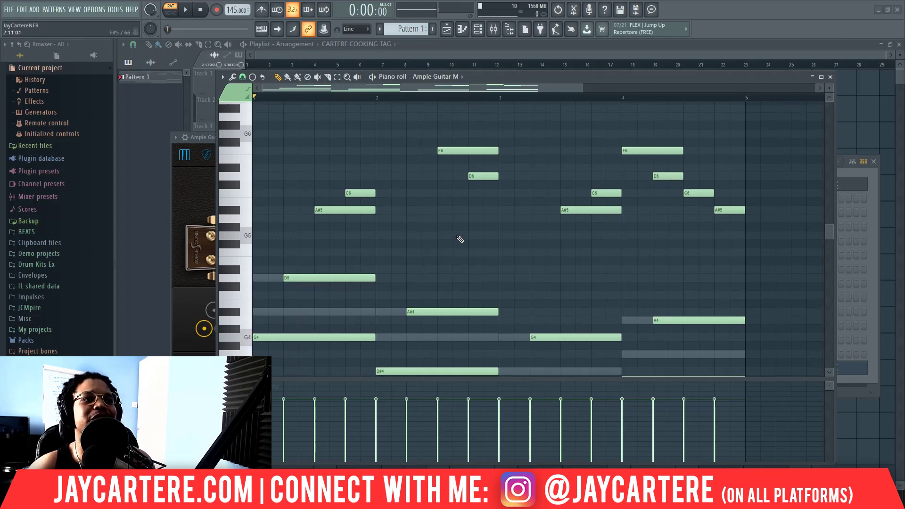
scroll(443, 326, "down", 4)
left_click(424, 290)
right_click(453, 290)
left_click(424, 306)
right_click(442, 307)
Sound the F6 and D6 in bar 2 and the descending F6, D6, C6 and A#5 in bar 4.
scroll(427, 171, "up", 4)
left_click(456, 150)
left_click(481, 177)
left_click_drag(582, 85, 728, 85)
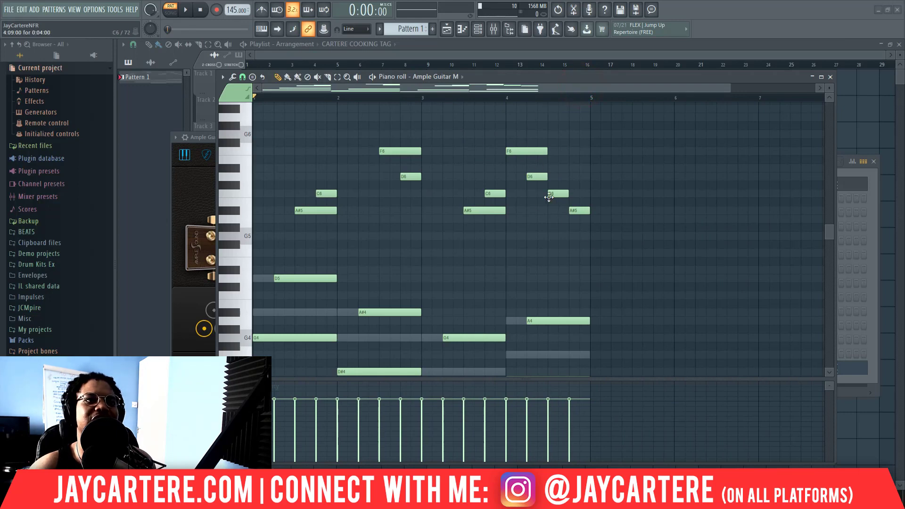
scroll(551, 197, "down", 2)
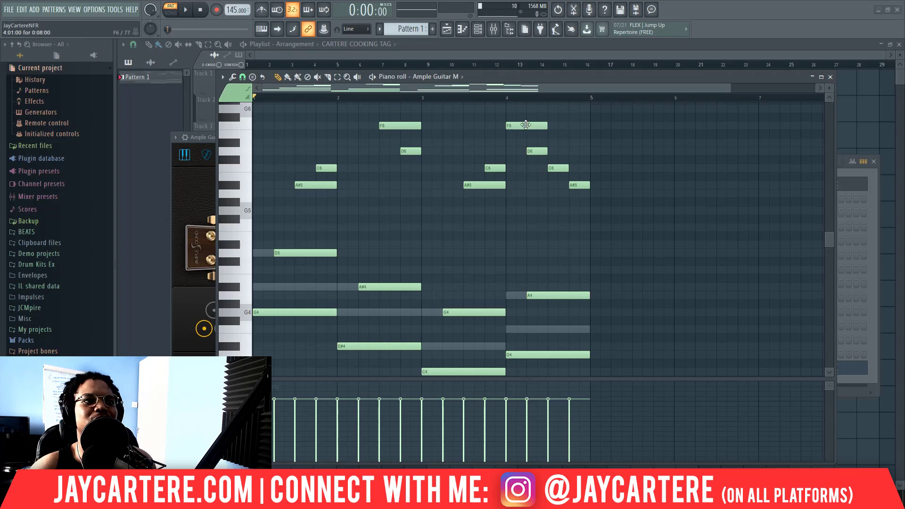
left_click(529, 128)
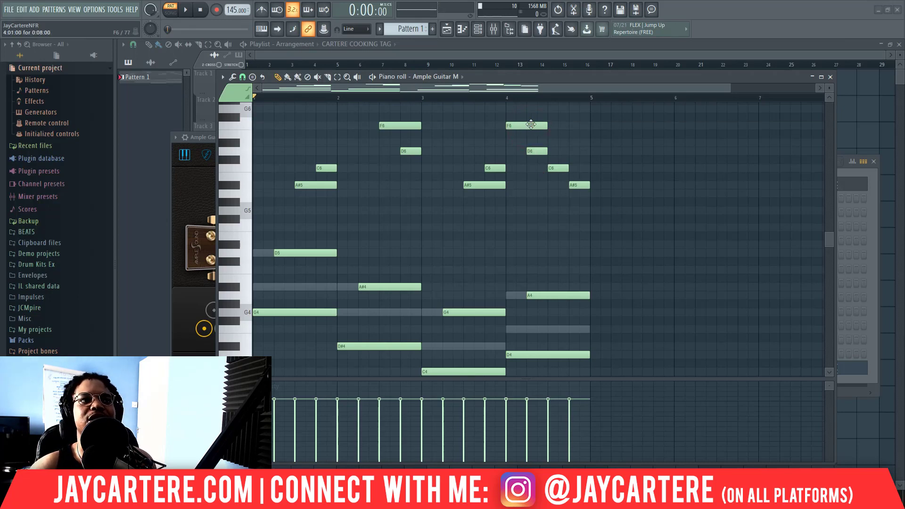
left_click(518, 125)
left_click(534, 151)
left_click(558, 168)
left_click(585, 185)
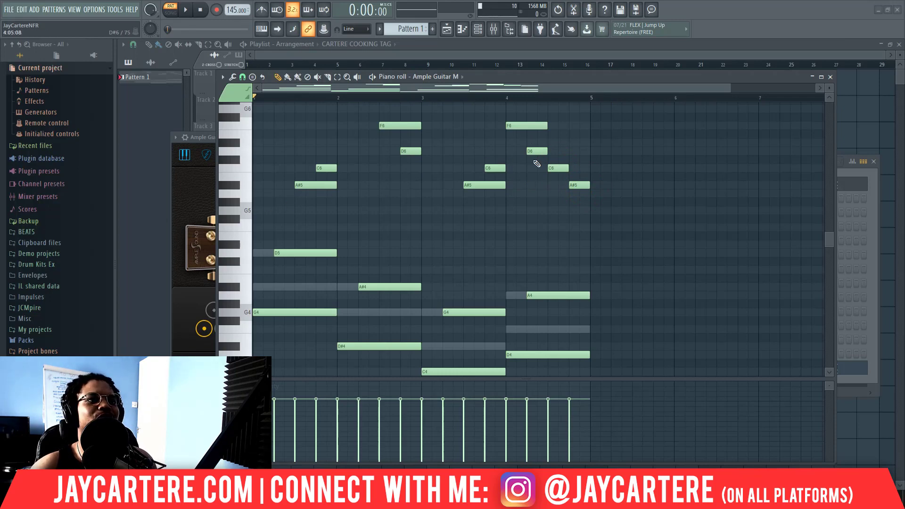
scroll(534, 212, "up", 1)
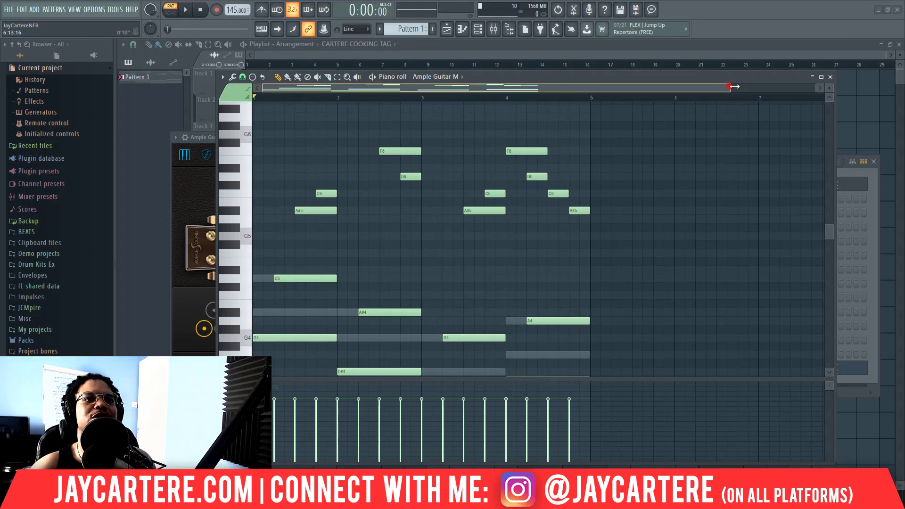
left_click_drag(730, 86, 774, 87)
scroll(414, 222, "down", 2)
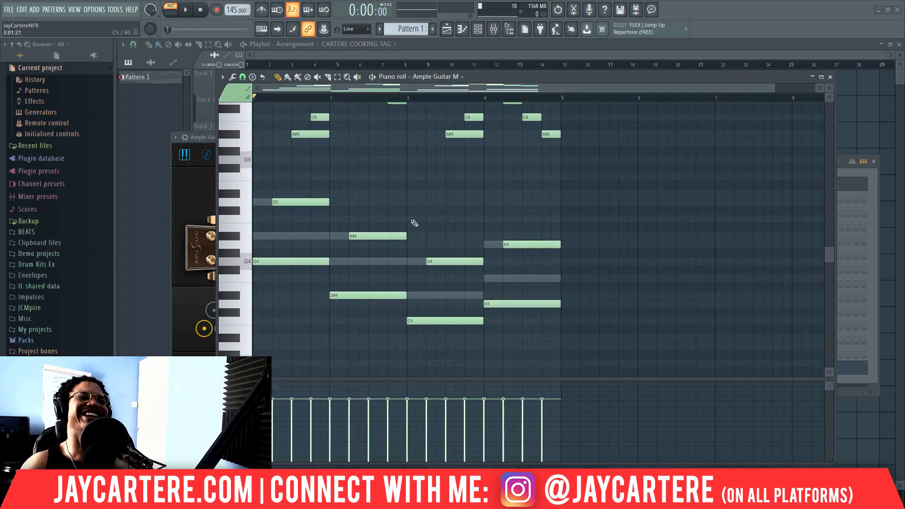
scroll(404, 197, "up", 1)
left_click(375, 229)
right_click(388, 230)
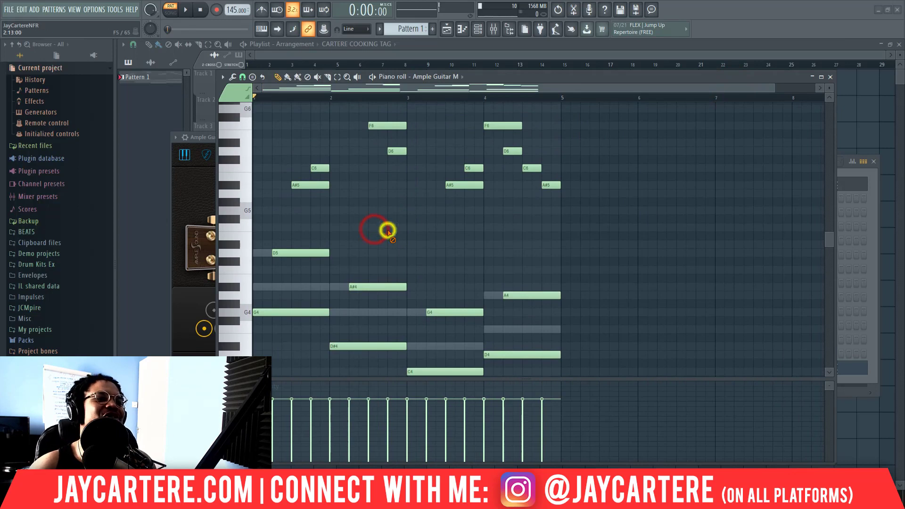
left_click(391, 229)
right_click(391, 228)
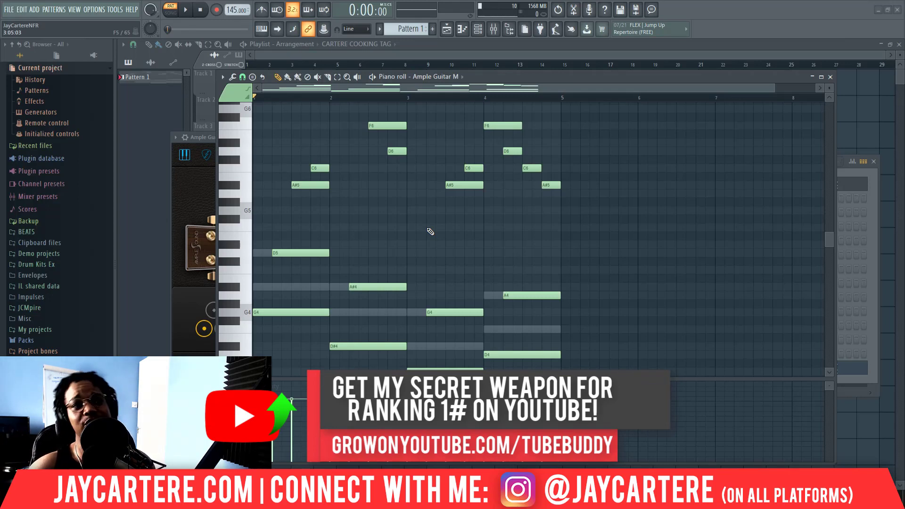
left_click(408, 227)
right_click(417, 226)
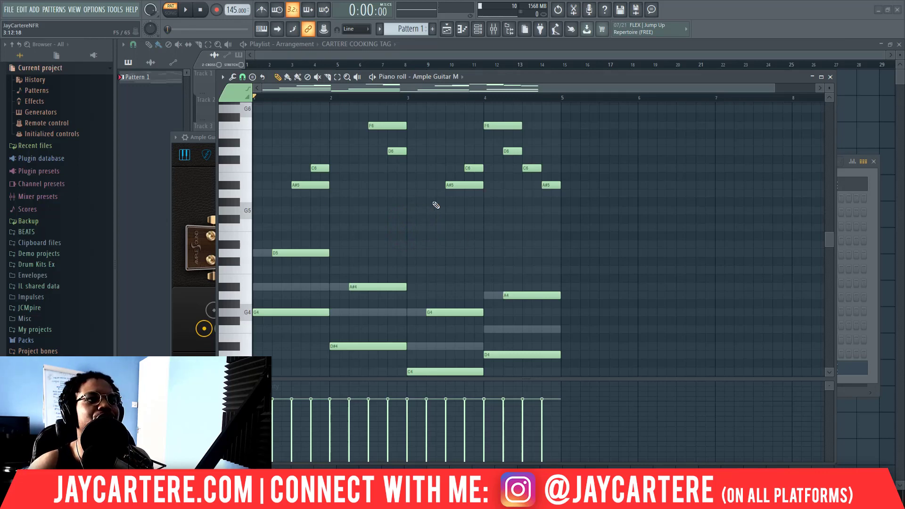
Select all the guitar notes and randomize their velocity levels by -16%.
key("ctrl+a")
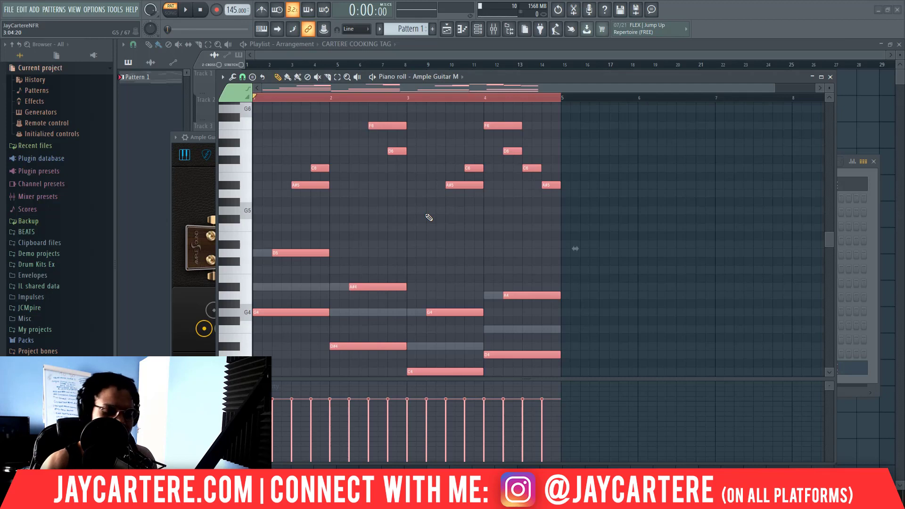
key("alt+r")
left_click_drag(397, 284, 415, 281)
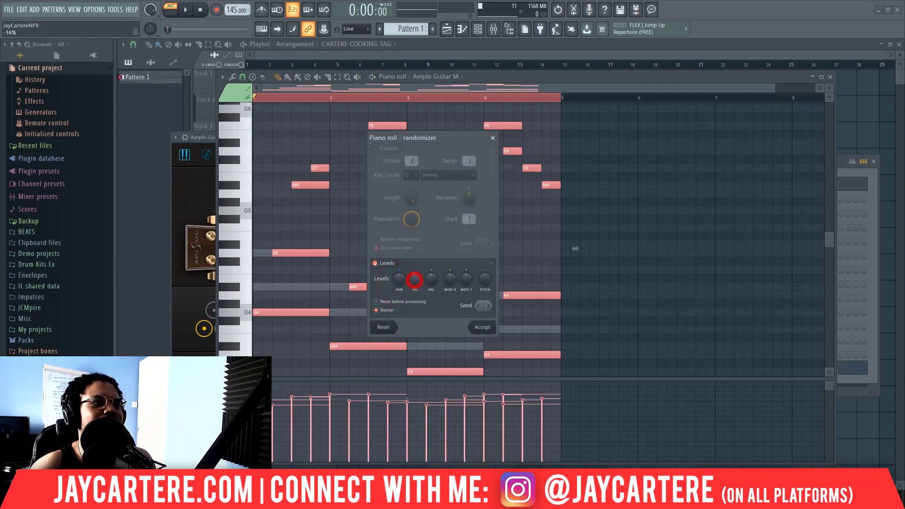
left_click(481, 328)
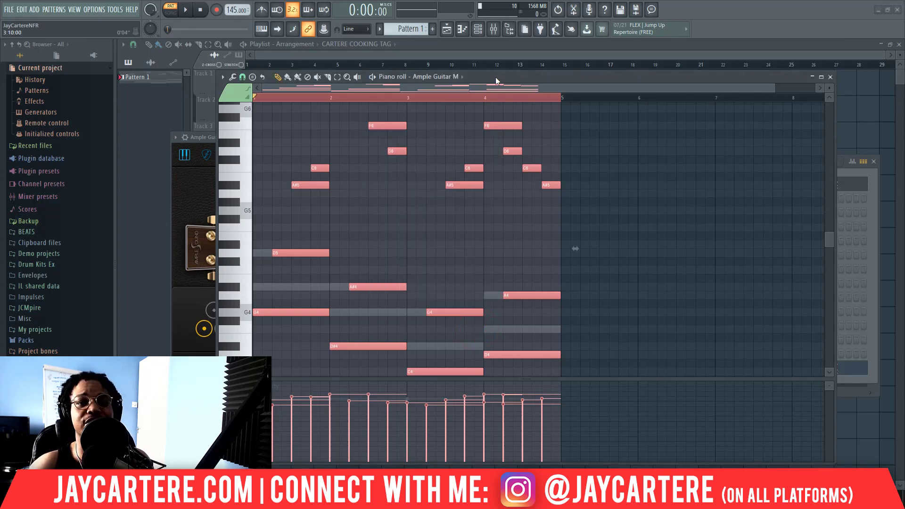
Rearrange the channel rack, Ample Guitar M and piano roll windows so the piano roll overlaps only part of the guitar plugin.
left_click_drag(496, 78, 812, 109)
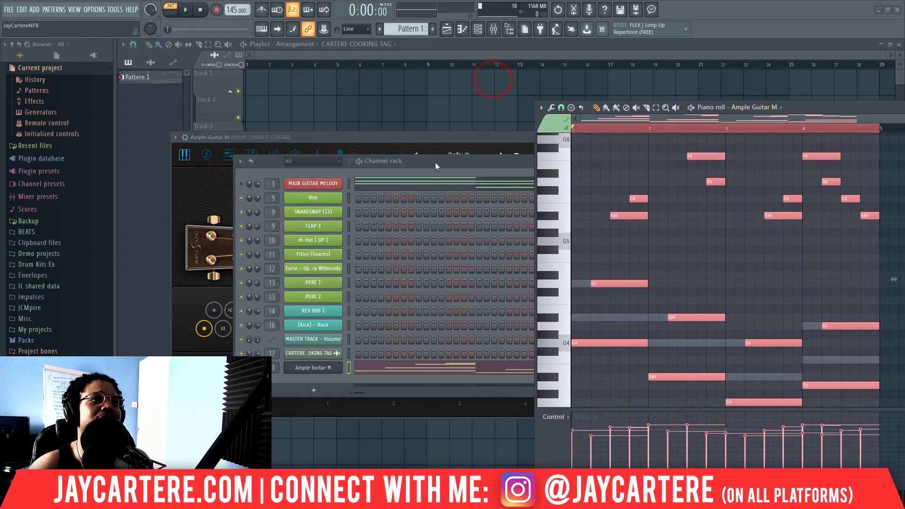
left_click_drag(435, 162, 433, 304)
left_click_drag(442, 135, 367, 64)
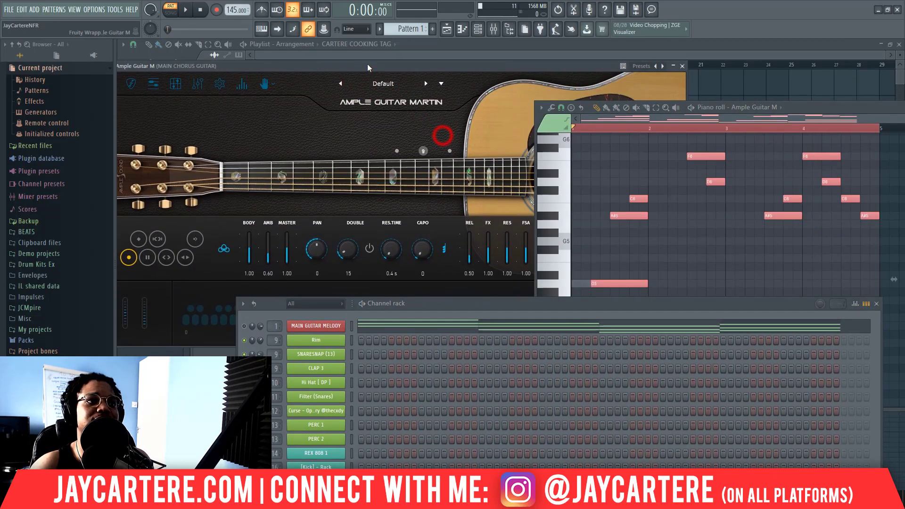
left_click_drag(824, 108, 624, 78)
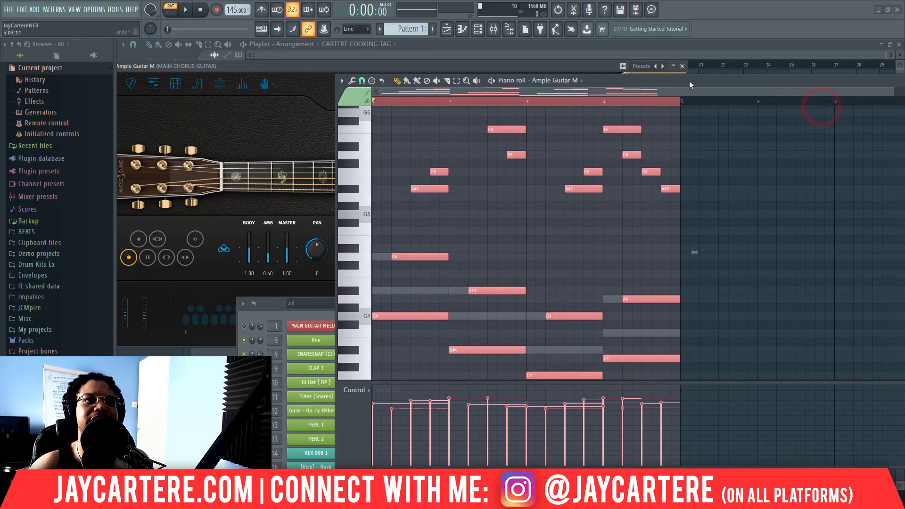
left_click_drag(689, 81, 632, 76)
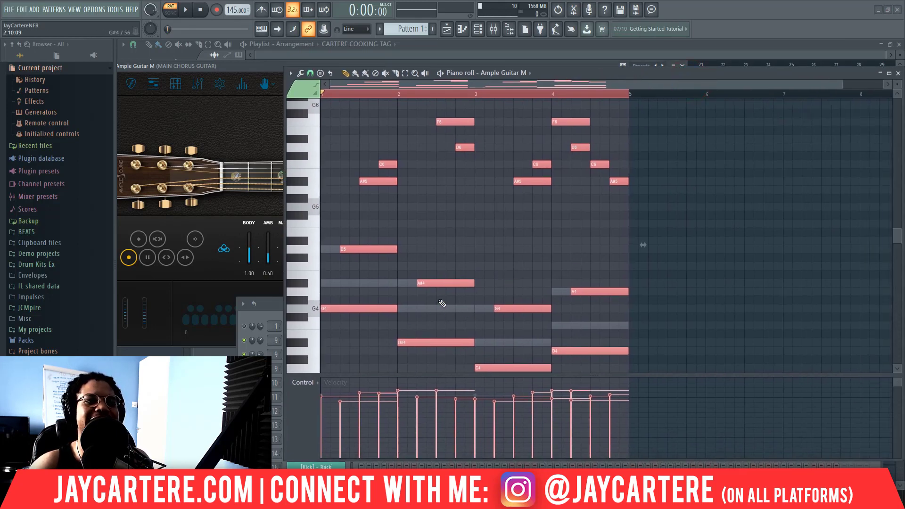
left_click_drag(534, 74, 480, 74)
Lower the velocities of all the selected guitar notes slightly and play the pattern.
scroll(510, 205, "up", 2)
scroll(509, 205, "down", 2)
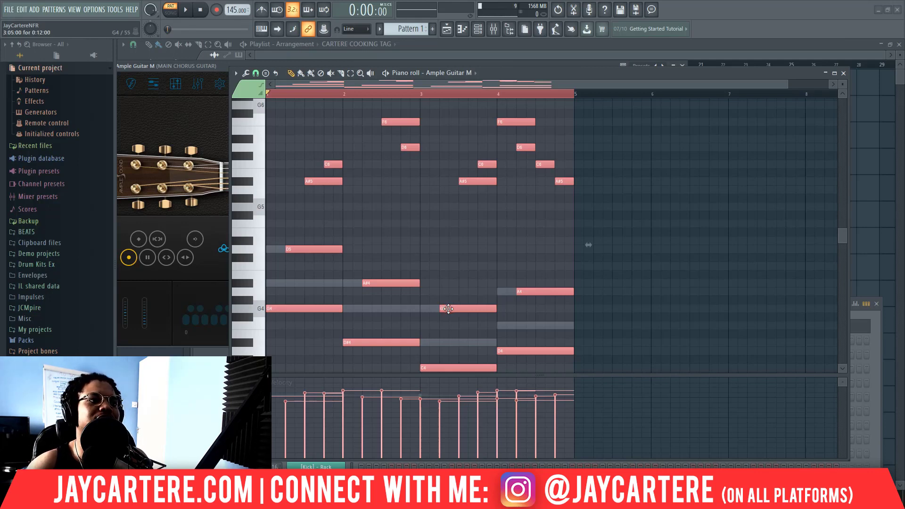
scroll(448, 309, "down", 5)
scroll(447, 311, "up", 2)
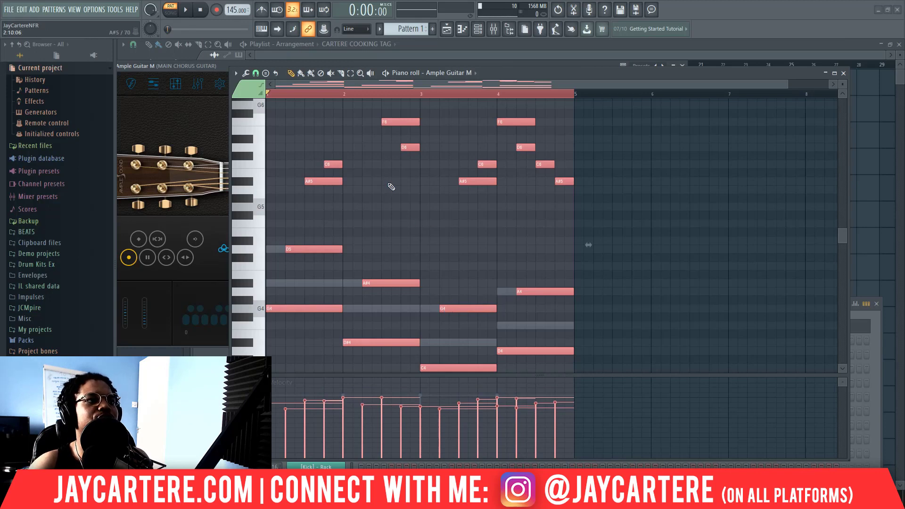
left_click_drag(511, 75, 493, 75)
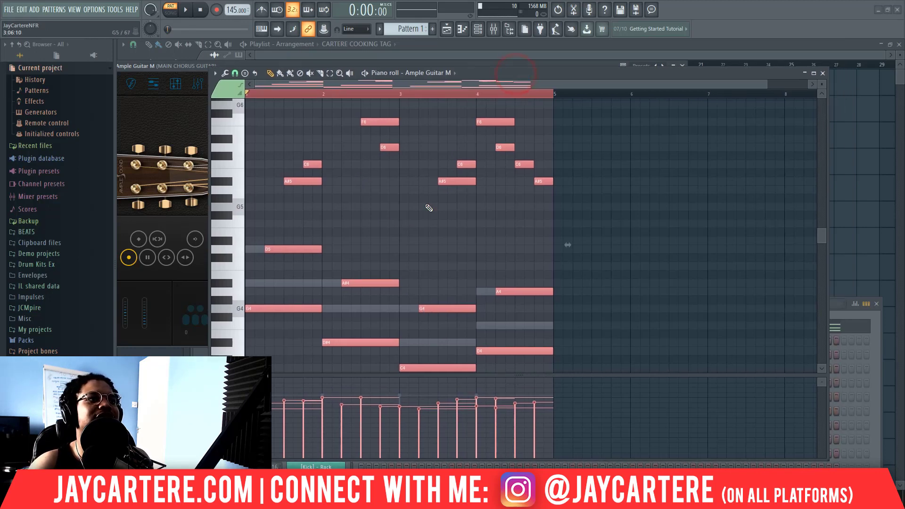
key("space")
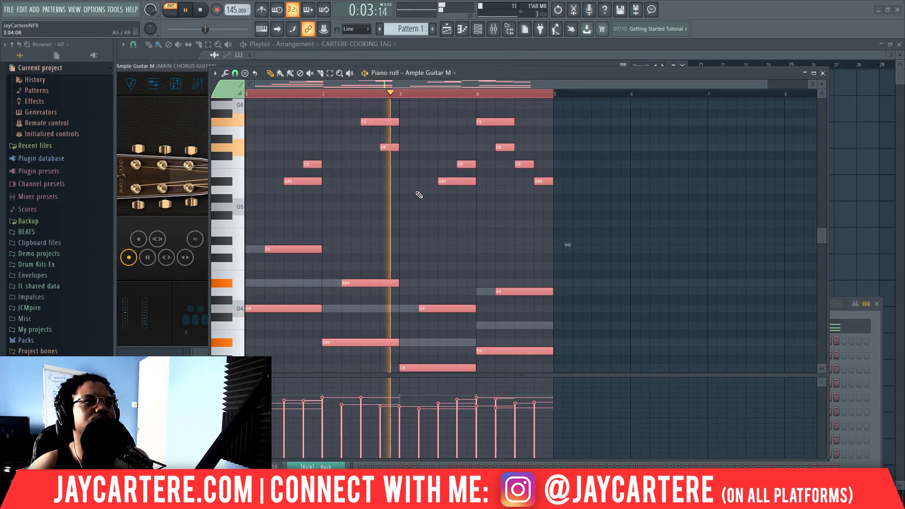
key("space")
Try a short F#5 note at the end of bar 3, remove it, and select all the notes.
left_click(471, 213)
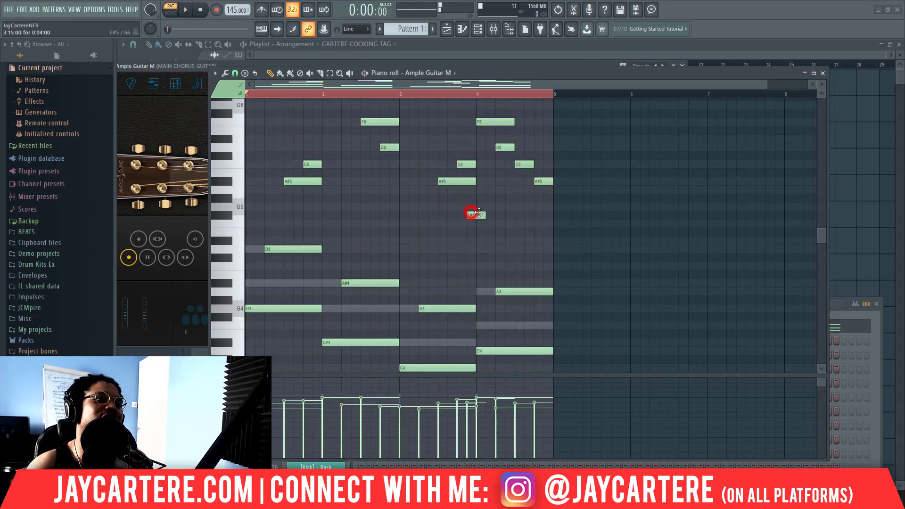
key("ctrl+a")
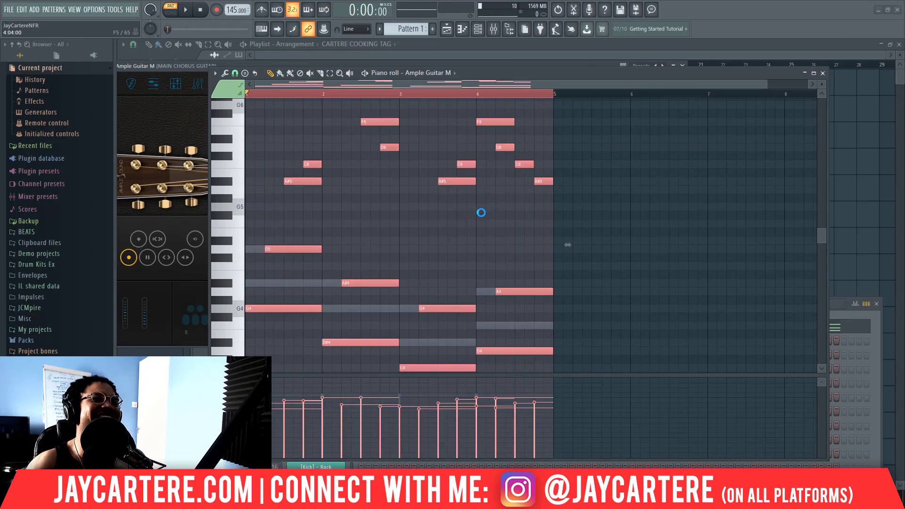
key("ctrl+shift+m")
Move the piano roll lower and save the project as G Minor - 10 Sept 20.flp.
left_click(427, 73)
left_click_drag(427, 73, 392, 70)
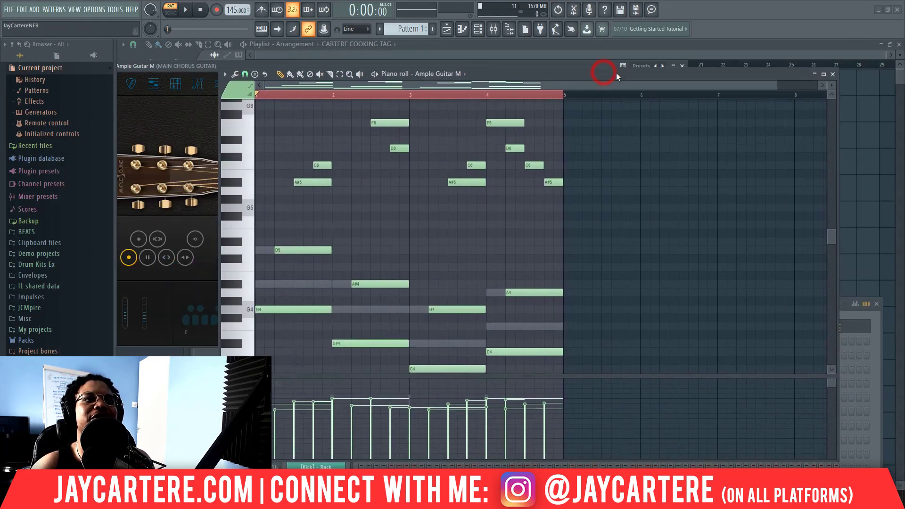
left_click_drag(603, 73, 553, 112)
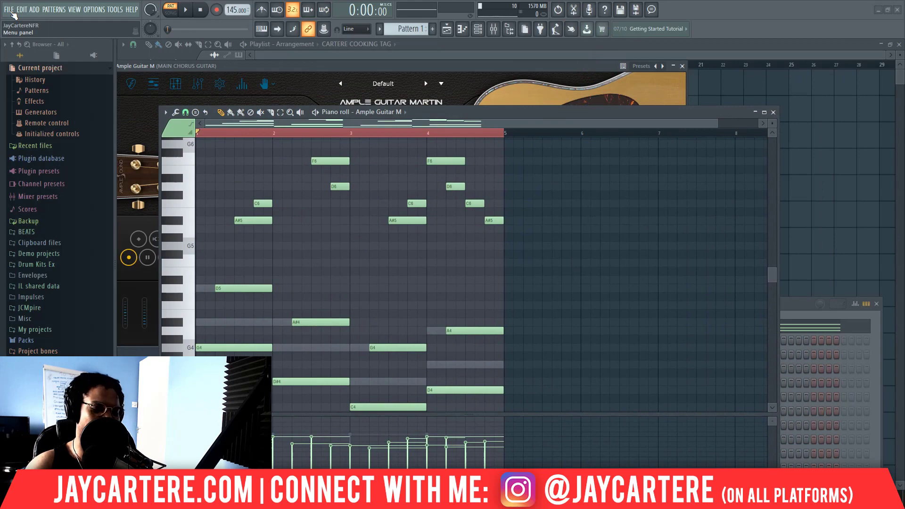
key("ctrl+shift+s")
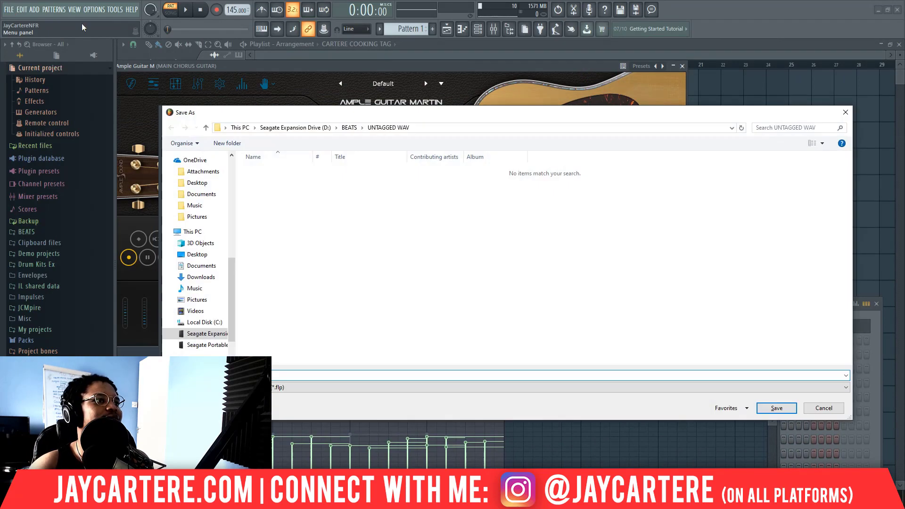
left_click(303, 130)
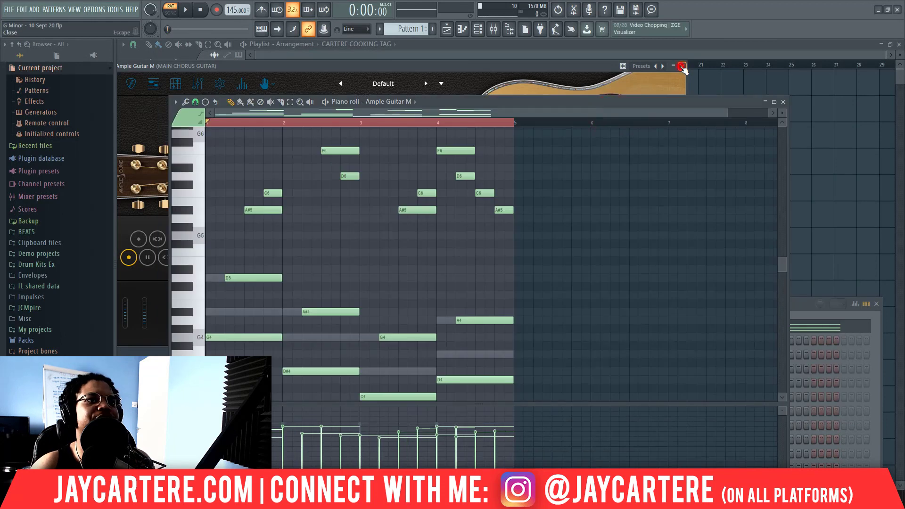
Close the Ample Guitar M window and load RC-20 Retro Color into slot 3 of the MAIN CHORUS GUITAR mixer track.
left_click(682, 66)
left_click_drag(520, 103, 488, 79)
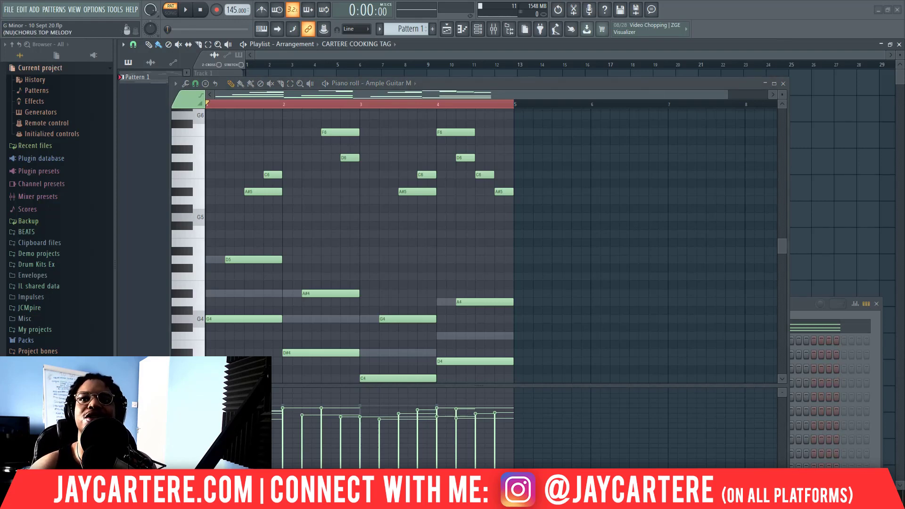
key("F9")
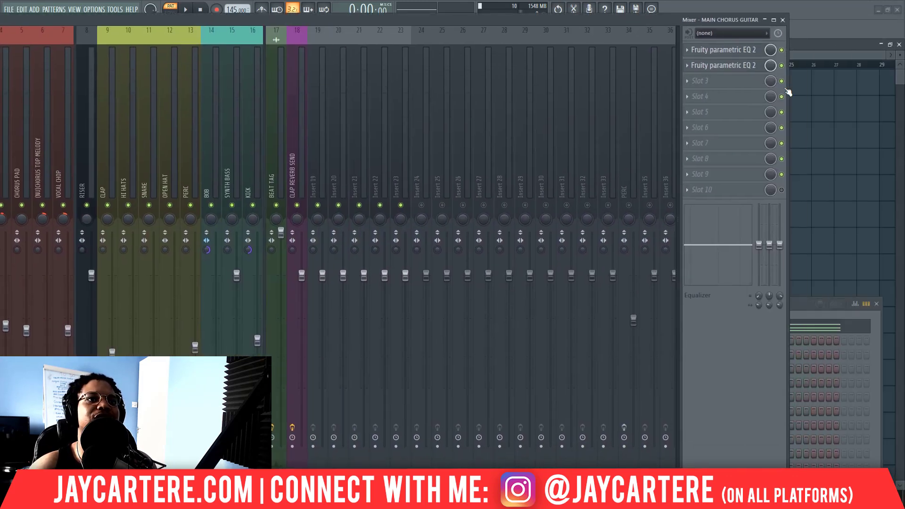
left_click(709, 81)
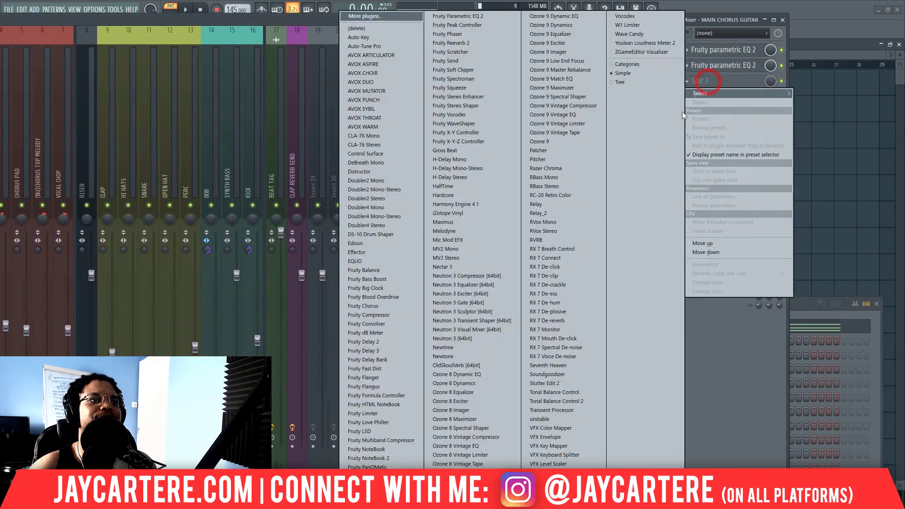
left_click(561, 195)
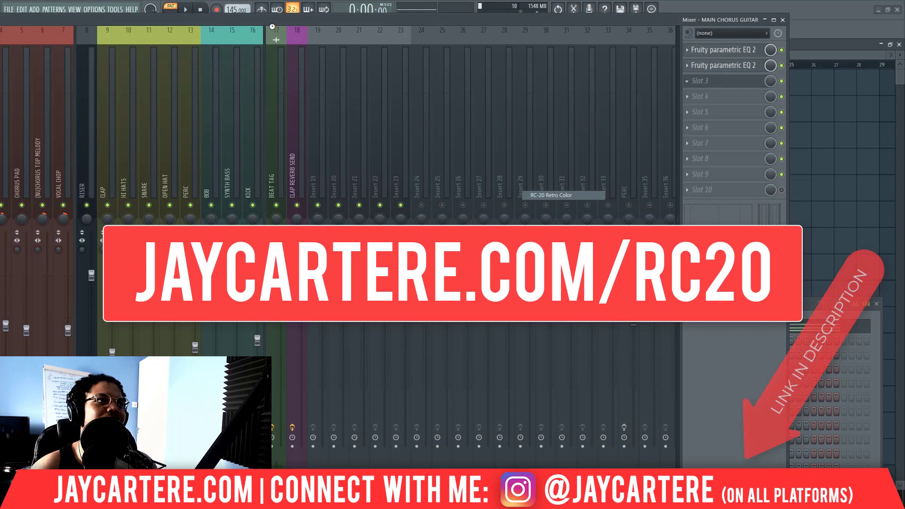
Move the mixer out of the way and set RC-20's Noise amount to 6% on the Vinyl 1 preset.
left_click_drag(239, 21, 294, 12)
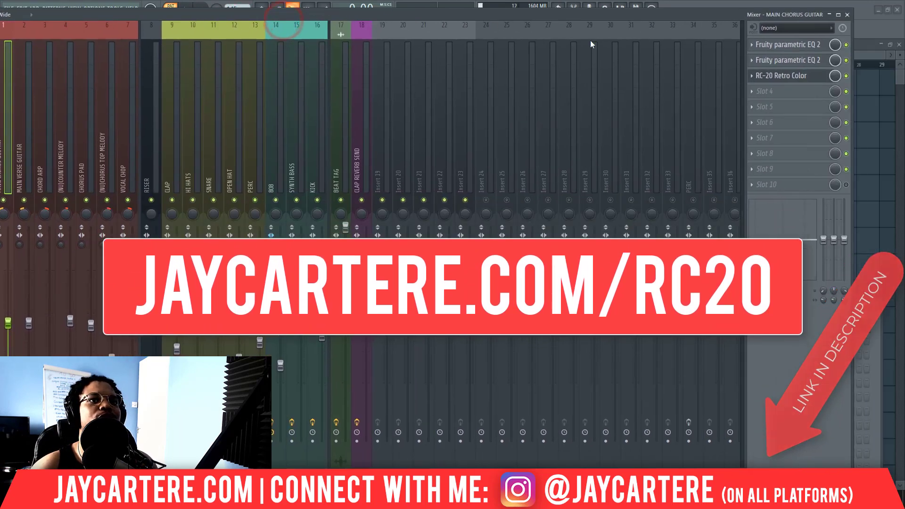
left_click_drag(353, 7, 638, 55)
left_click(429, 305)
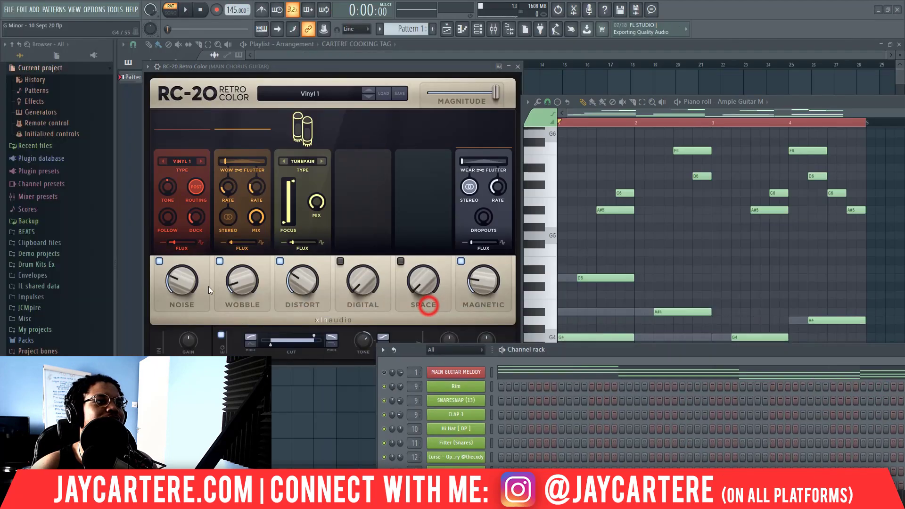
left_click_drag(188, 288, 189, 317)
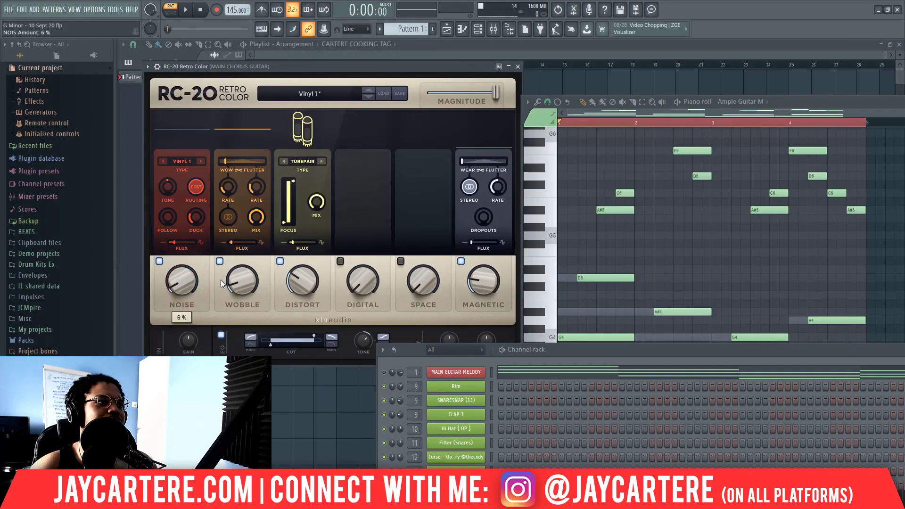
Set RC-20's Wobble amount to 12%, adjust Distort and Magnetic, and bring in the Digital and Space modules.
left_click_drag(239, 292, 241, 285)
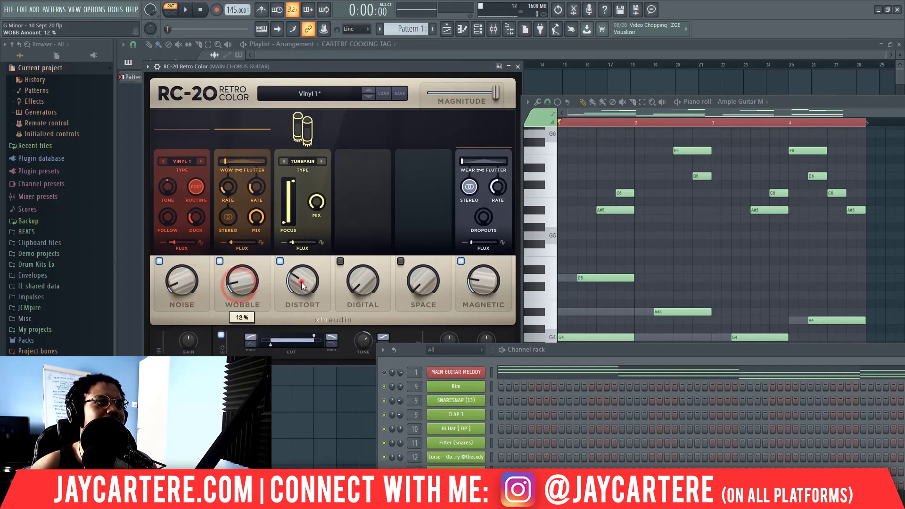
left_click_drag(302, 285, 307, 291)
left_click_drag(362, 296, 406, 249)
left_click(415, 286)
left_click_drag(489, 281, 490, 302)
Play back the processed guitar, close RC-20, and bring the whole Ample Guitar M piano roll into view.
left_click_drag(594, 351, 329, 197)
key("space")
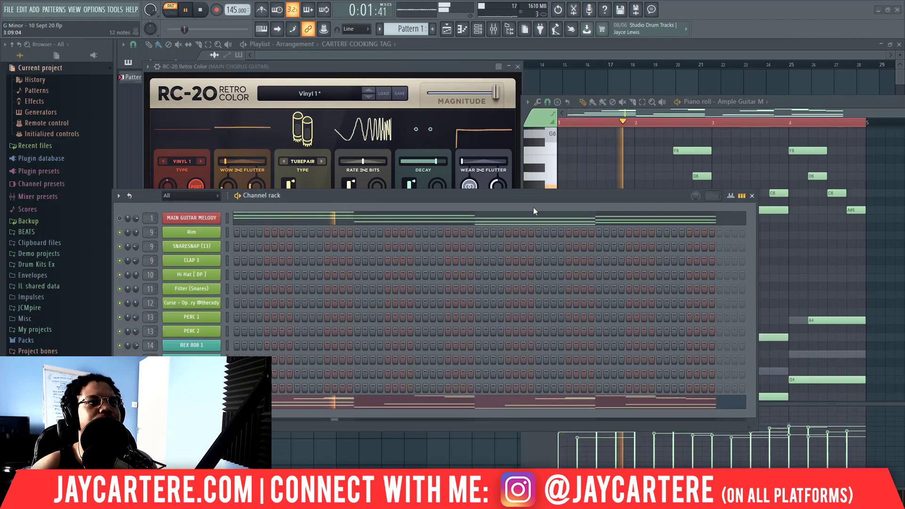
left_click(520, 66)
left_click_drag(800, 101, 512, 77)
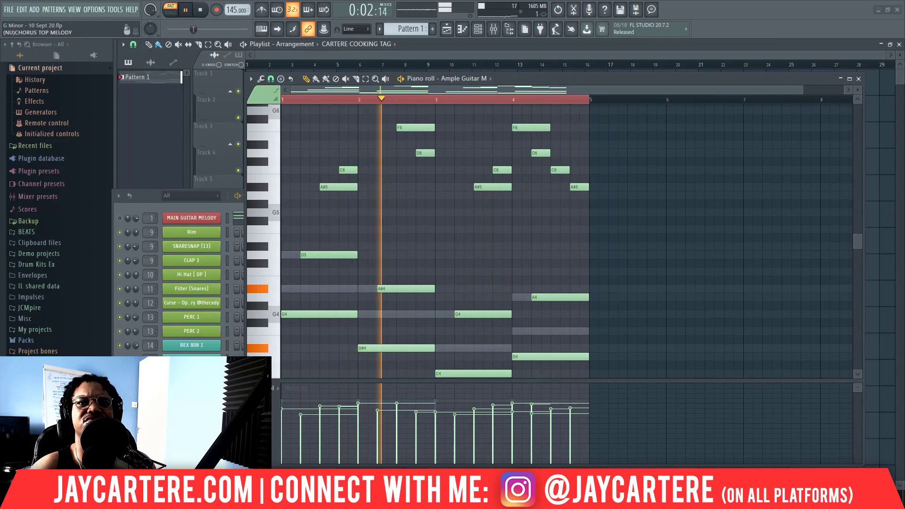
Stop playback, open the MAIN CHORUS GUITAR track's Fruity parametric EQ 2 from the mixer, and clear the other windows around it.
key("space")
key("F9")
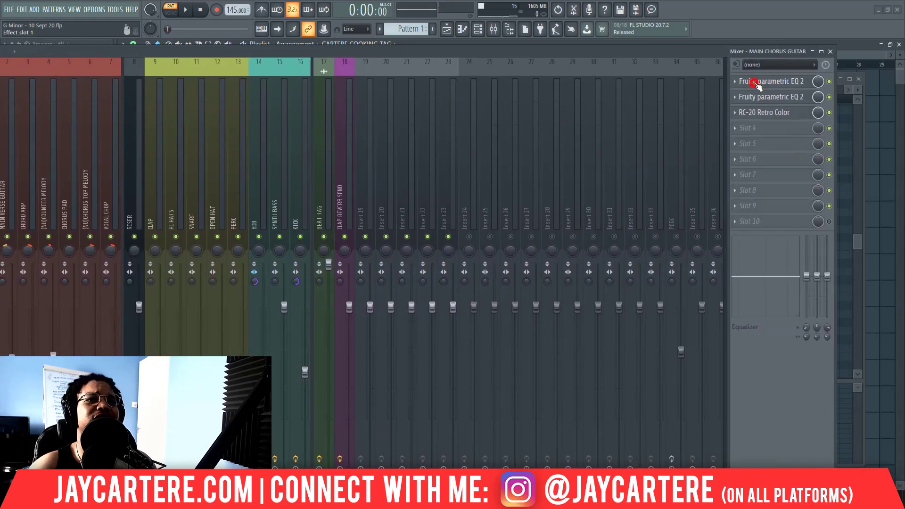
double_click(462, 50)
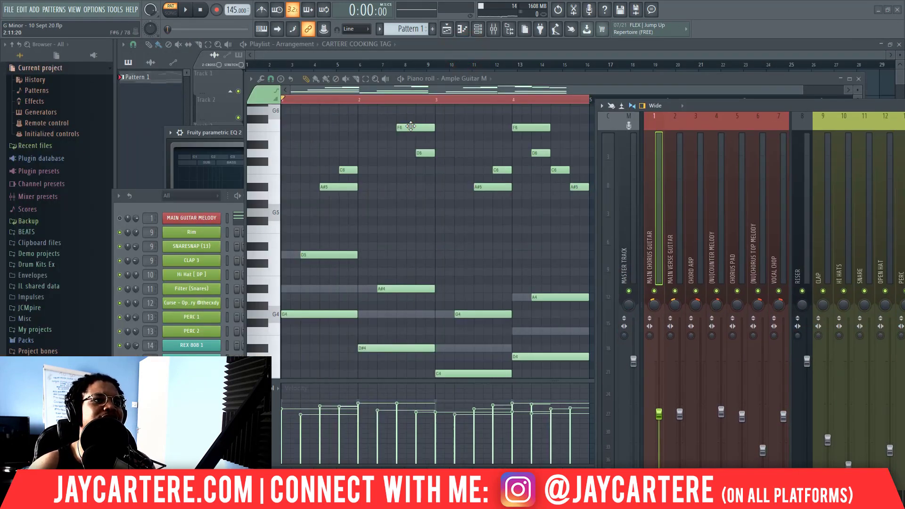
left_click_drag(707, 107, 813, 127)
left_click_drag(595, 79, 904, 126)
left_click_drag(427, 195, 499, 314)
left_click_drag(304, 135, 481, 93)
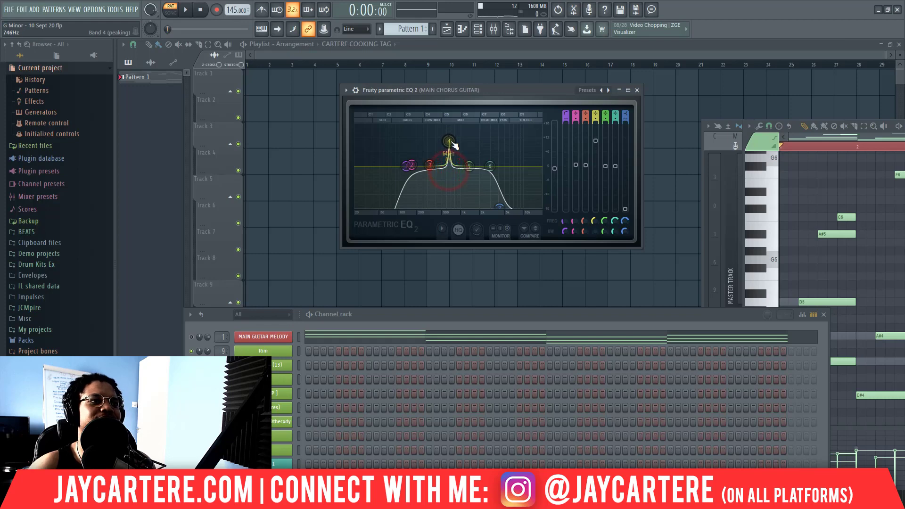
Sweep a narrow boost with EQ band 4 during playback, parking it at 709 Hz with 17.7 dB gain.
left_click_drag(457, 165, 447, 178)
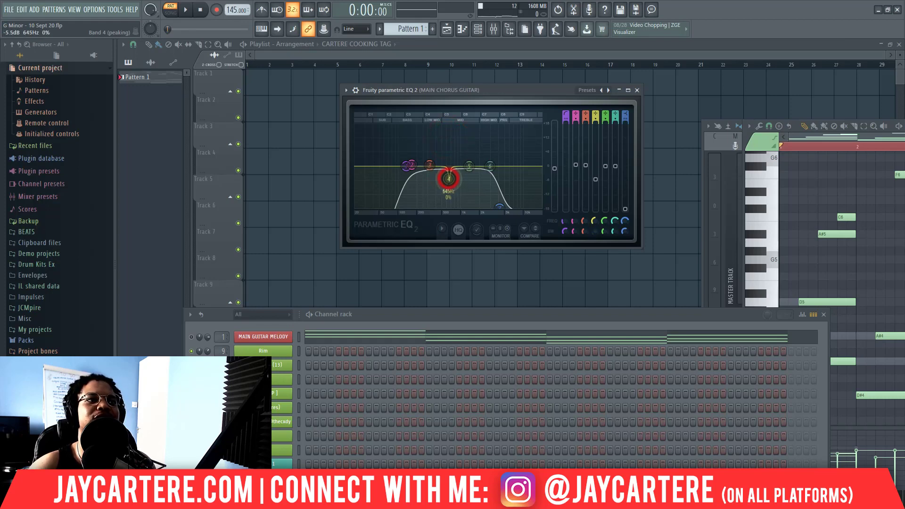
key("space")
left_click_drag(449, 170, 451, 127)
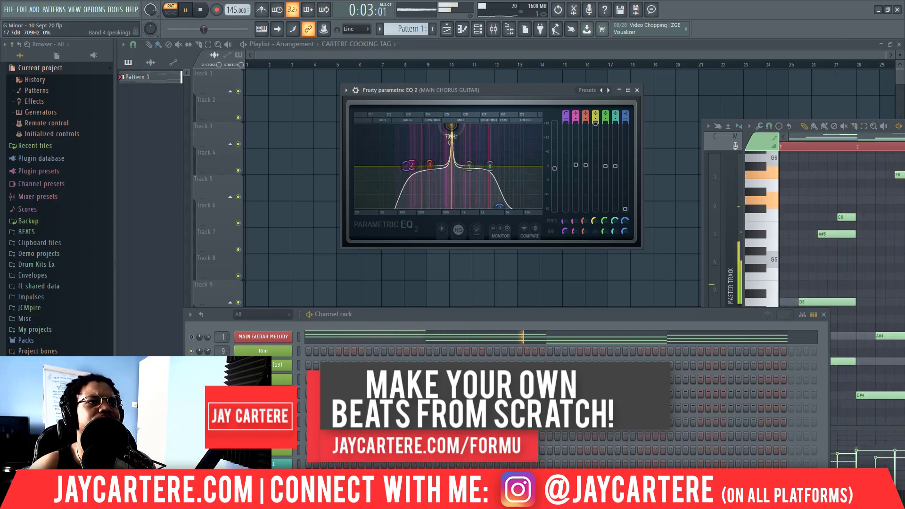
key("space")
Turn EQ band 4 into a wider cut of more than 5 dB at 709 Hz, audition it, and close the EQ.
left_click_drag(596, 125, 595, 172)
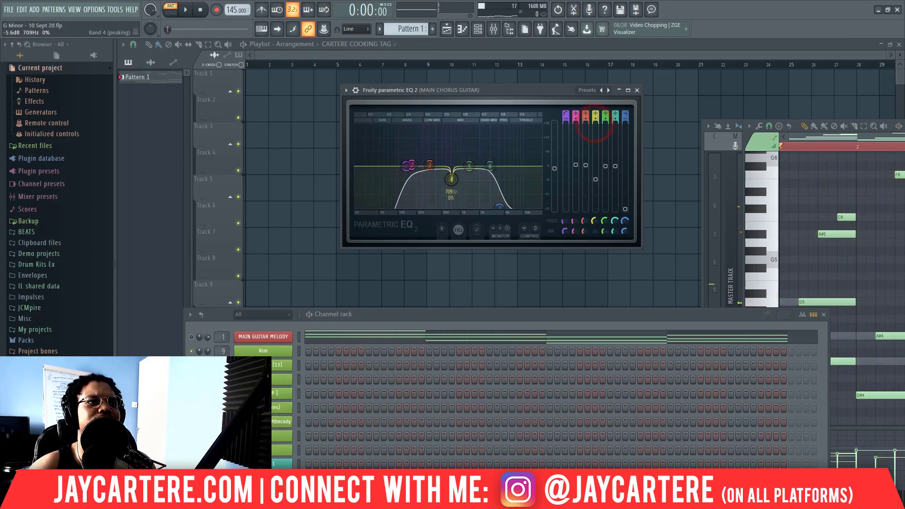
key("space")
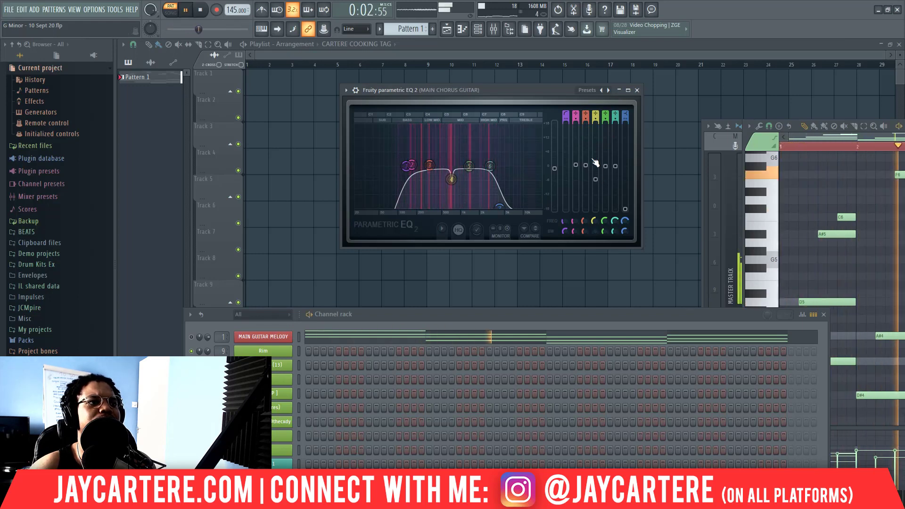
left_click_drag(450, 179, 451, 183)
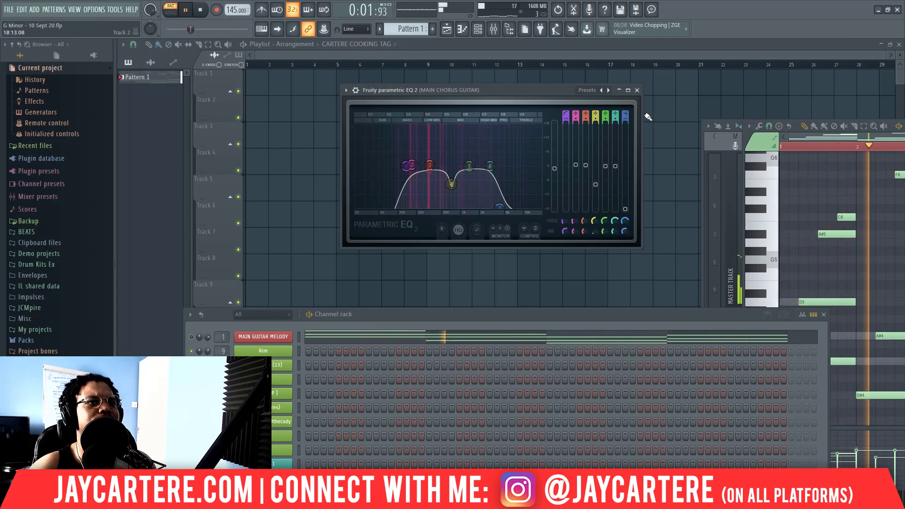
key("space")
scroll(453, 186, "up", 1)
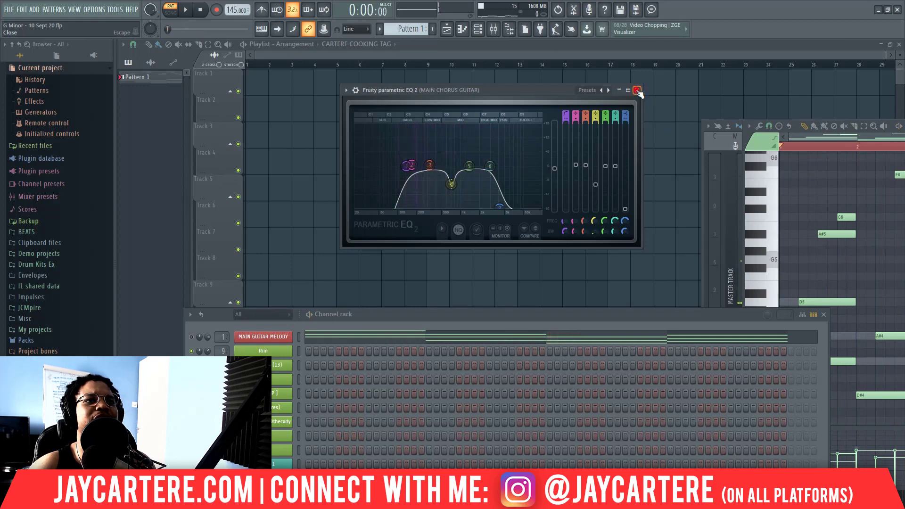
left_click(637, 90)
Load Neutron 3 Compressor into slot 4 of the MAIN CHORUS GUITAR track and move the mixer out of the way.
left_click_drag(904, 126, 335, 43)
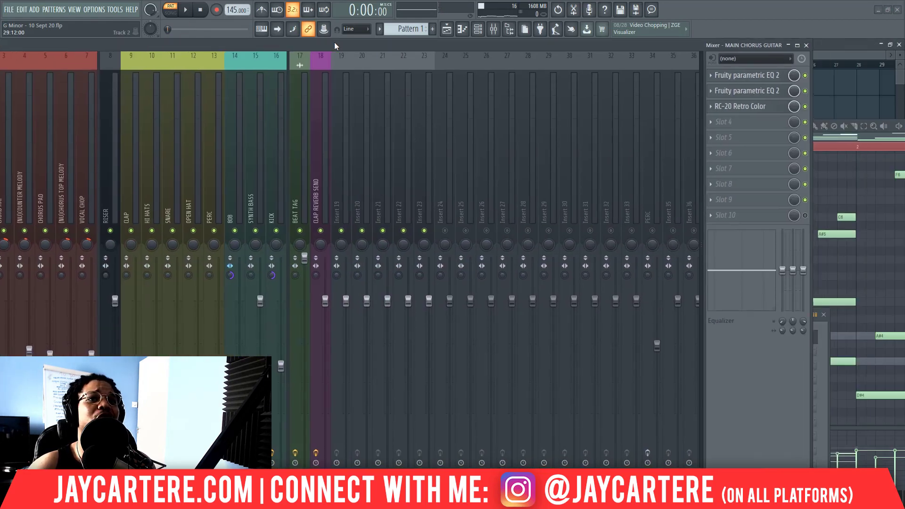
left_click(731, 122)
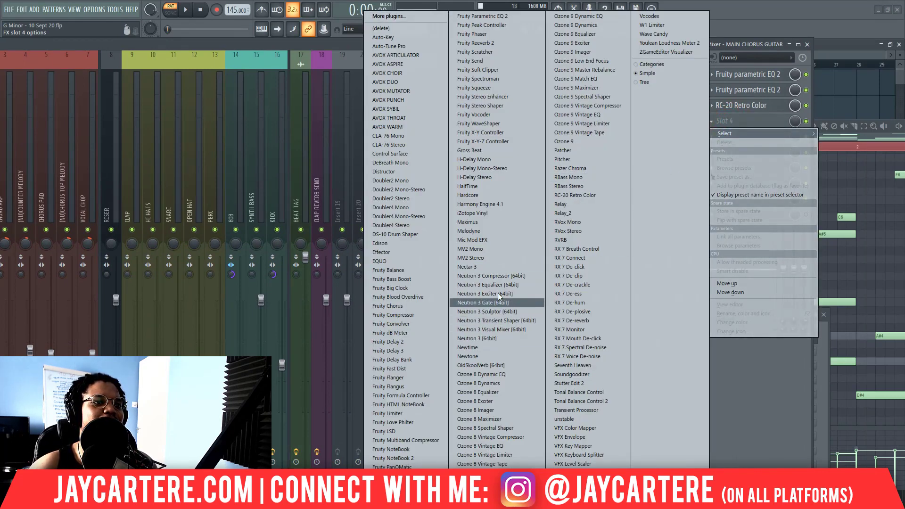
left_click(494, 276)
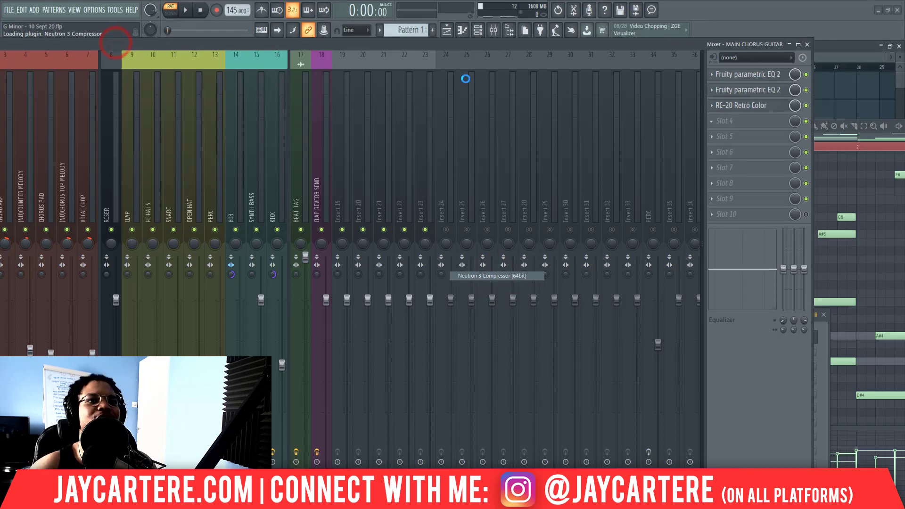
left_click_drag(392, 44, 904, 11)
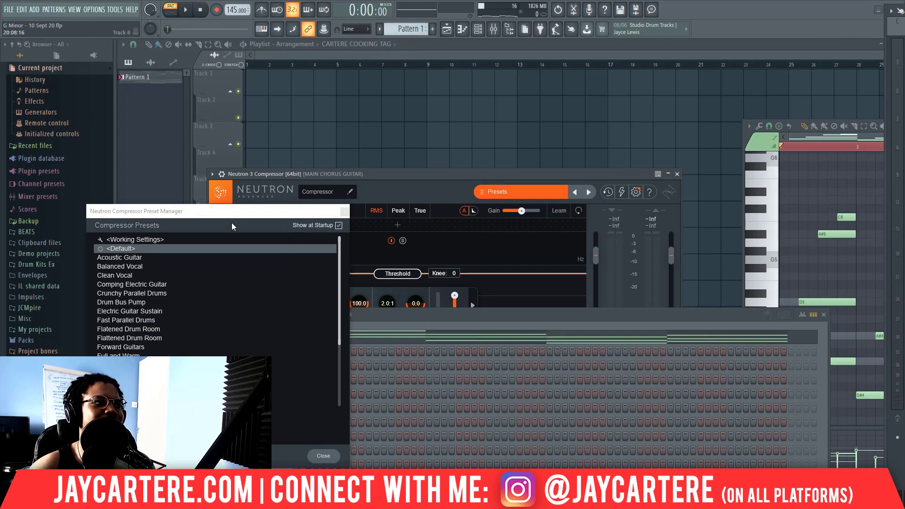
Apply the Acoustic Guitar compressor preset and rearrange the windows so the whole Neutron compressor is visible.
left_click(137, 258)
left_click(344, 212)
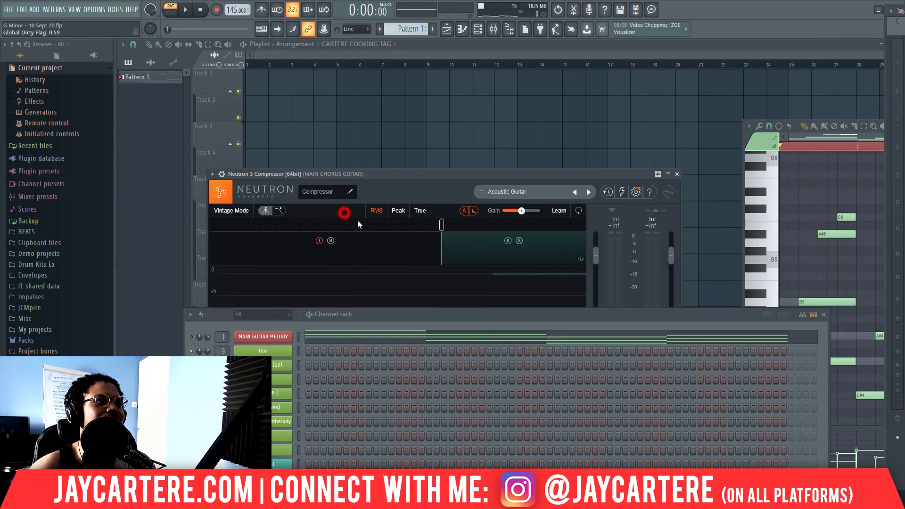
left_click_drag(440, 314, 904, 329)
left_click_drag(491, 174, 490, 71)
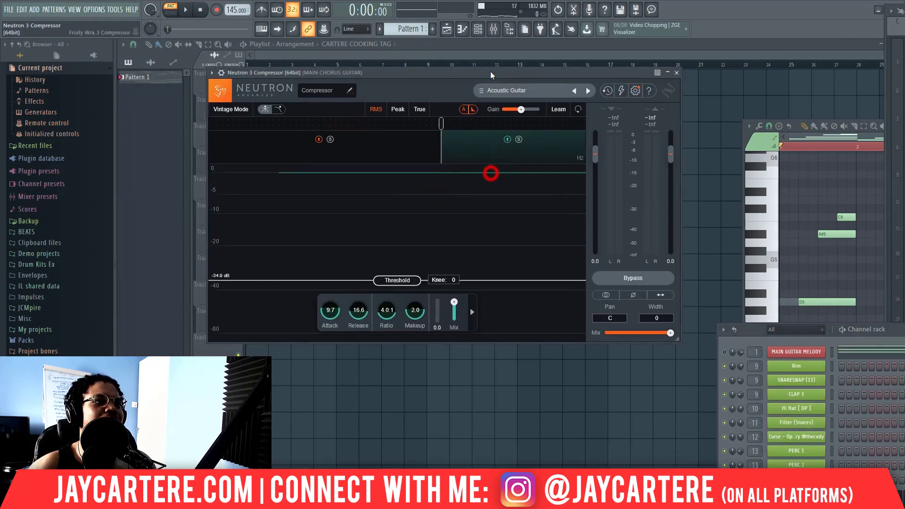
Audition the preset, and set the high band's threshold to -41.1 dB, attack to 0.2 ms and ratio to 15.3:1.
key("space")
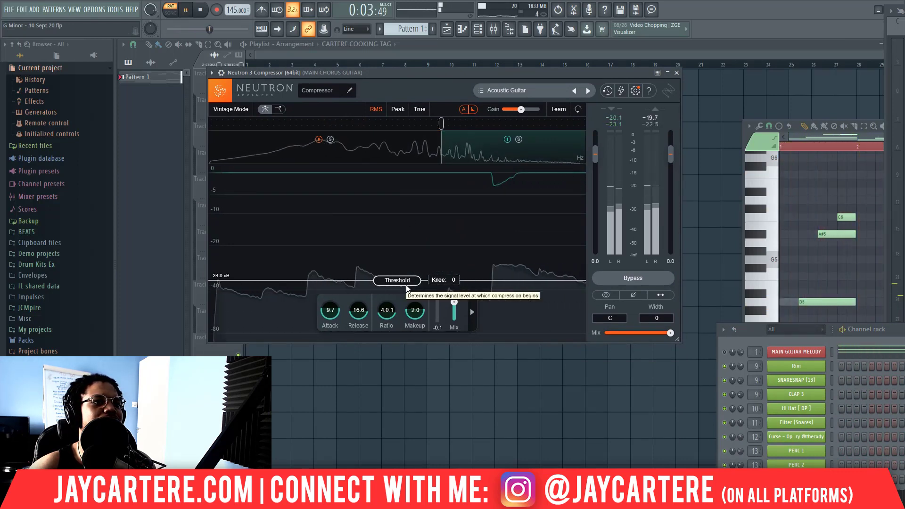
key("space")
left_click_drag(403, 286, 404, 292)
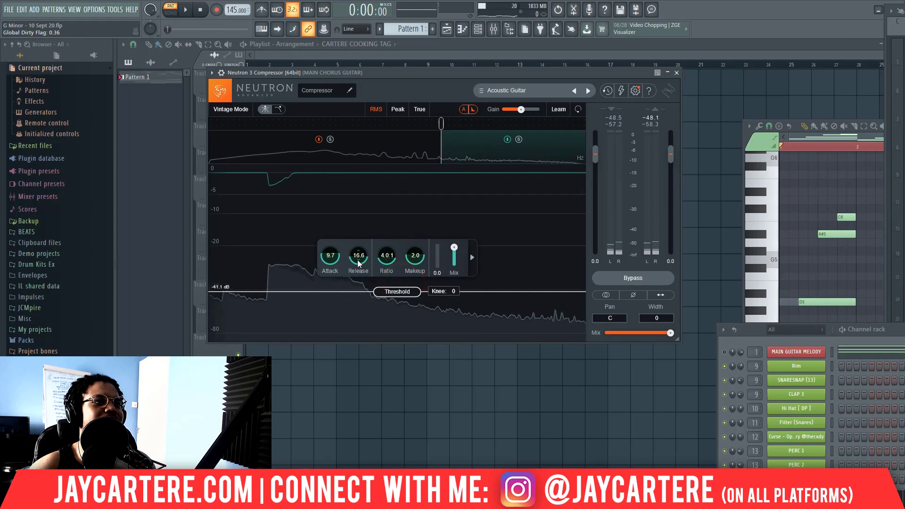
left_click_drag(329, 255, 327, 306)
left_click_drag(385, 261, 386, 215)
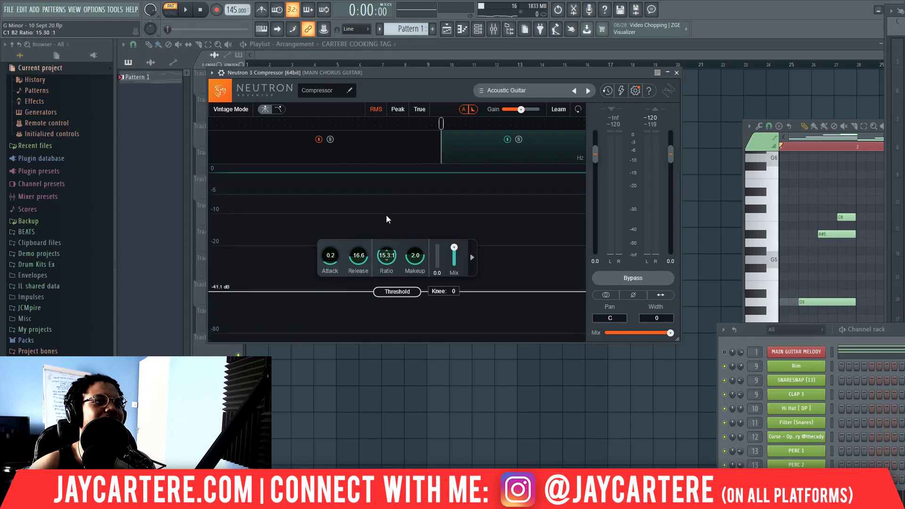
Set the compressor's low band threshold to -27.0 dB and its attack to 0.2 ms.
left_click(370, 149)
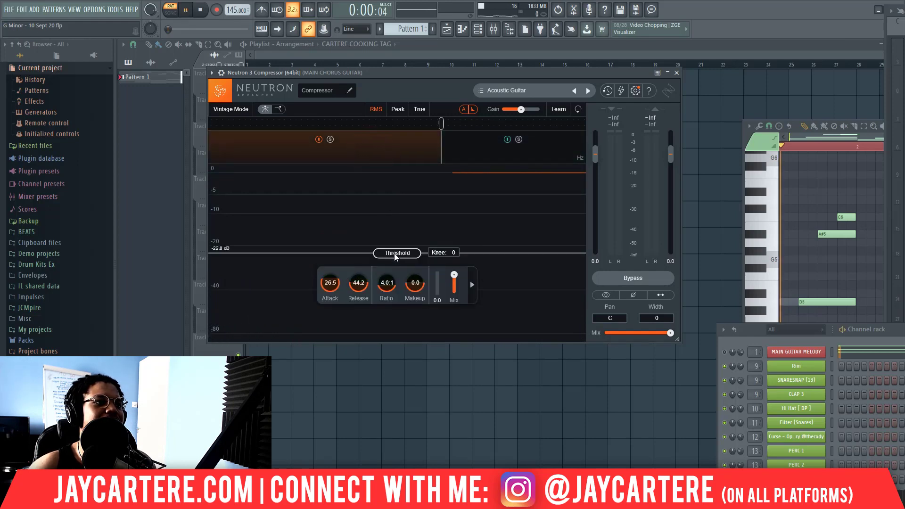
left_click_drag(394, 257, 326, 360)
key("space")
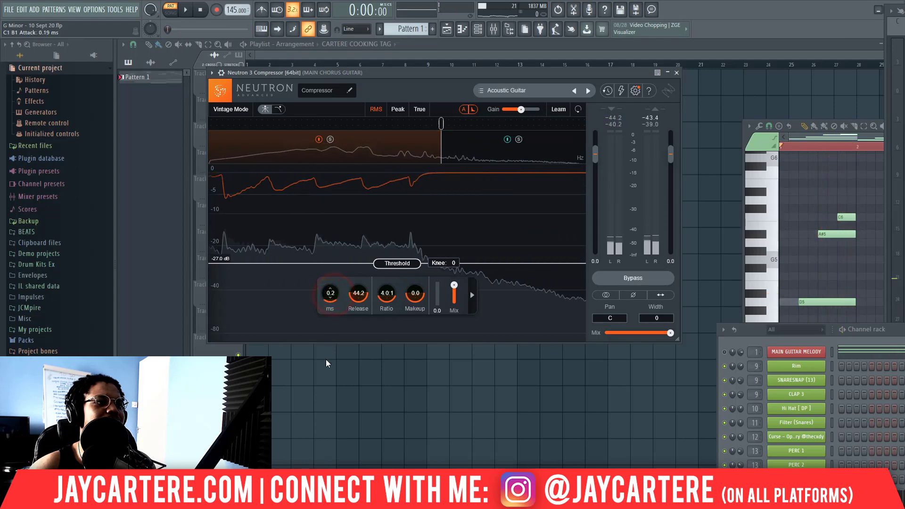
Try a 30:1 ratio on the low band during playback, and reduce the ratio to 6.0:1.
left_click_drag(387, 293, 388, 224)
key("space")
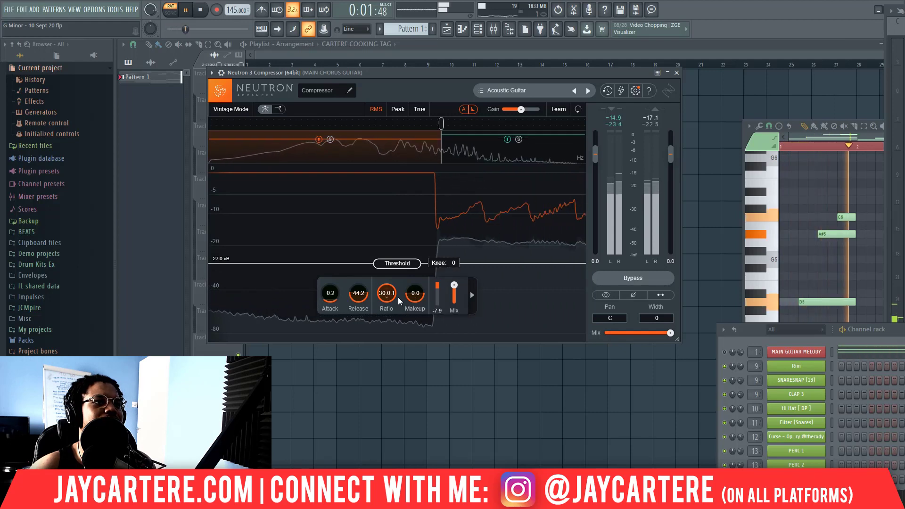
key("space")
left_click_drag(388, 307, 386, 339)
key("space")
left_click_drag(391, 298, 391, 312)
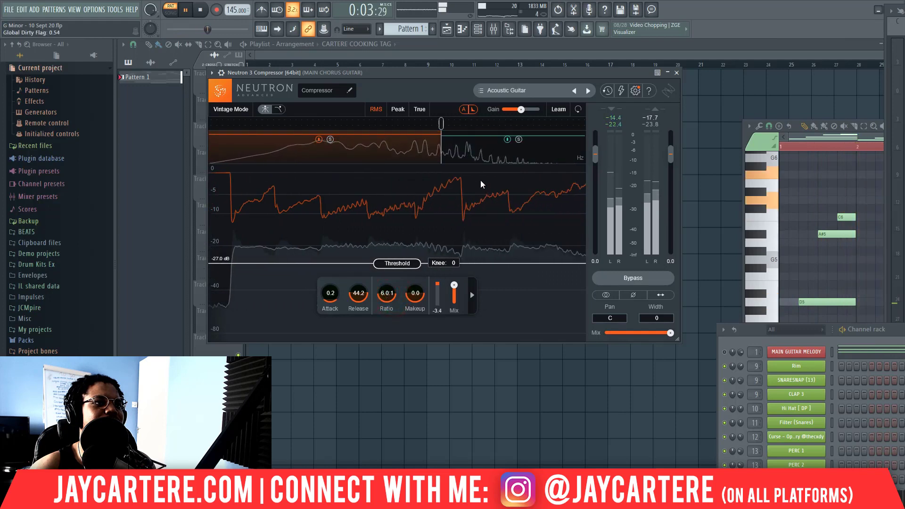
Set the compressor's high band attack to 1.8 ms and its ratio to 3.9:1 while auditioning.
left_click(474, 149)
key("space")
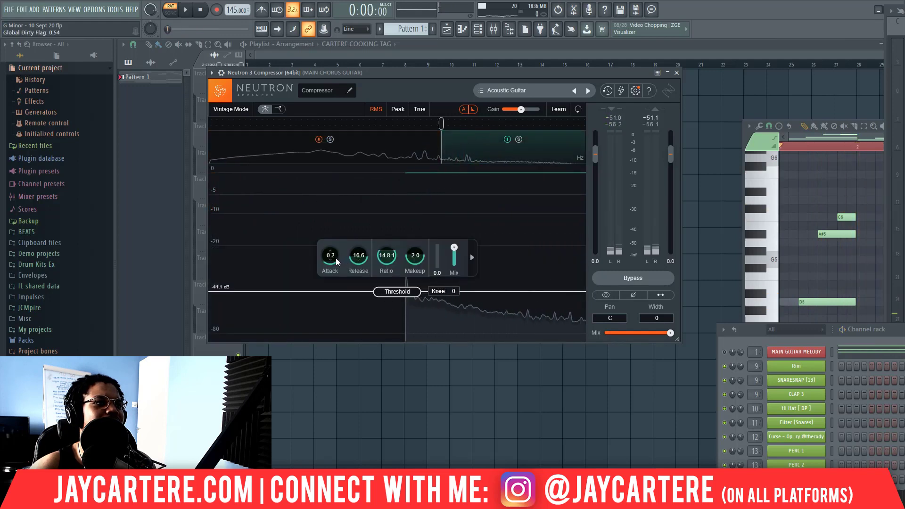
left_click_drag(330, 255, 333, 226)
key("space")
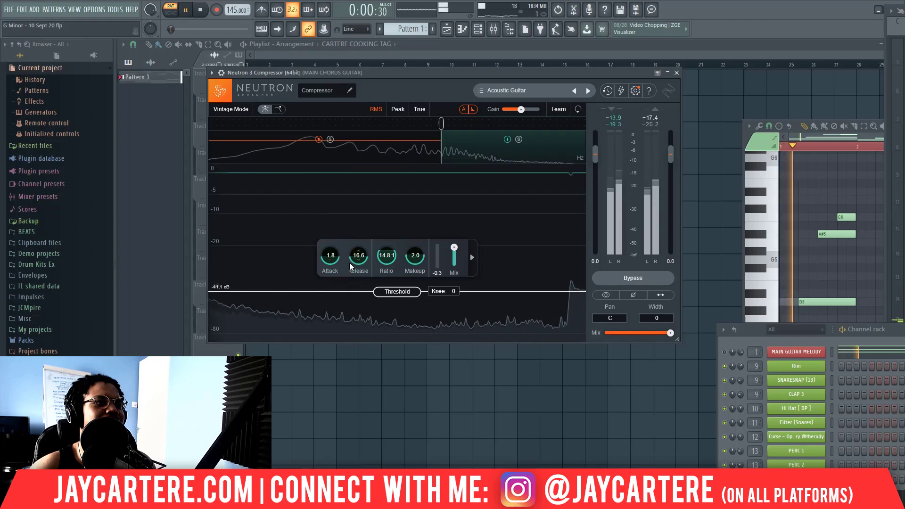
left_click_drag(392, 261, 390, 267)
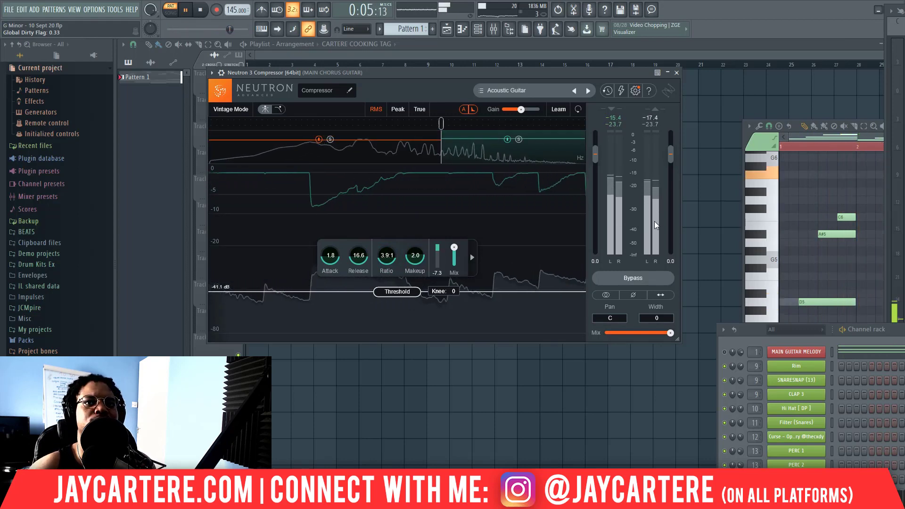
Lower the high band's ratio to 2.3:1 and audition the guitar.
key("space")
left_click_drag(390, 258, 388, 271)
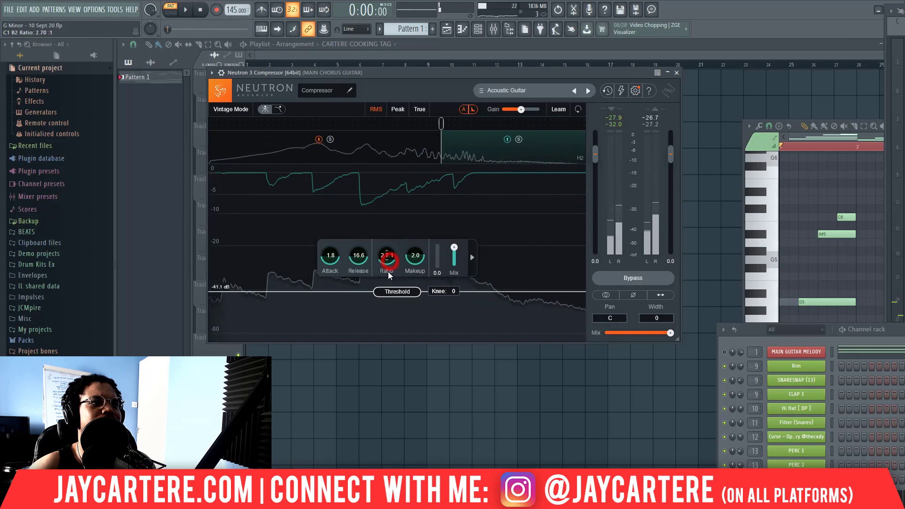
key("space")
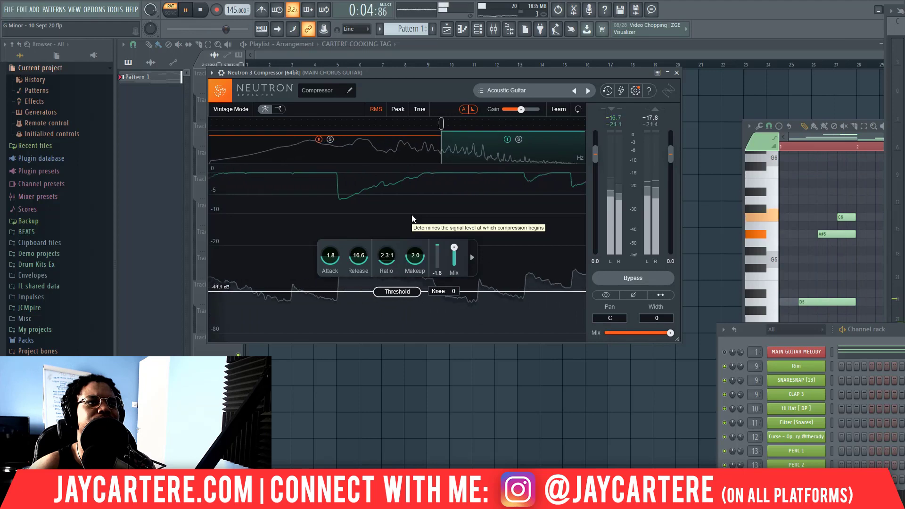
key("space")
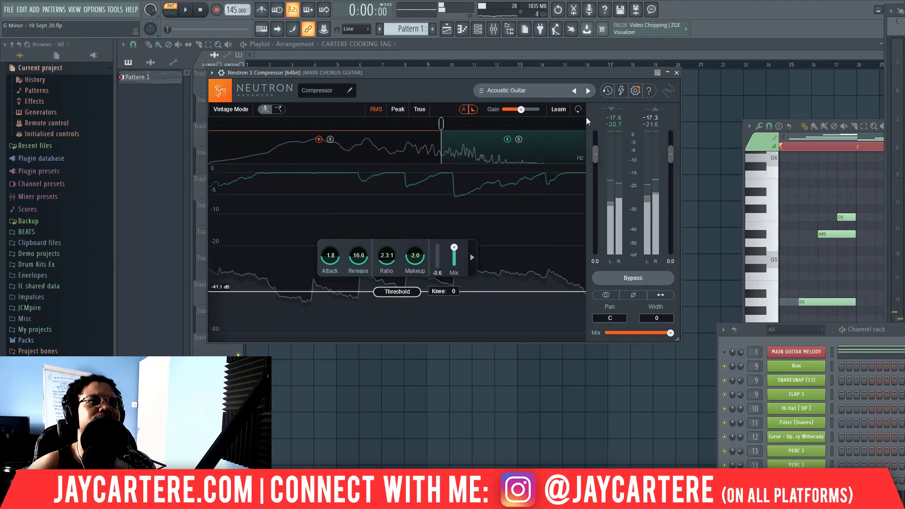
Close the Neutron compressor and the Ample Guitar M piano roll.
left_click(676, 72)
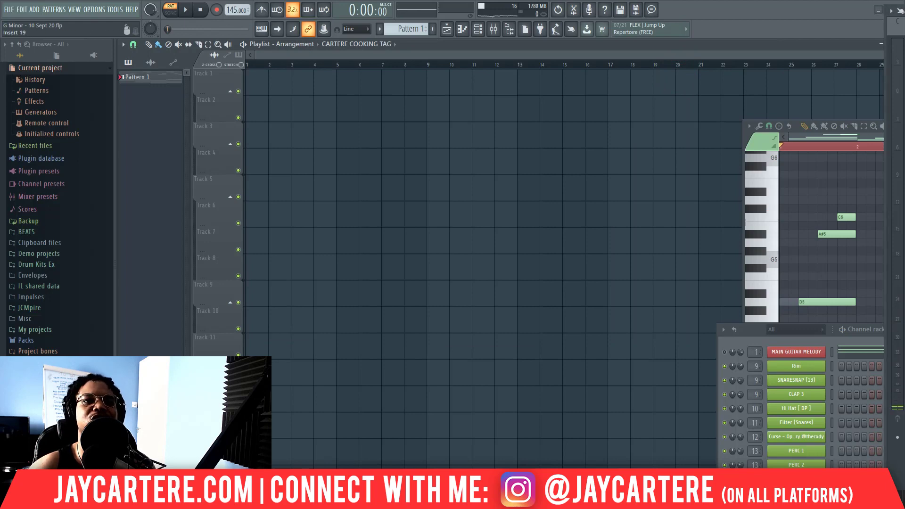
left_click(743, 132)
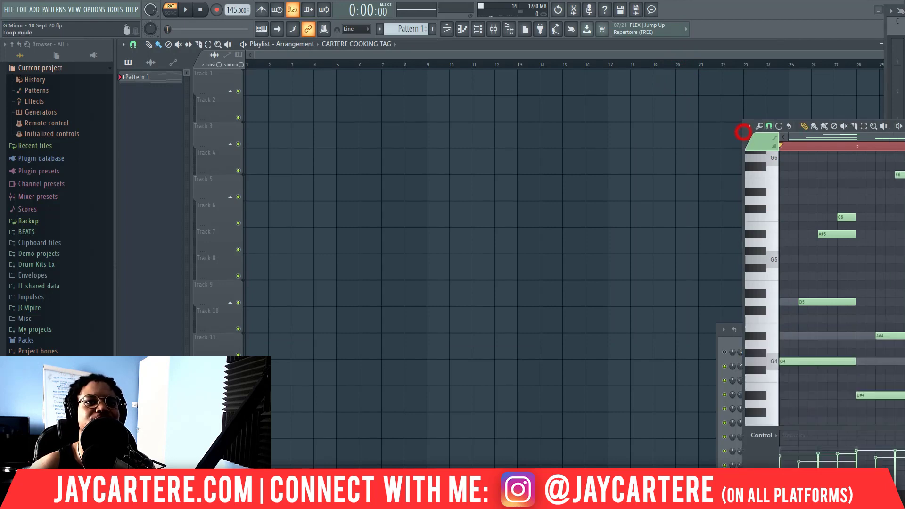
left_click_drag(743, 132, 359, 123)
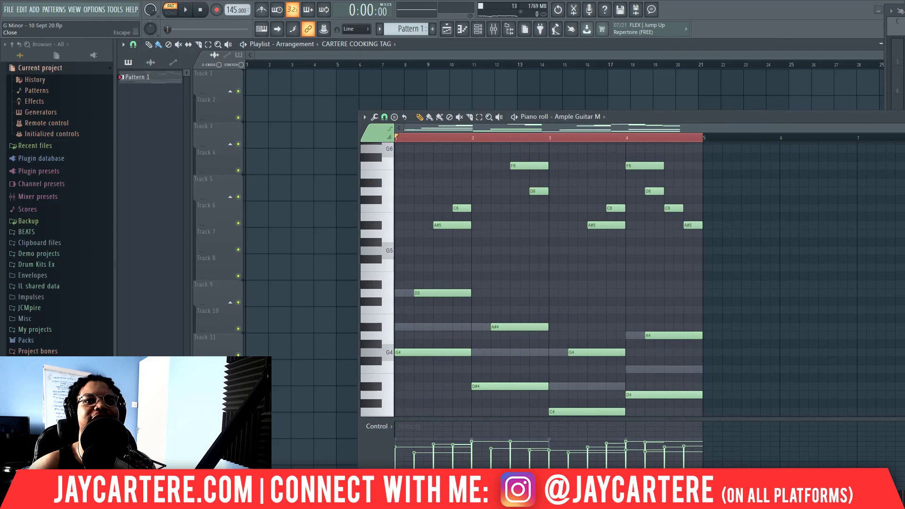
key("Escape")
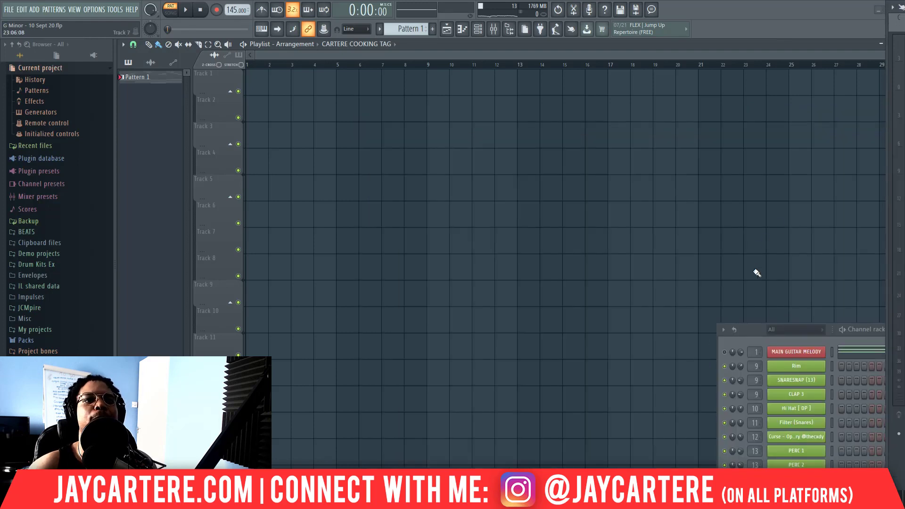
Place Pattern 1 at the start of Track 1 in the playlist and consolidate it into an audio clip.
left_click_drag(760, 329, 221, 239)
left_click_drag(166, 77, 248, 83)
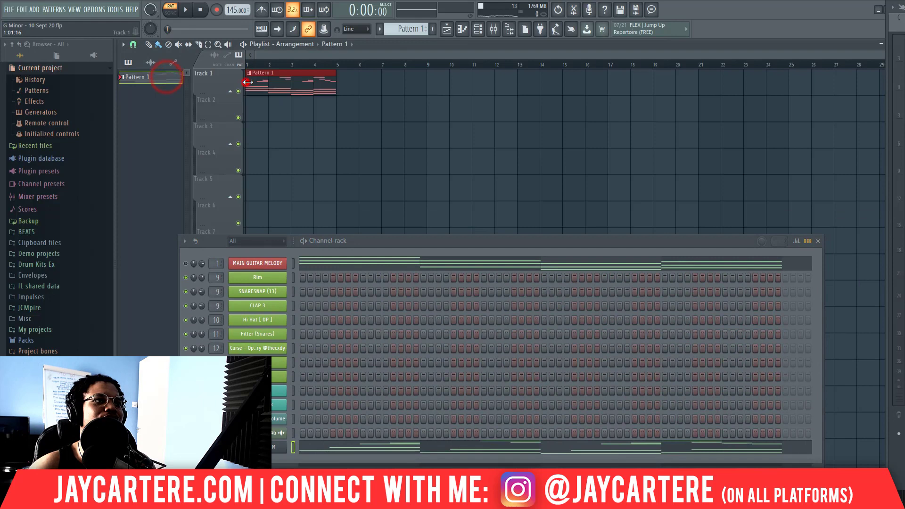
left_click(329, 113)
right_click(372, 113)
left_click_drag(340, 107, 251, 72)
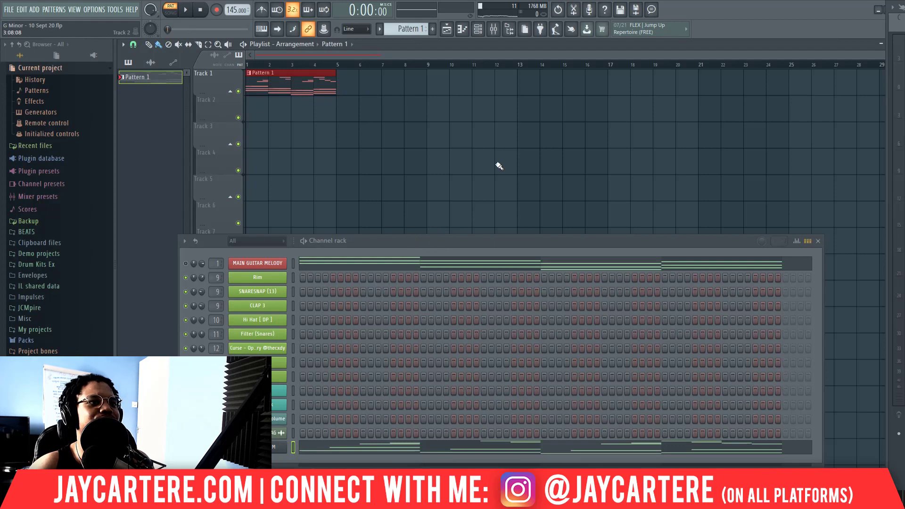
key("ctrl+alt+c")
left_click_drag(466, 153, 469, 85)
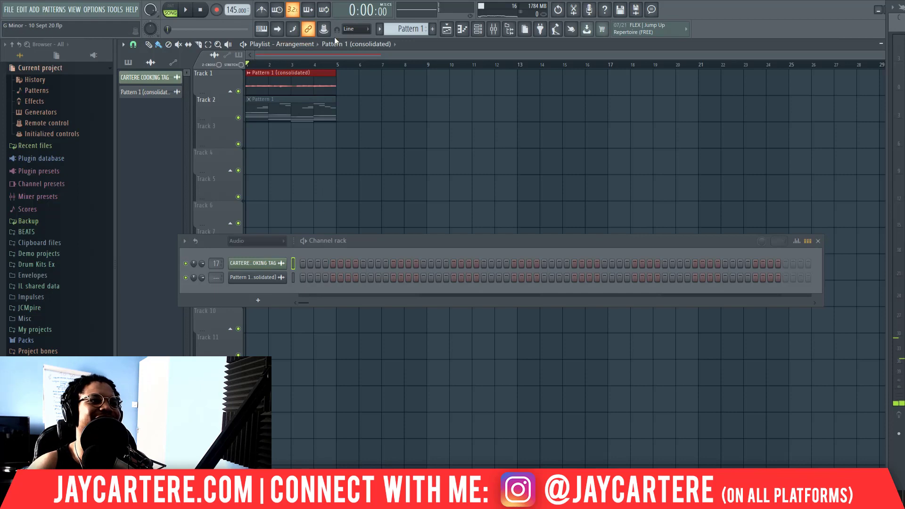
Remove the consolidated clip from Track 1 and place Pattern 1 there at bar 1 instead.
scroll(401, 29, "down", 1)
scroll(403, 29, "up", 1)
right_click(306, 79)
left_click(288, 111)
left_click(246, 83)
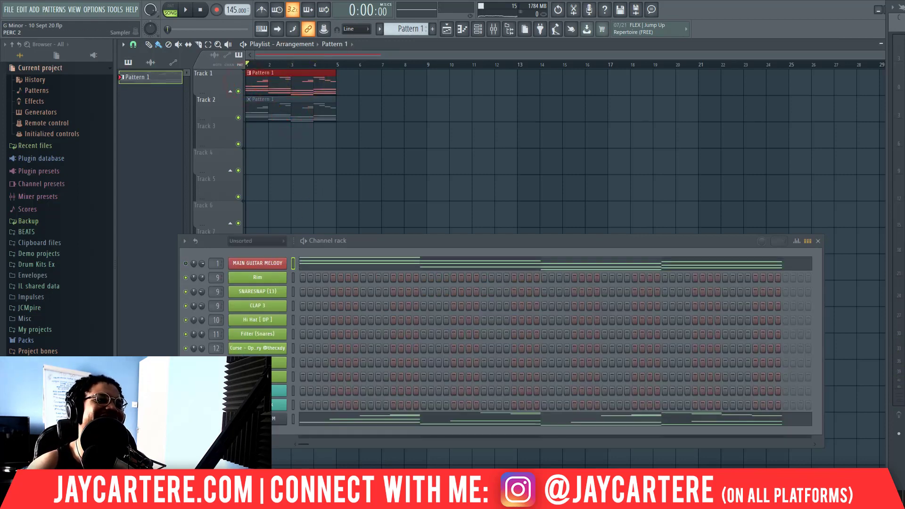
Try transposing all the Ample Guitar M notes up an octave, audition them, and transpose them back down.
right_click(278, 419)
left_click(319, 353)
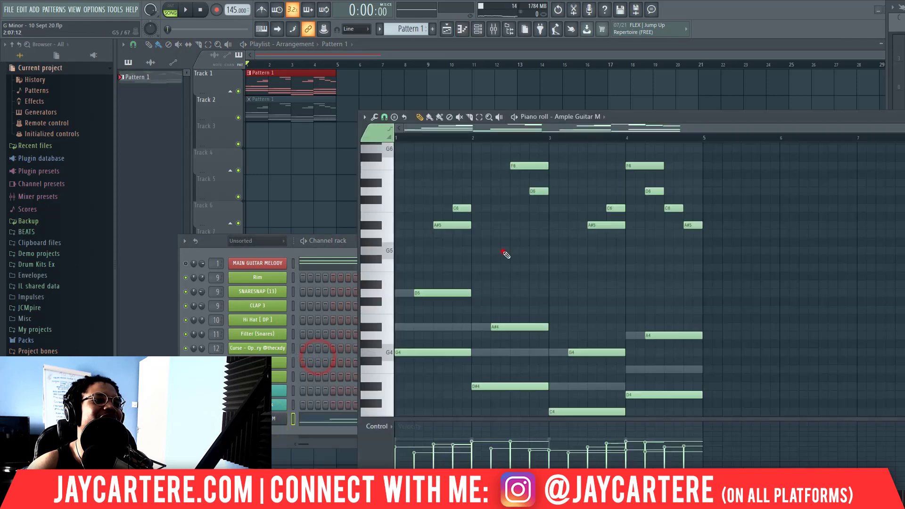
key("ctrl+a")
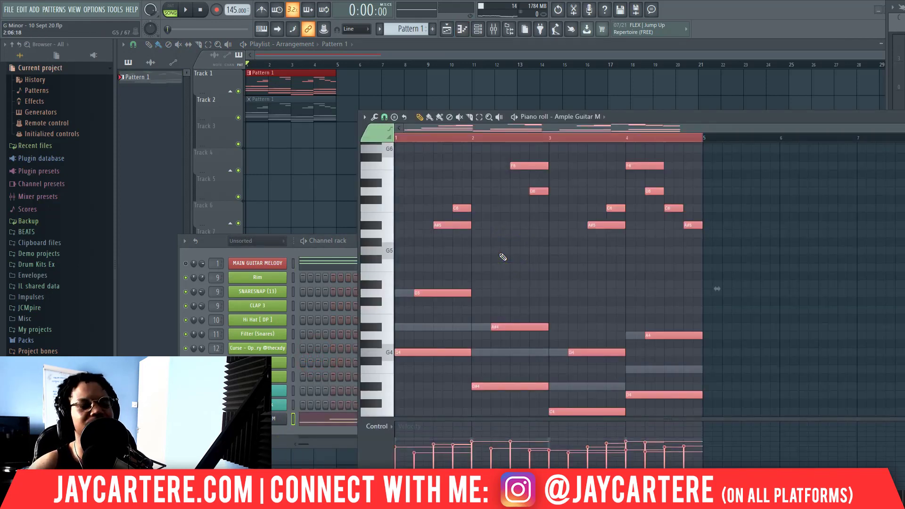
key("ctrl+Up")
key("space")
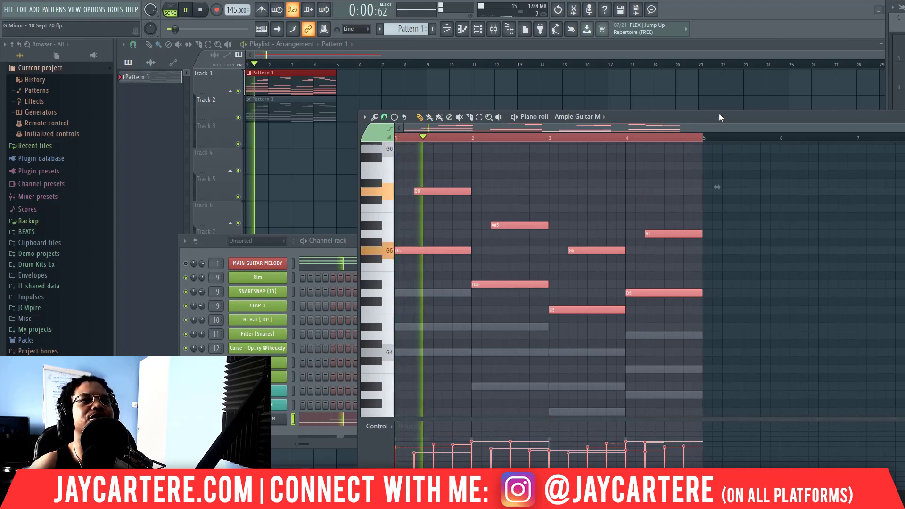
left_click_drag(719, 118, 609, 117)
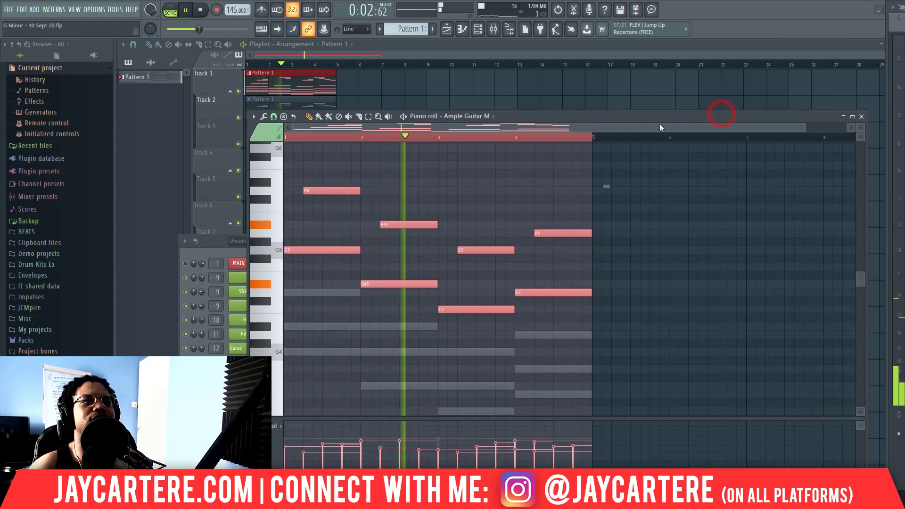
key("space")
scroll(405, 216, "up", 4)
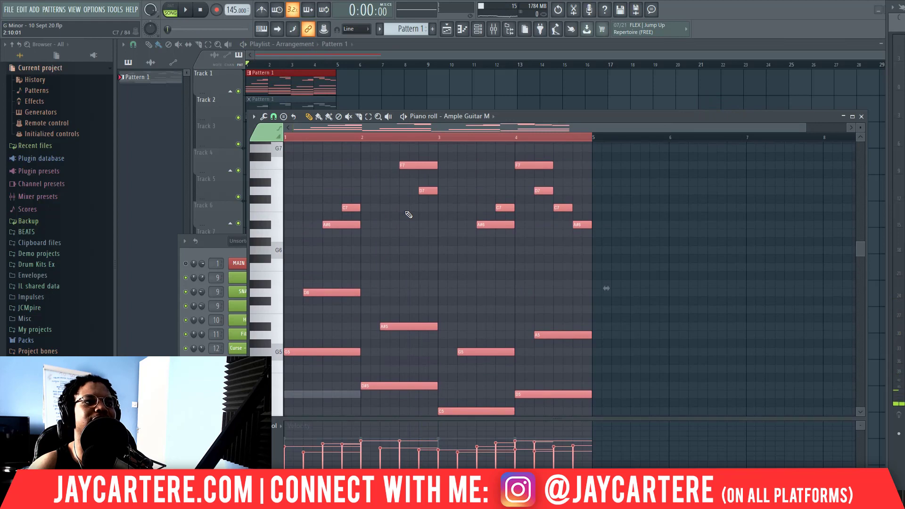
key("ctrl+Down")
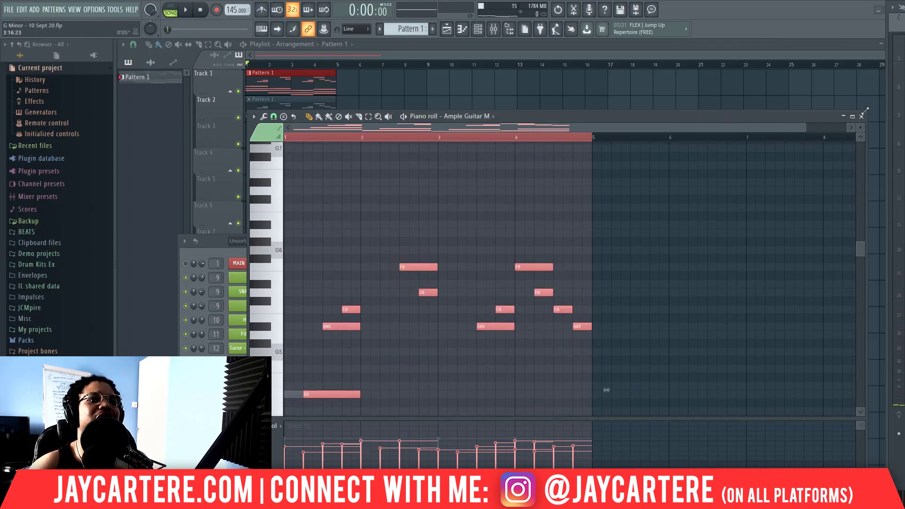
left_click(862, 117)
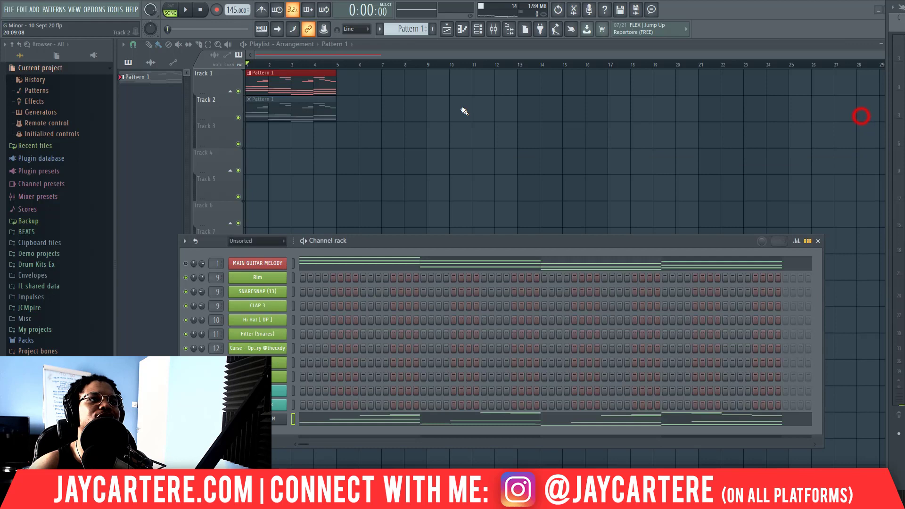
Move Pattern 1 down to Track 3 and place the Pattern 1 (consolidated) audio clip at the start of Track 1.
left_click(271, 79)
left_click(151, 63)
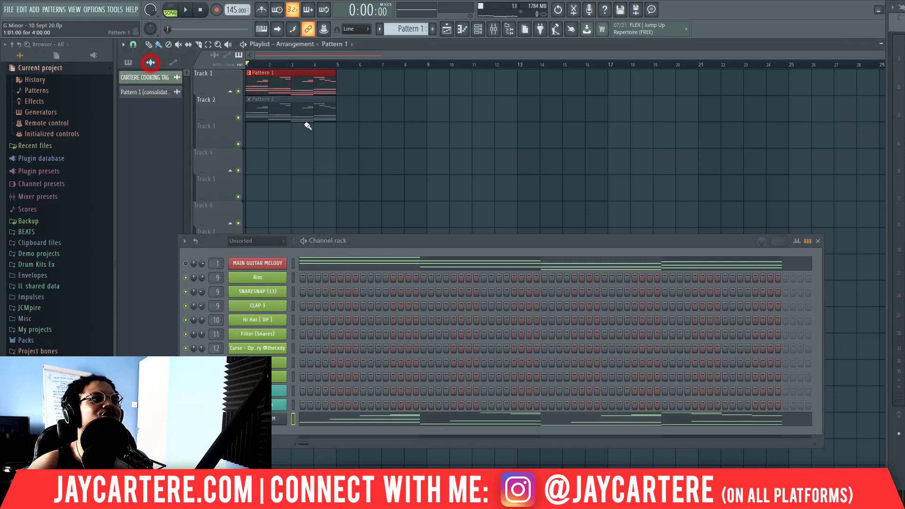
left_click(165, 95)
left_click_drag(290, 86, 275, 145)
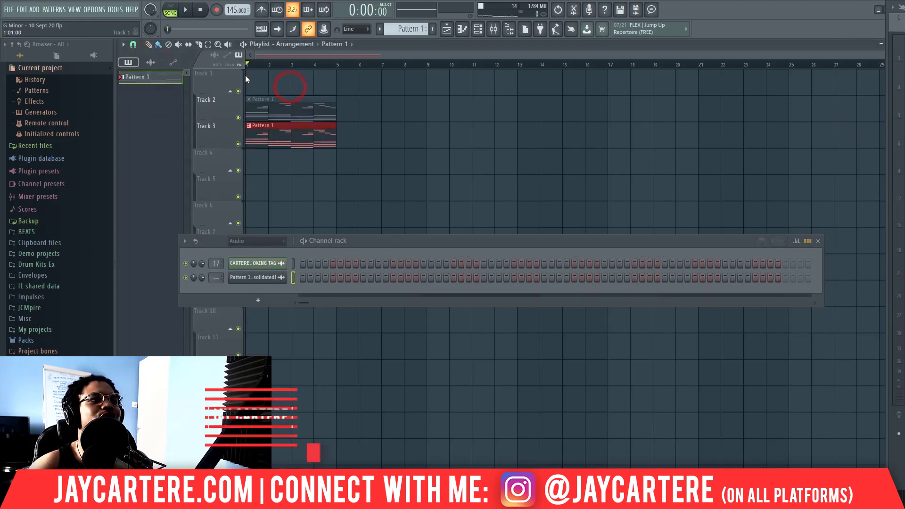
left_click(256, 80)
right_click(258, 82)
left_click(151, 63)
left_click(153, 91)
left_click(251, 80)
Raise the consolidated clip's stretch pitch in Auto mode and route the clip to mixer track 1, MAIN CHORUS GUITAR.
double_click(294, 86)
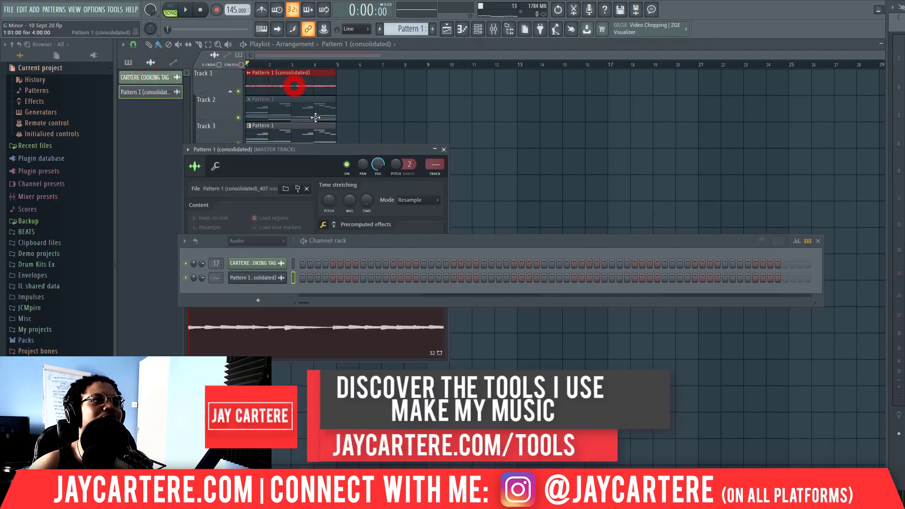
left_click(444, 149)
double_click(312, 91)
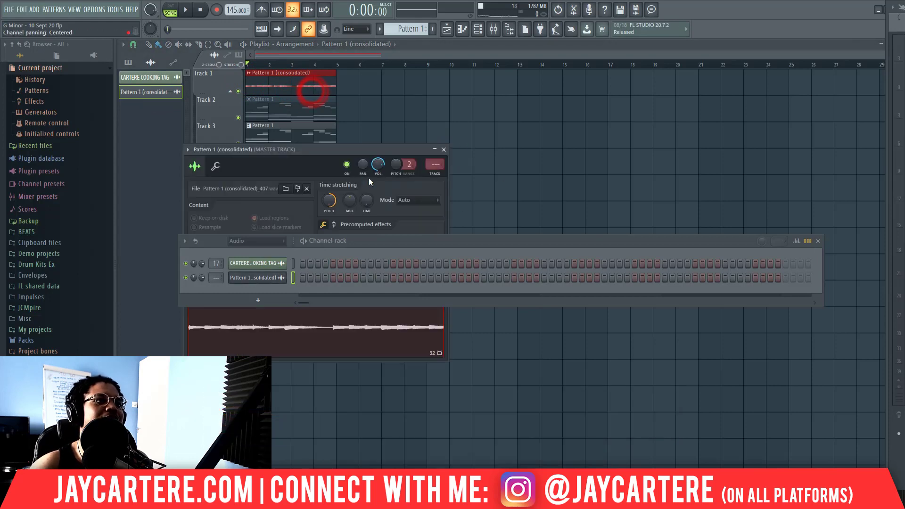
left_click_drag(433, 164, 433, 160)
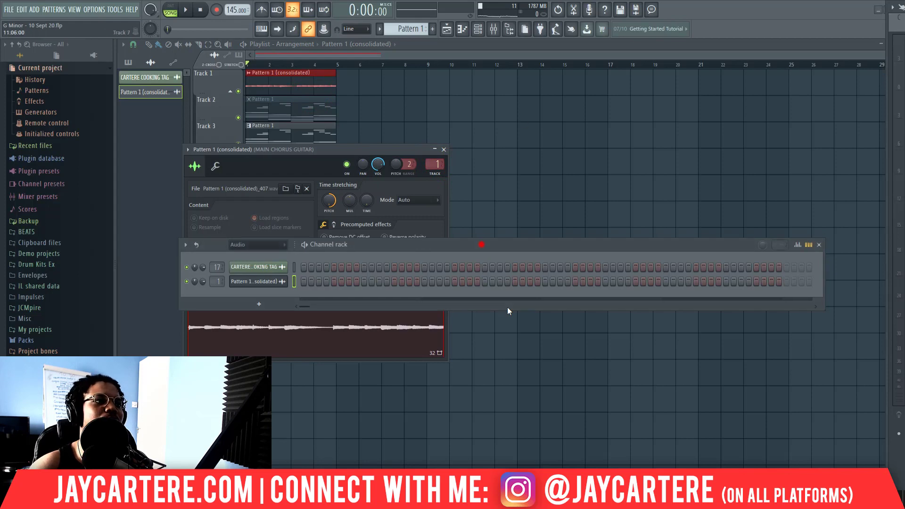
Set the consolidated clip's declicking mode to Crossfade (bleeding) and audition it.
left_click_drag(481, 244, 556, 398)
left_click(308, 246)
left_click(286, 293)
key("space")
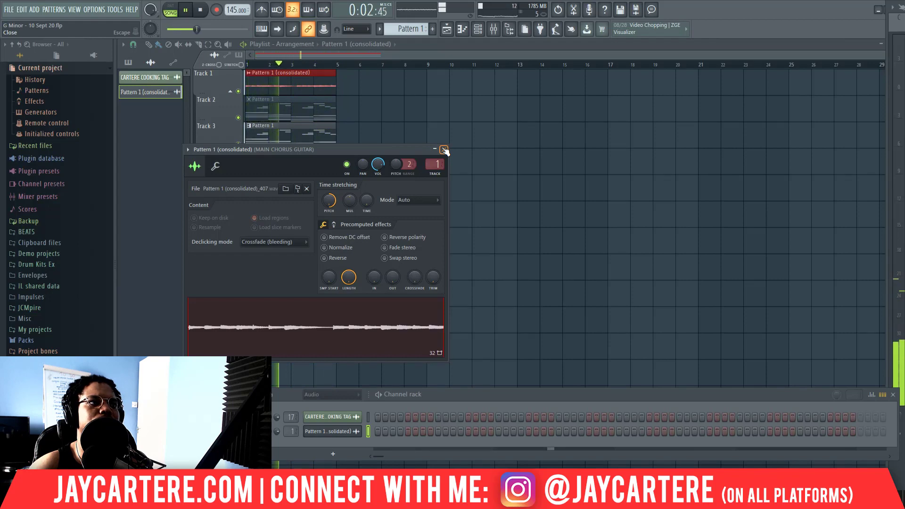
key("space")
Return to Pattern 1's channels, move the windows clear of the playlist clips, and play the pitched guitar clip.
left_click(412, 32)
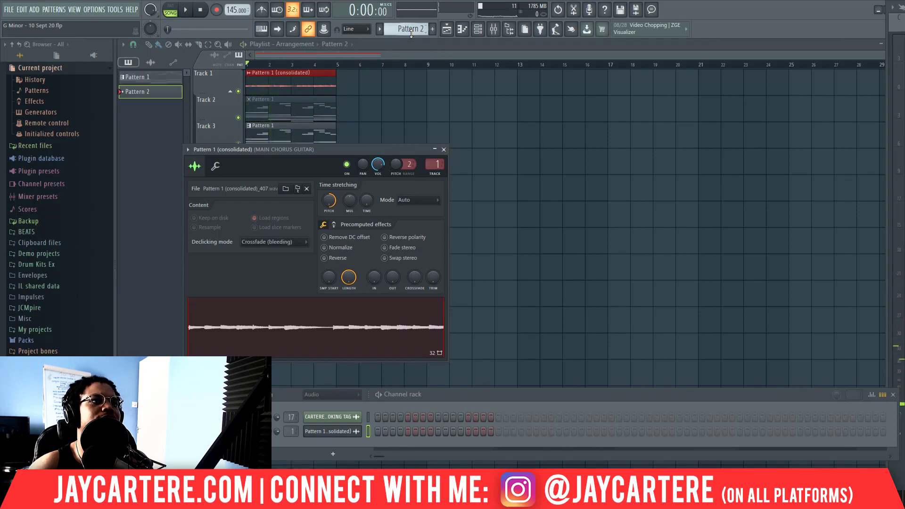
left_click_drag(448, 394, 465, 211)
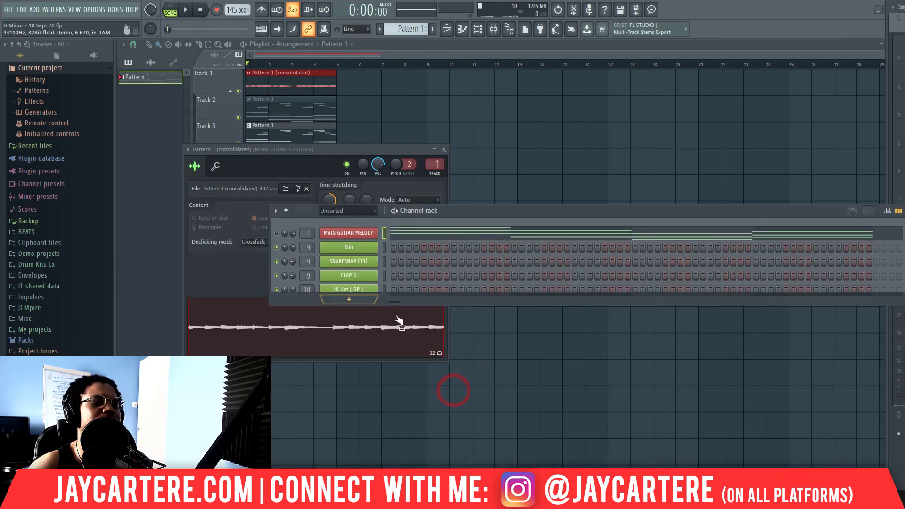
left_click(431, 304)
key("space")
left_click_drag(467, 216, 593, 360)
left_click_drag(340, 151, 357, 135)
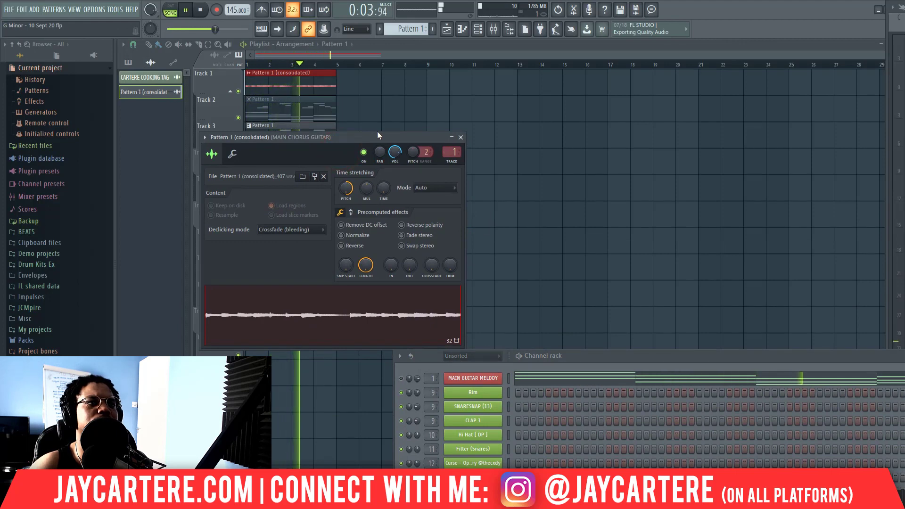
Close the pitched clip's settings and consolidate the Track 1 guitar clip into a new audio clip.
key("space")
left_click(461, 138)
left_click(361, 87)
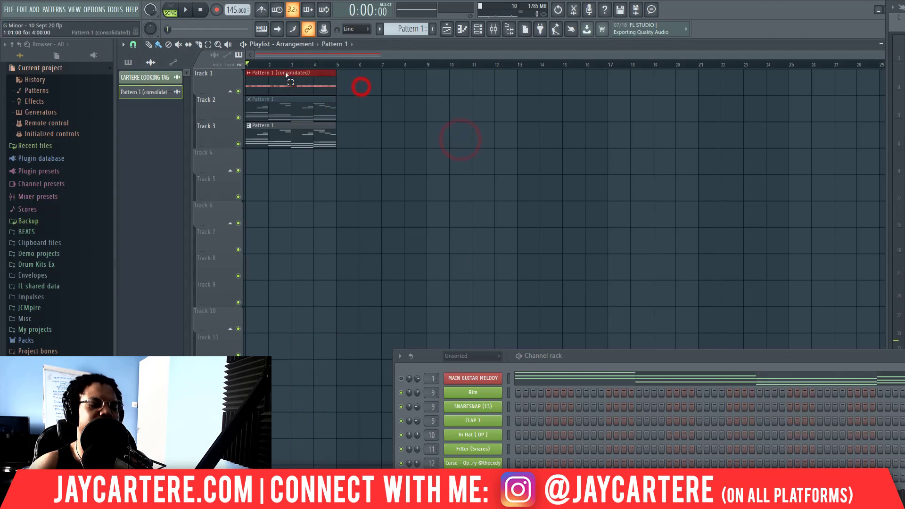
key("ctrl+alt+c")
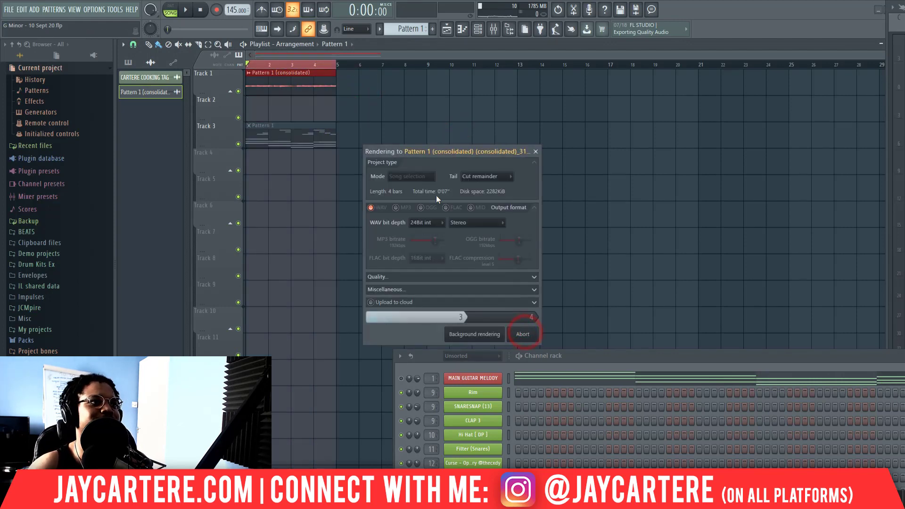
Normalize the new clip, set Crossfade (bleeding) declicking and Auto stretching with lowered pitch, route it to mixer track 1, and set its volume to 38%.
double_click(301, 85)
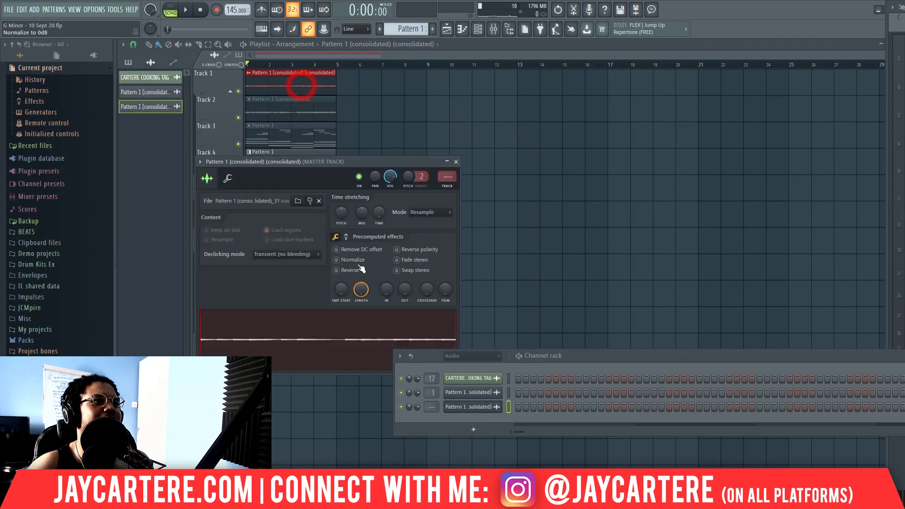
left_click(313, 253)
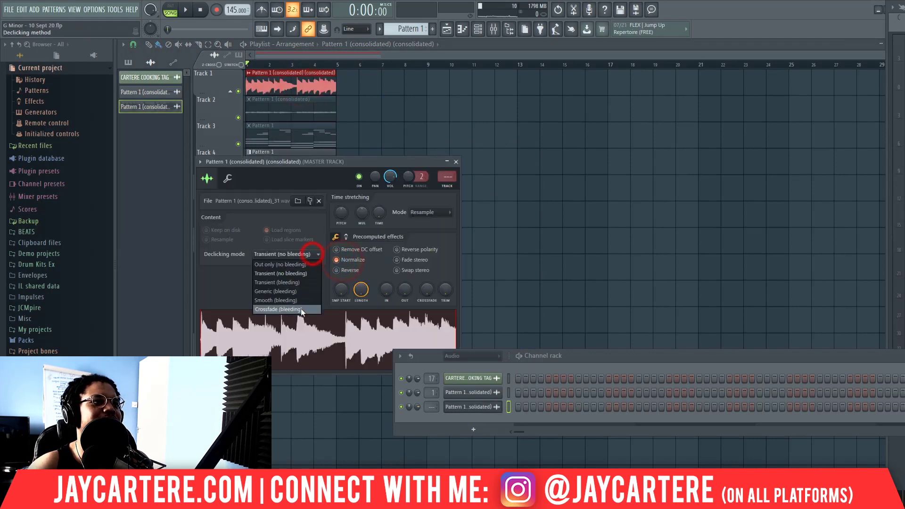
left_click(301, 309)
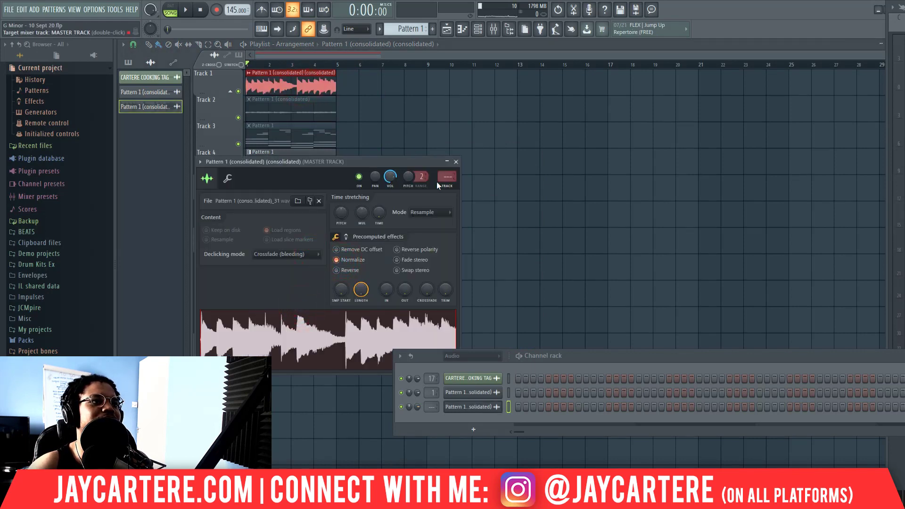
left_click_drag(449, 180, 450, 178)
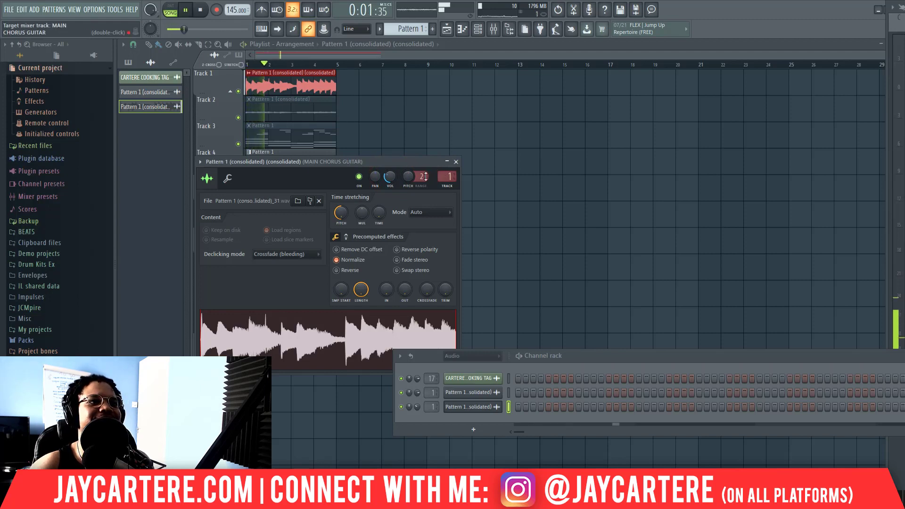
left_click(391, 176)
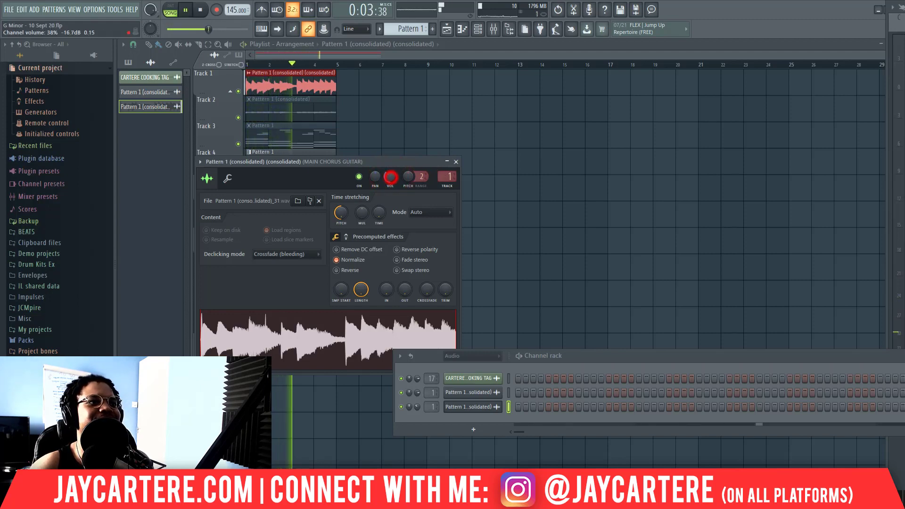
left_click(456, 162)
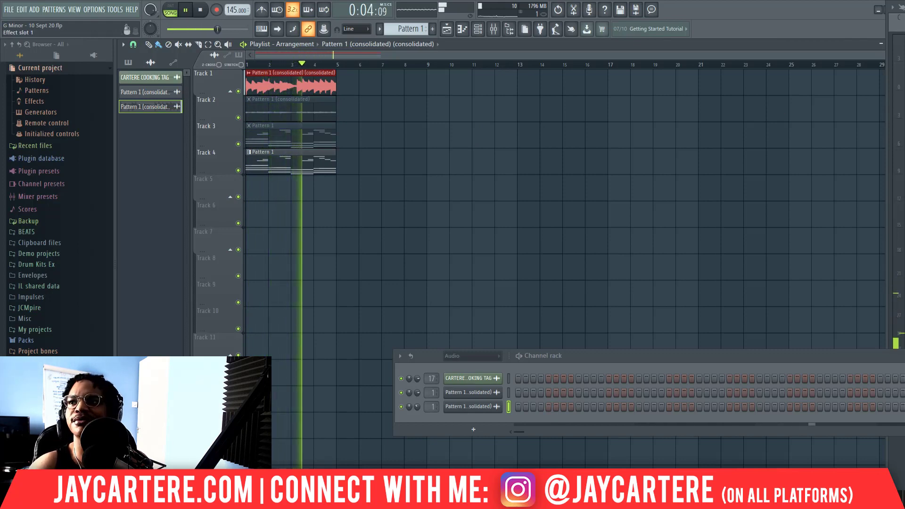
Boost band 5 of the main chorus guitar's parametric EQ by 14.8 dB at 1381 Hz and audition it.
left_click(904, 52)
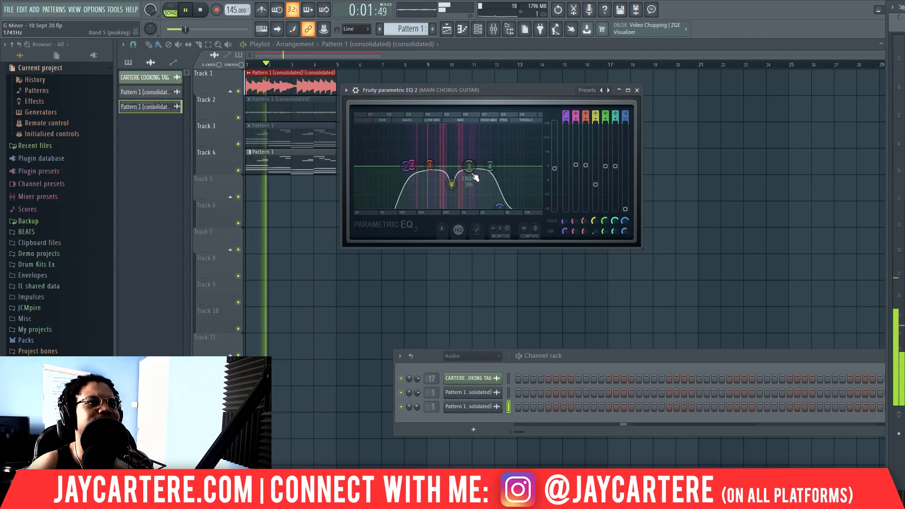
key("space")
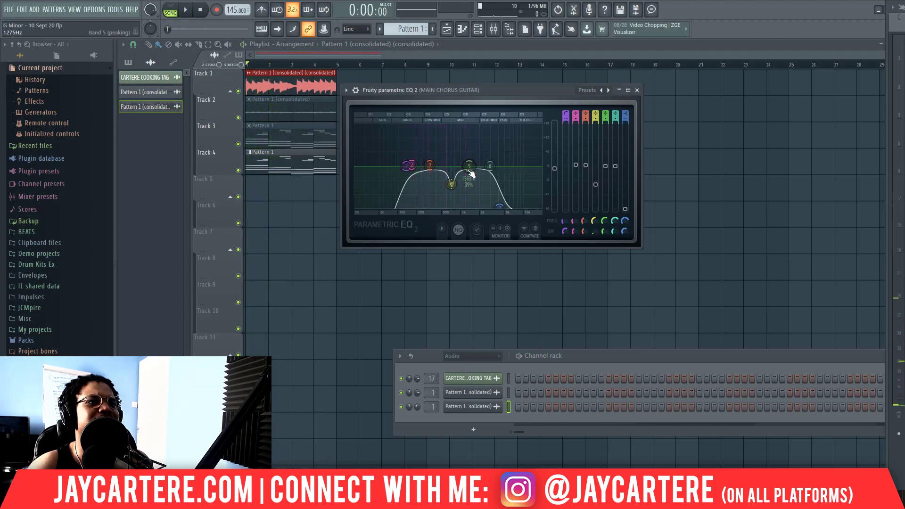
left_click_drag(470, 165, 469, 132)
key("space")
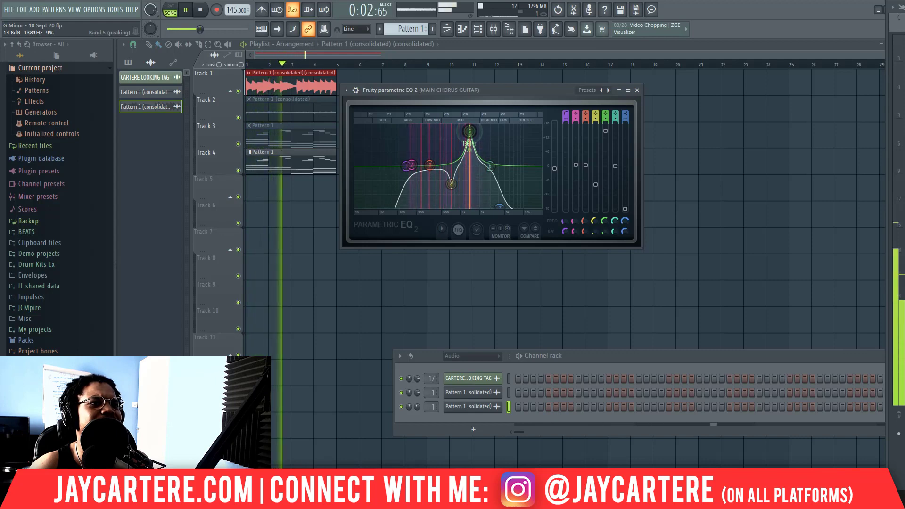
key("space")
Cut EQ band 5 to -7.2 dB at 1381 Hz, audition the guitar, and close the equalizer.
right_click(605, 130)
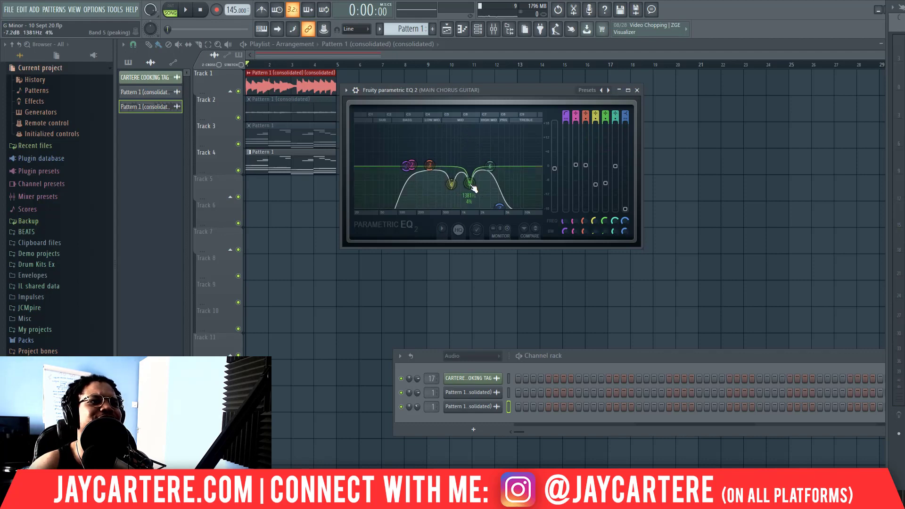
key("space")
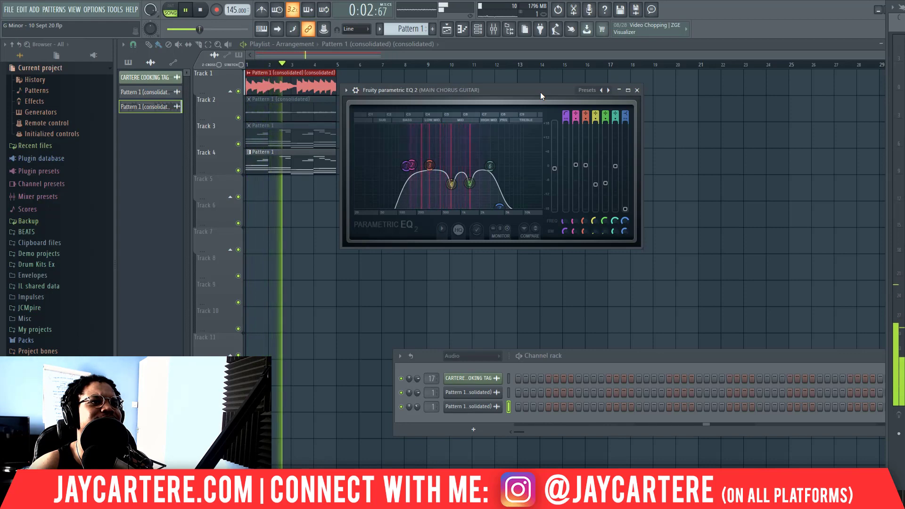
key("space")
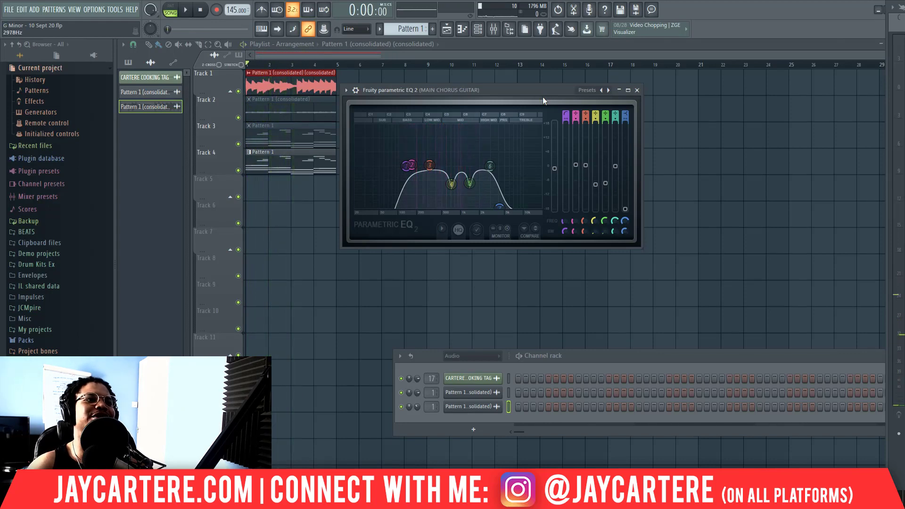
left_click(637, 90)
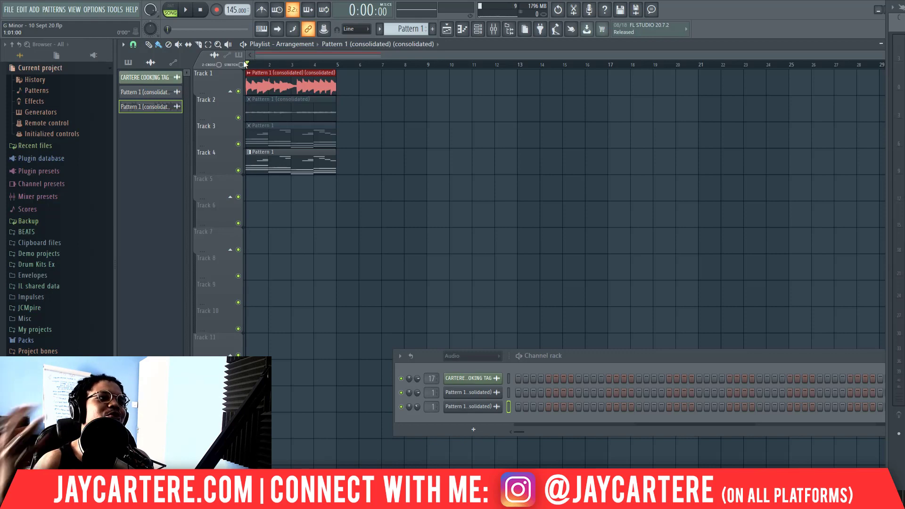
Mute playlist Track 4, select bars 1 to 4 for looping, and audition the resampled guitar.
left_click(239, 171)
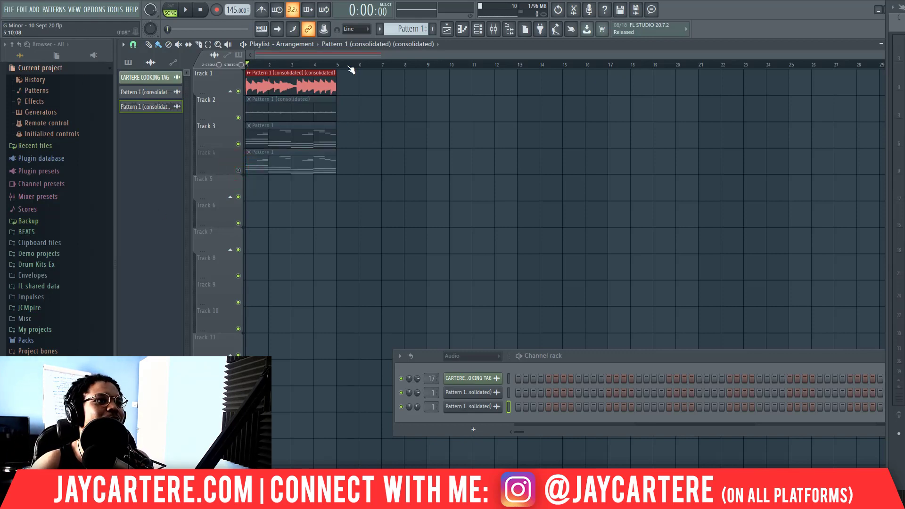
double_click(335, 65)
key("space")
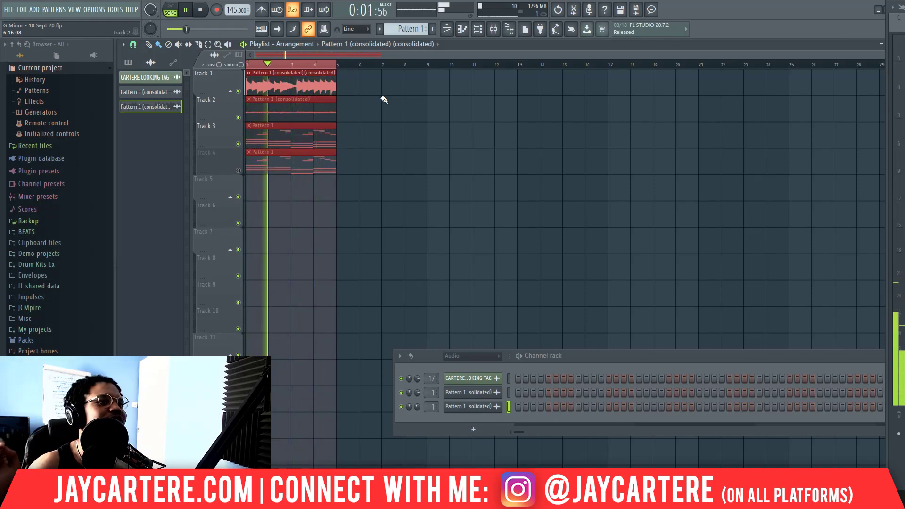
key("space")
key("F9")
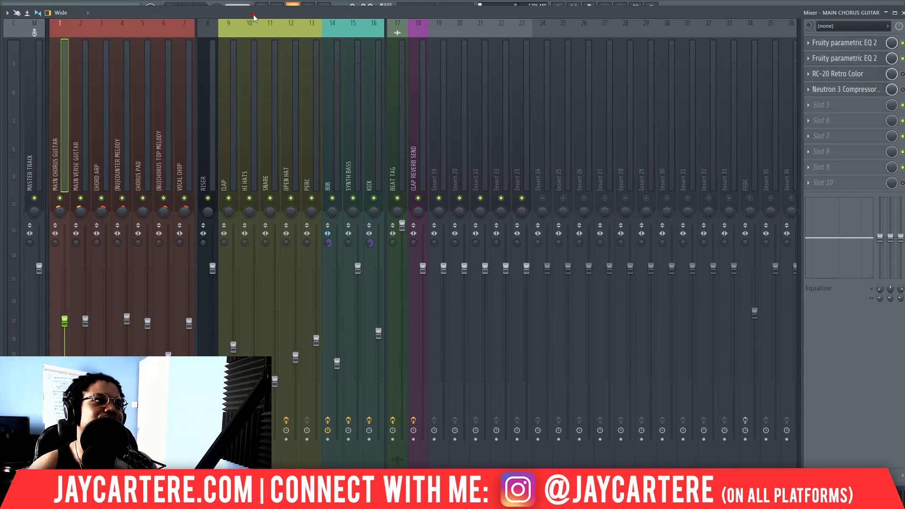
left_click_drag(232, 20, 904, 47)
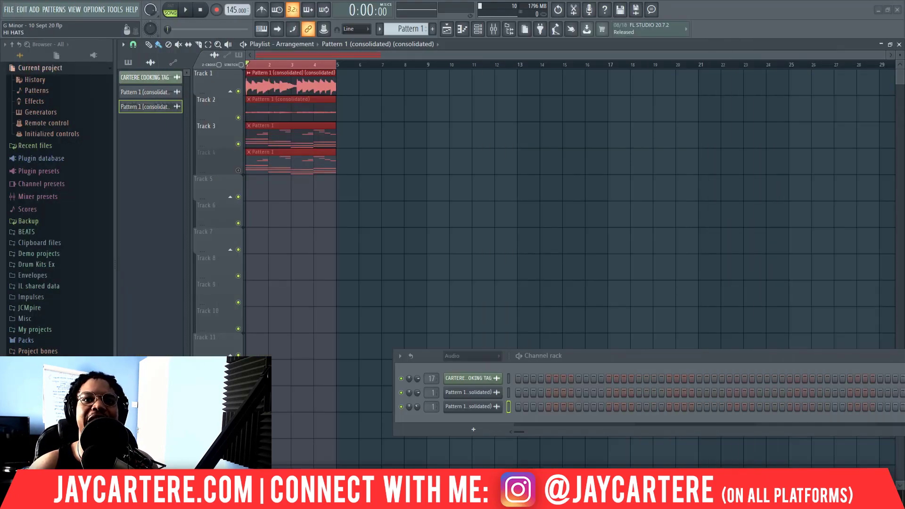